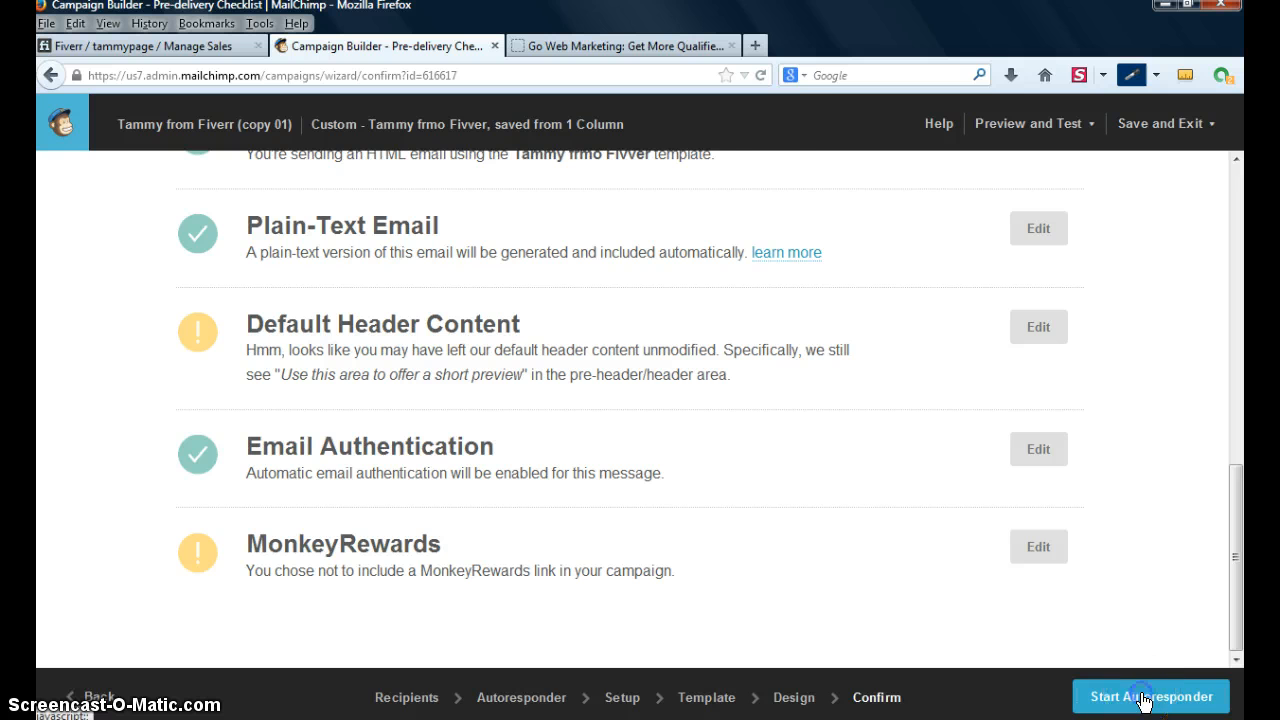
- Start the "Tammy from Fiverr (copy 01)" autoresponder, confirm the send and go to the autoresponders dashboard
click(1145, 697)
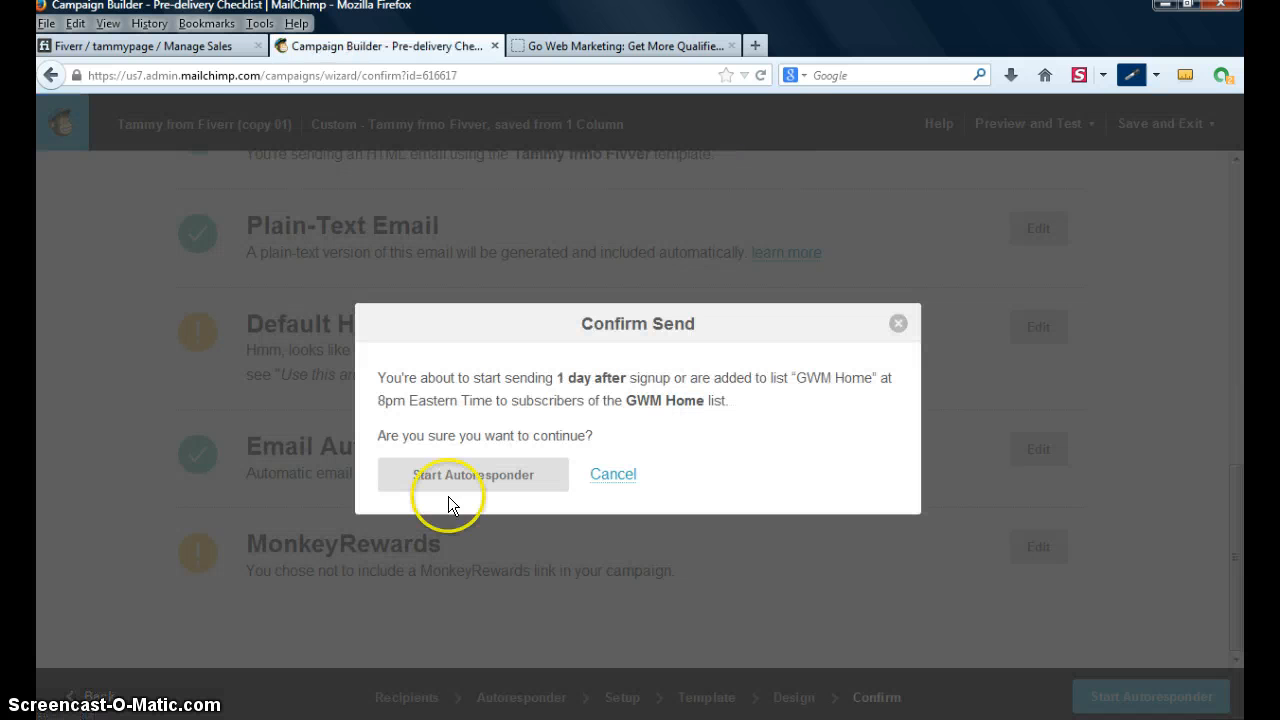
click(455, 485)
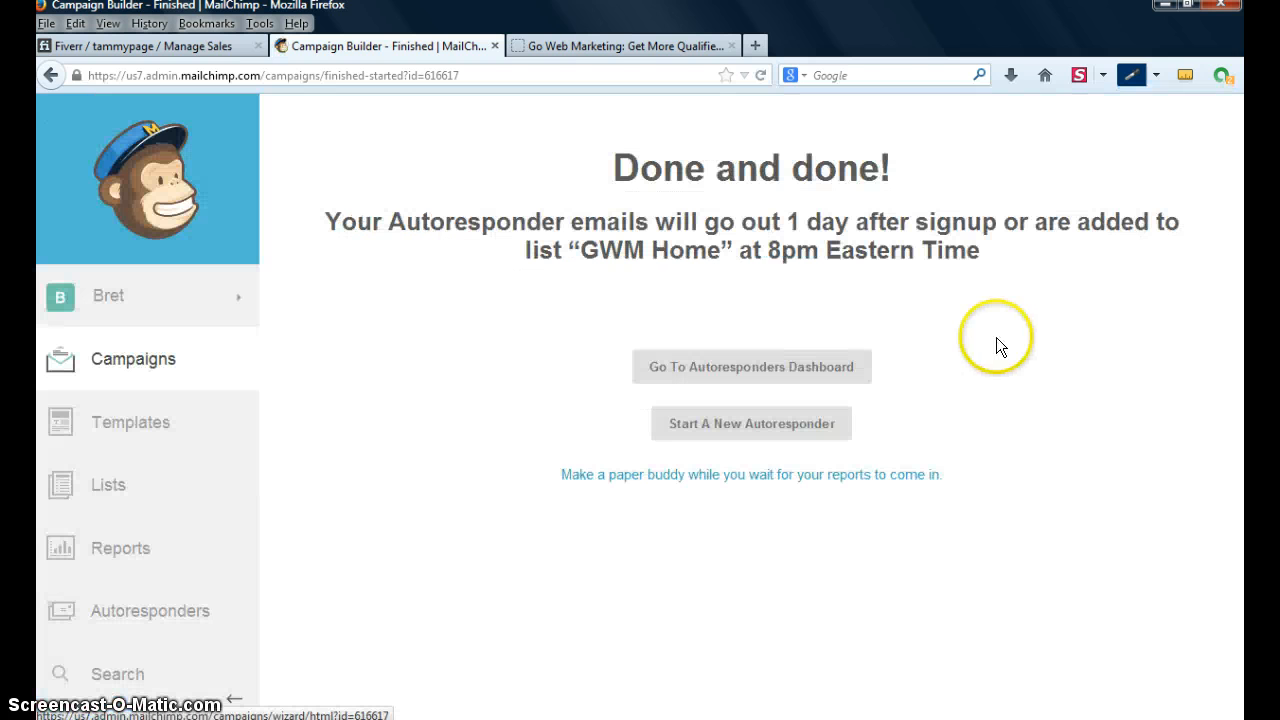
click(733, 366)
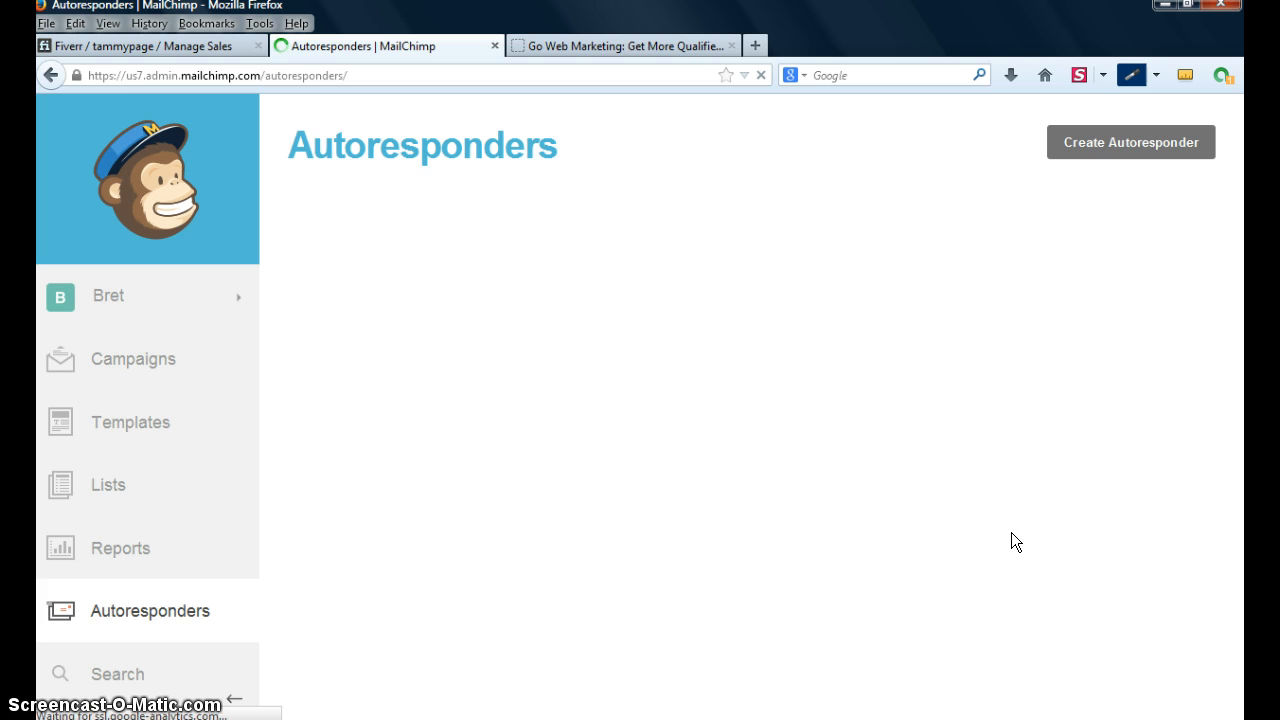
click(800, 354)
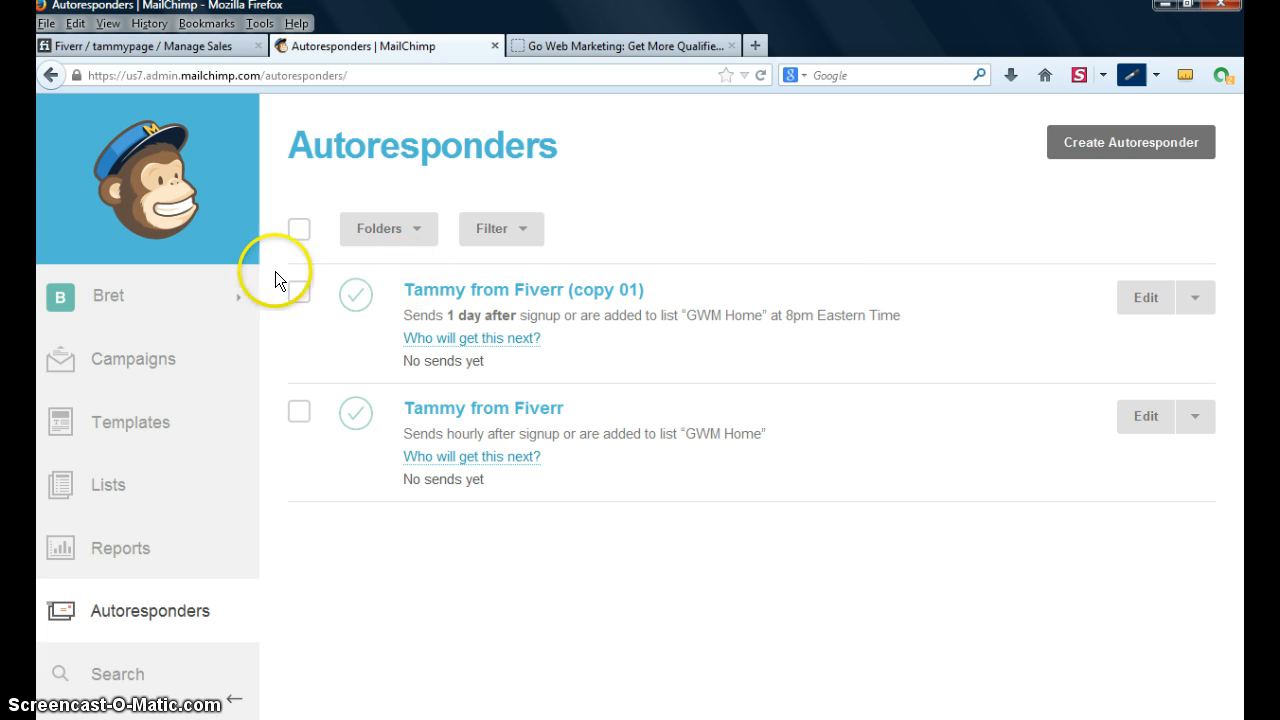
- Pause the "Tammy from Fiverr (copy 01)" autoresponder for editing and go back from its checklist to the email design
click(299, 292)
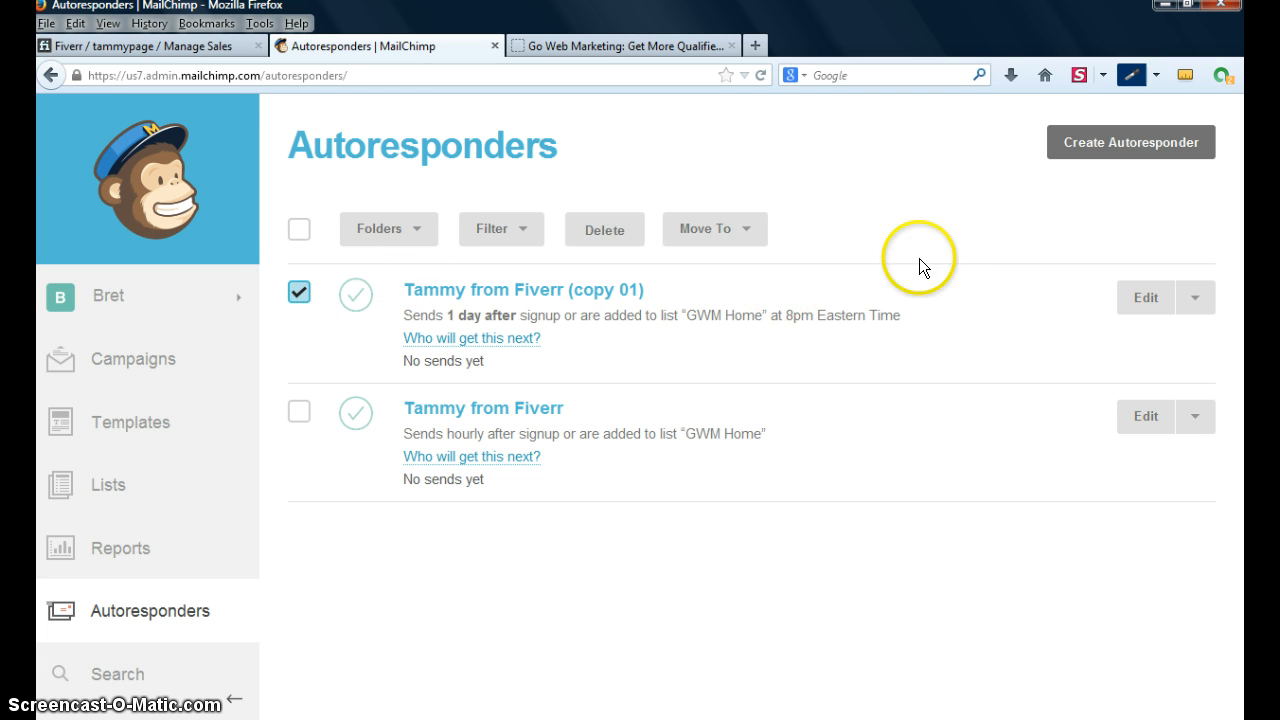
click(1195, 299)
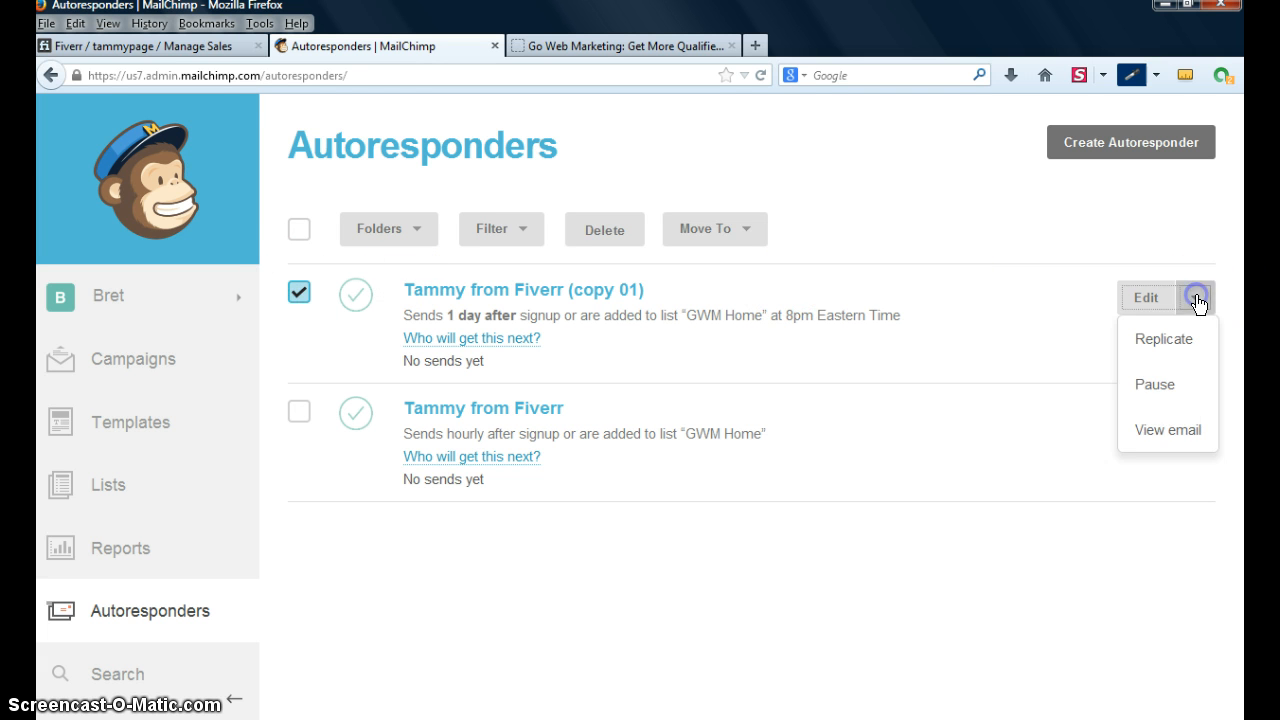
click(1165, 380)
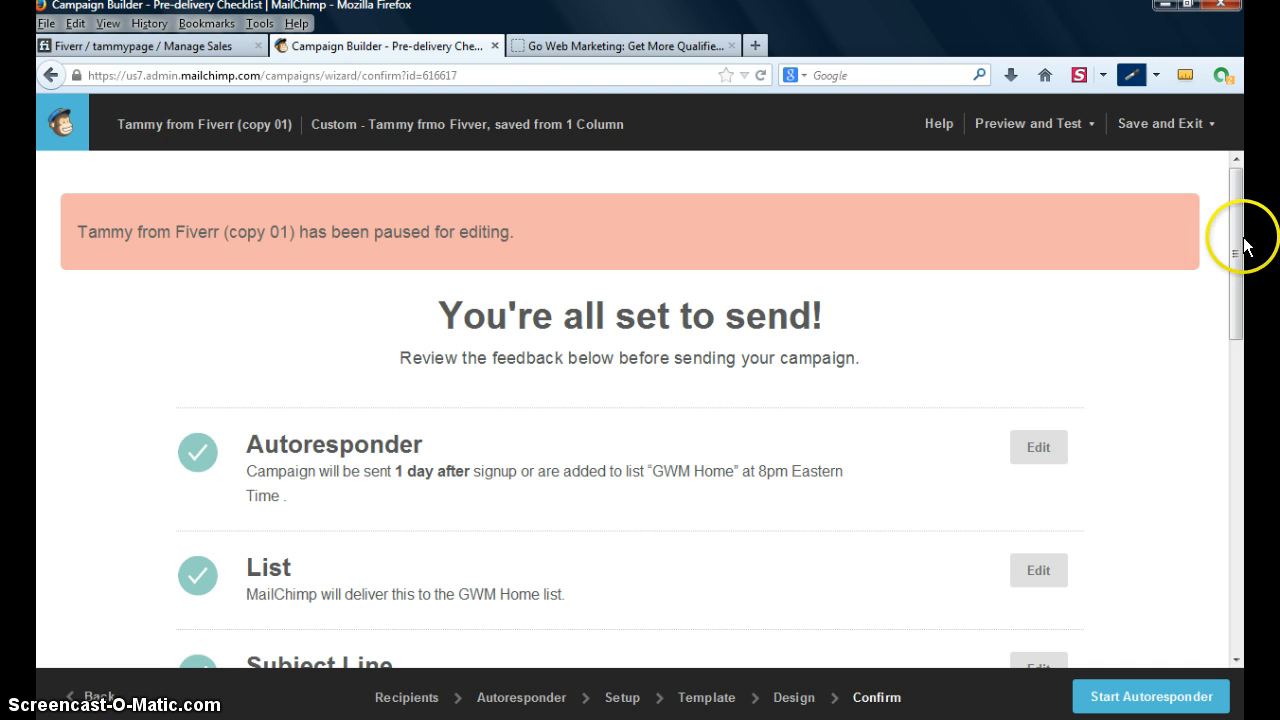
drag(1238, 242, 1240, 563)
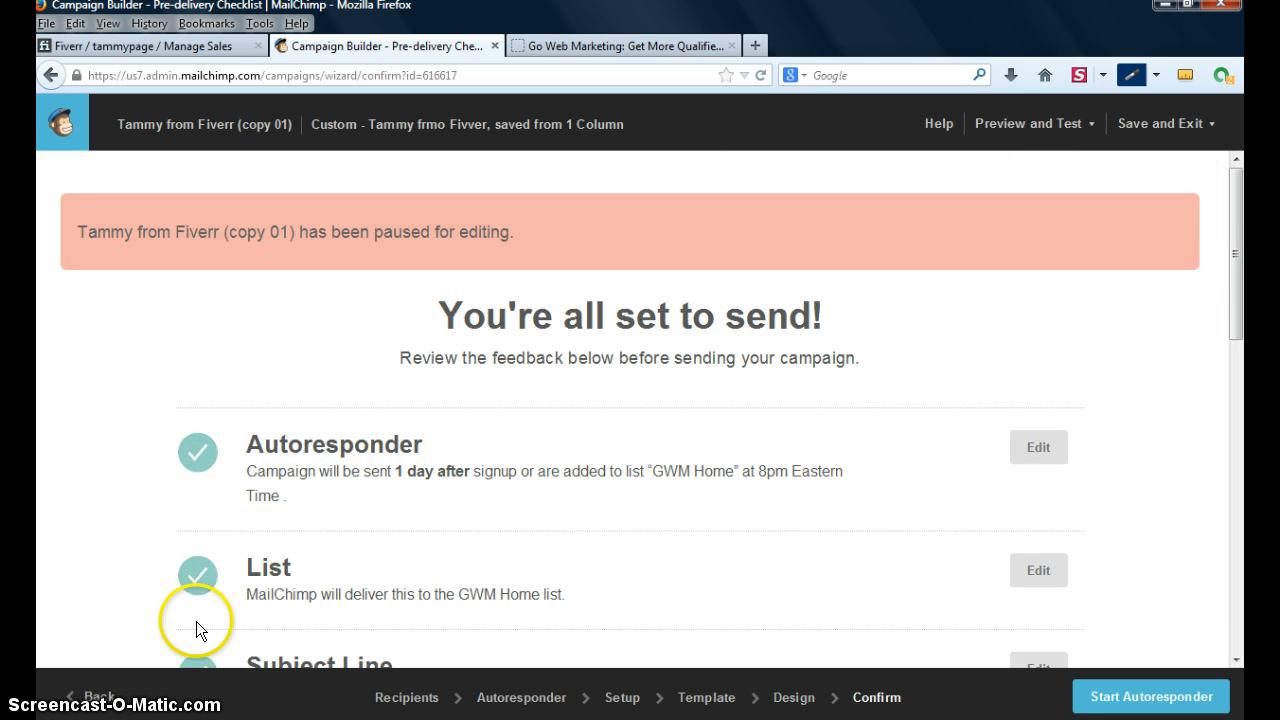
click(97, 697)
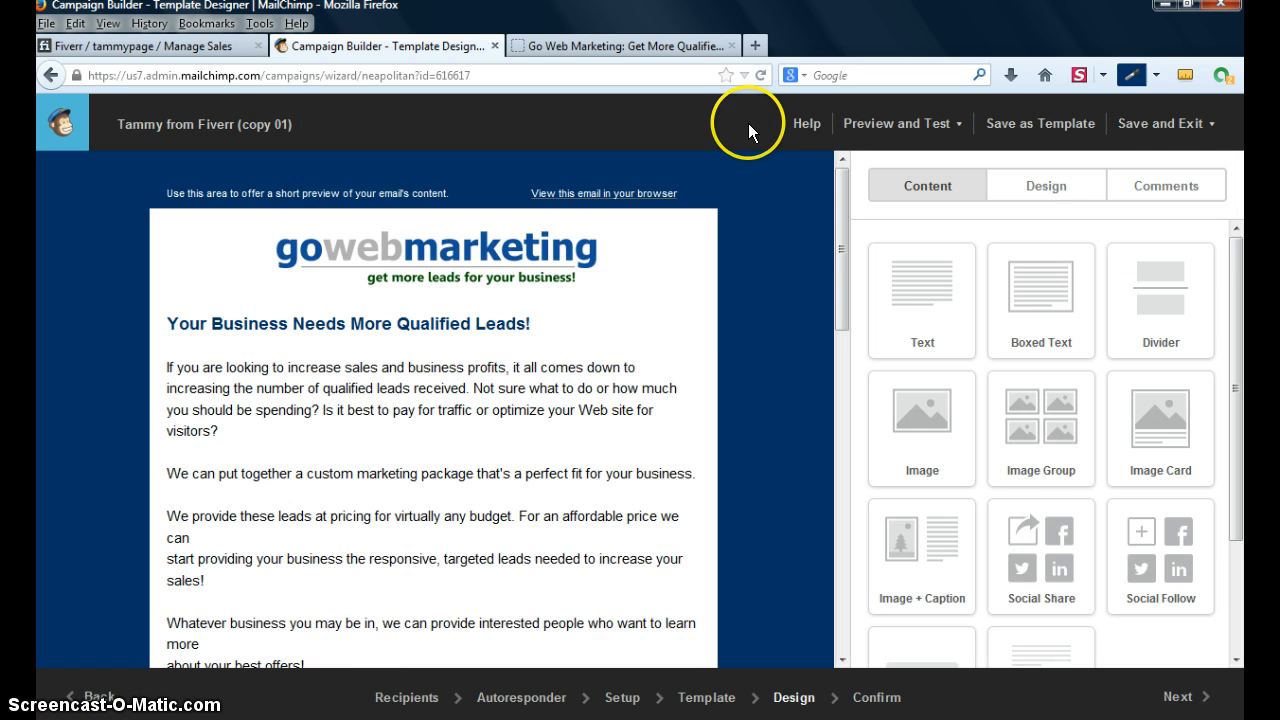
- Save and exit the email design to the Autoresponders overview, keeping the campaign paused
click(1209, 124)
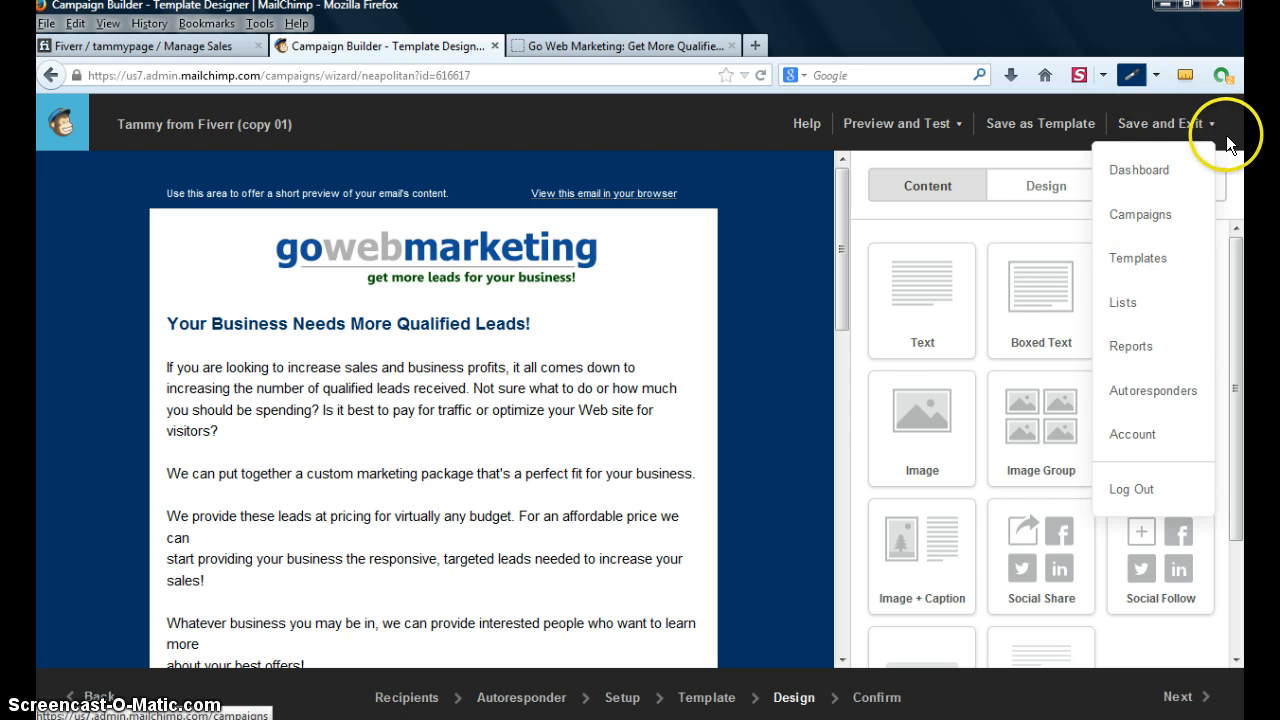
click(1131, 399)
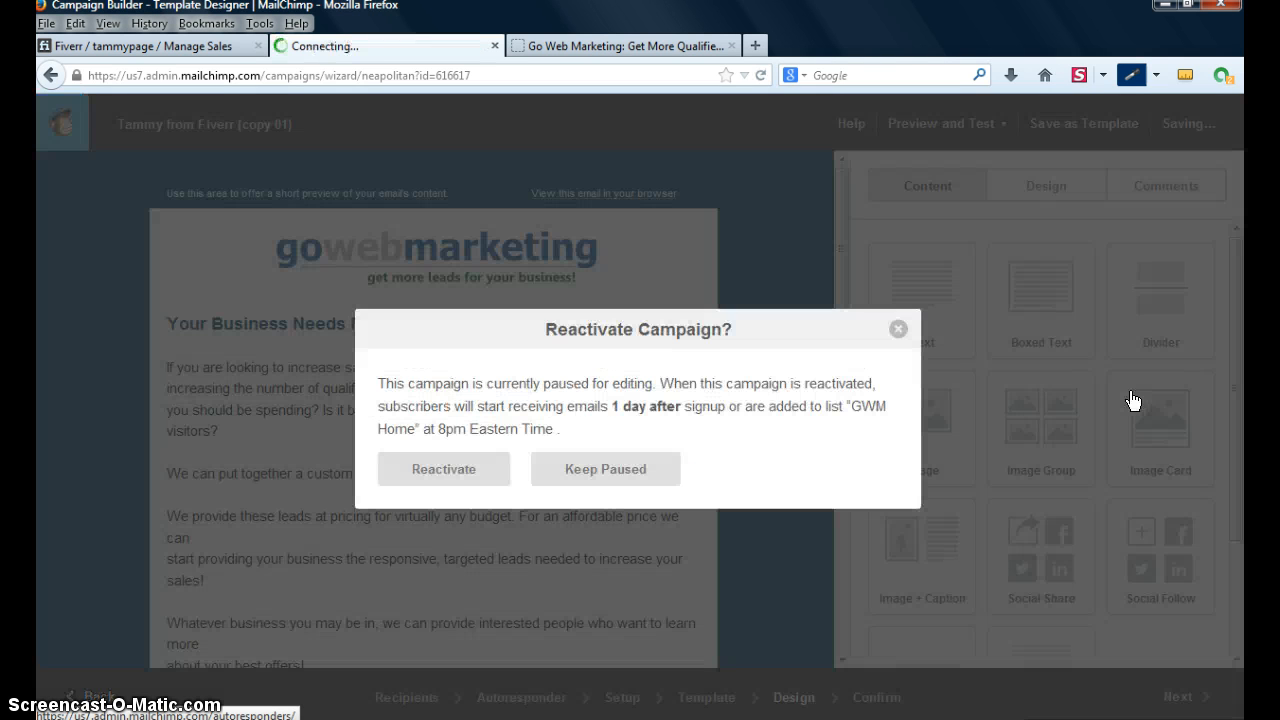
click(602, 474)
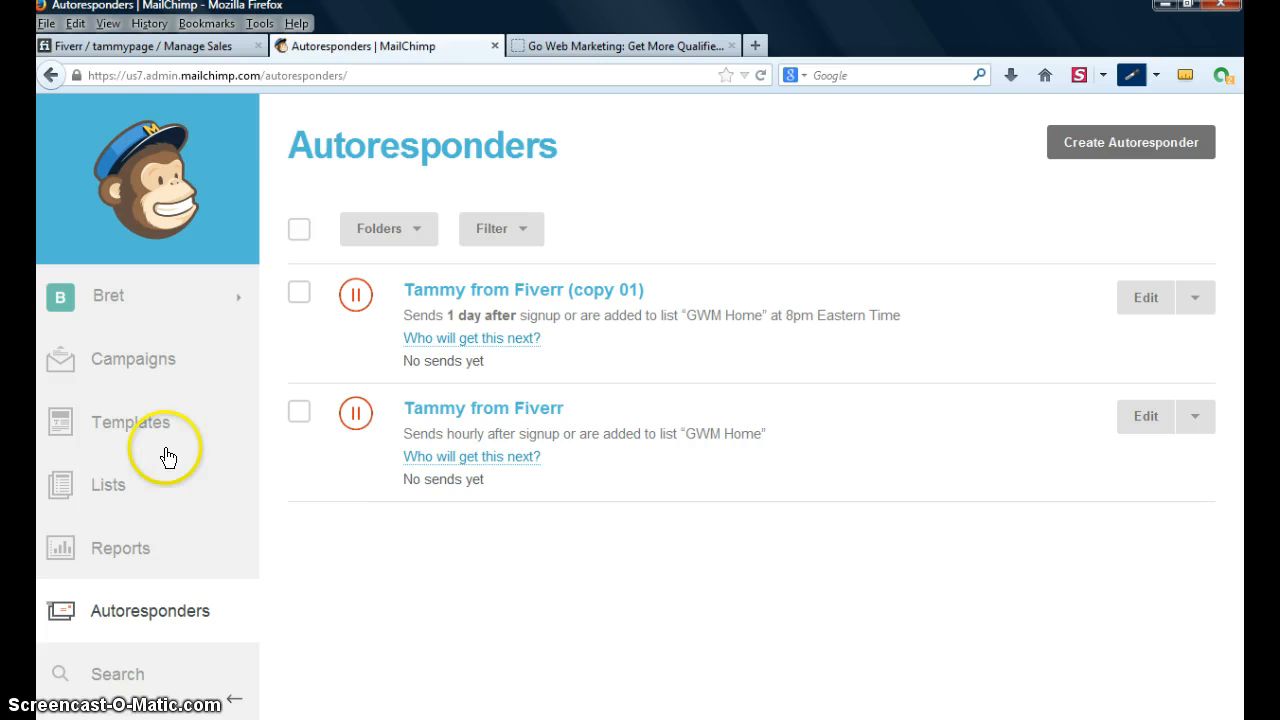
- Select the GWM Home list among the lists and open its signup forms
click(105, 497)
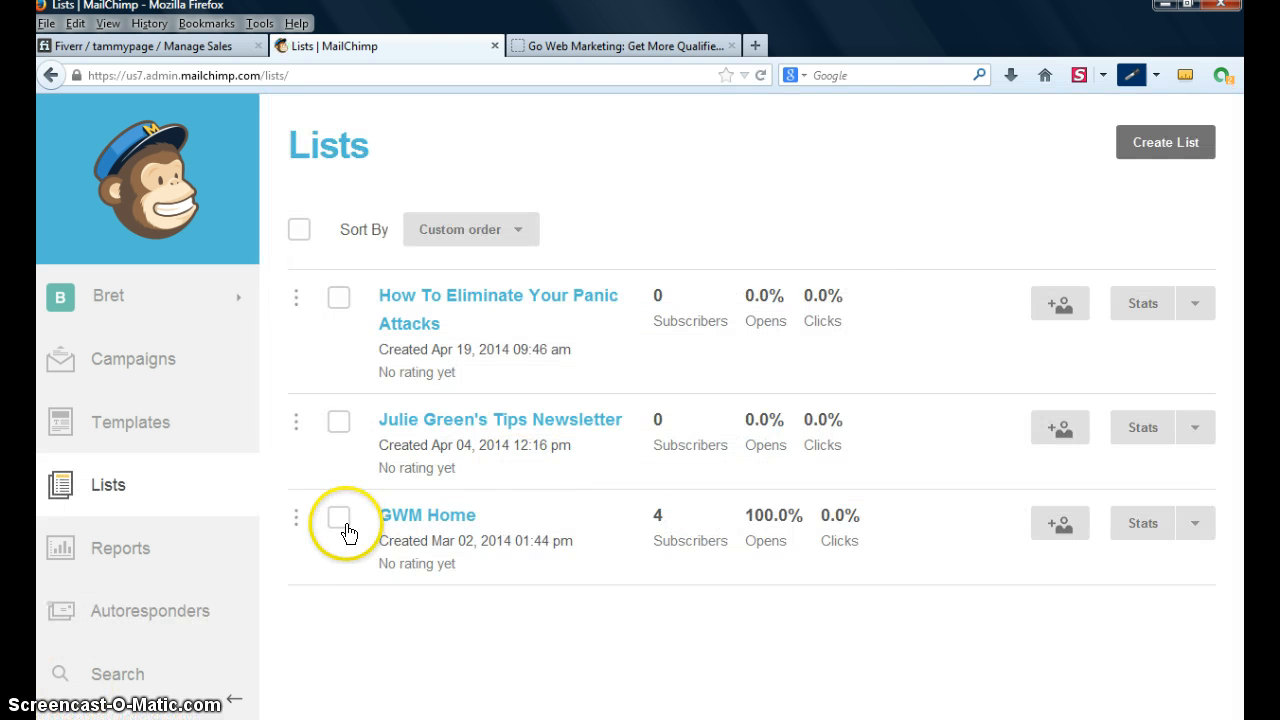
click(339, 518)
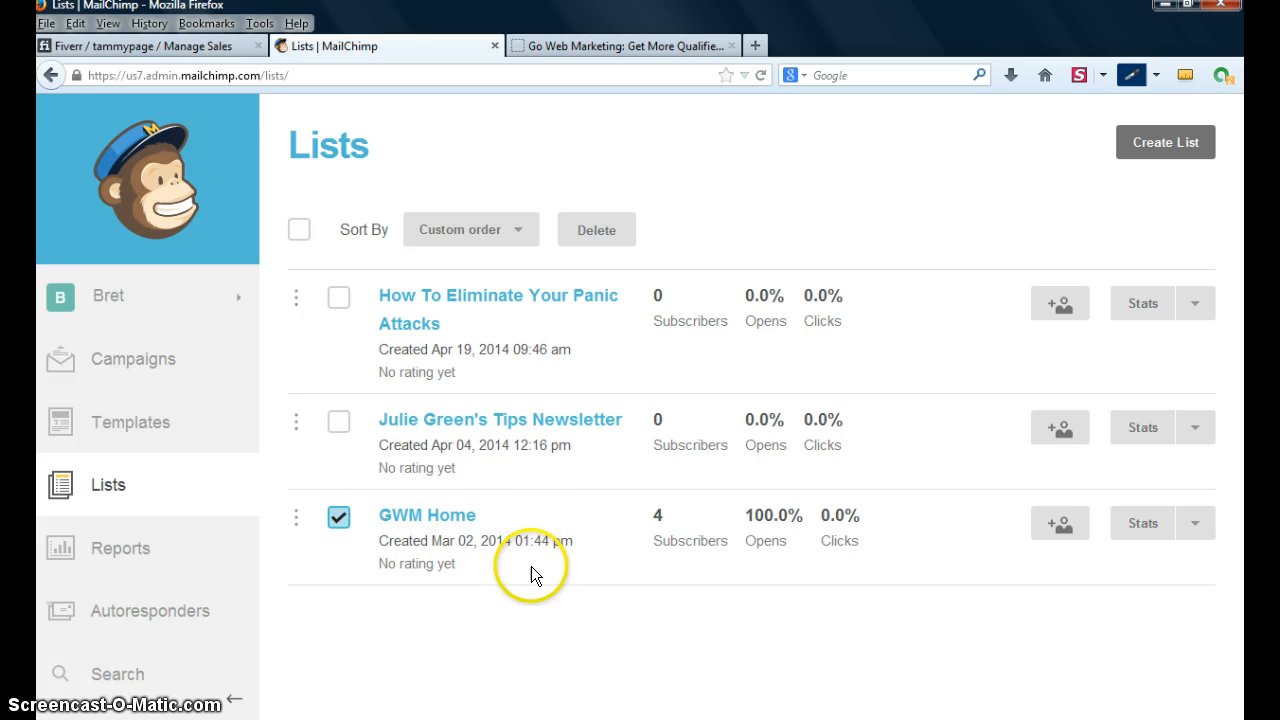
click(1198, 530)
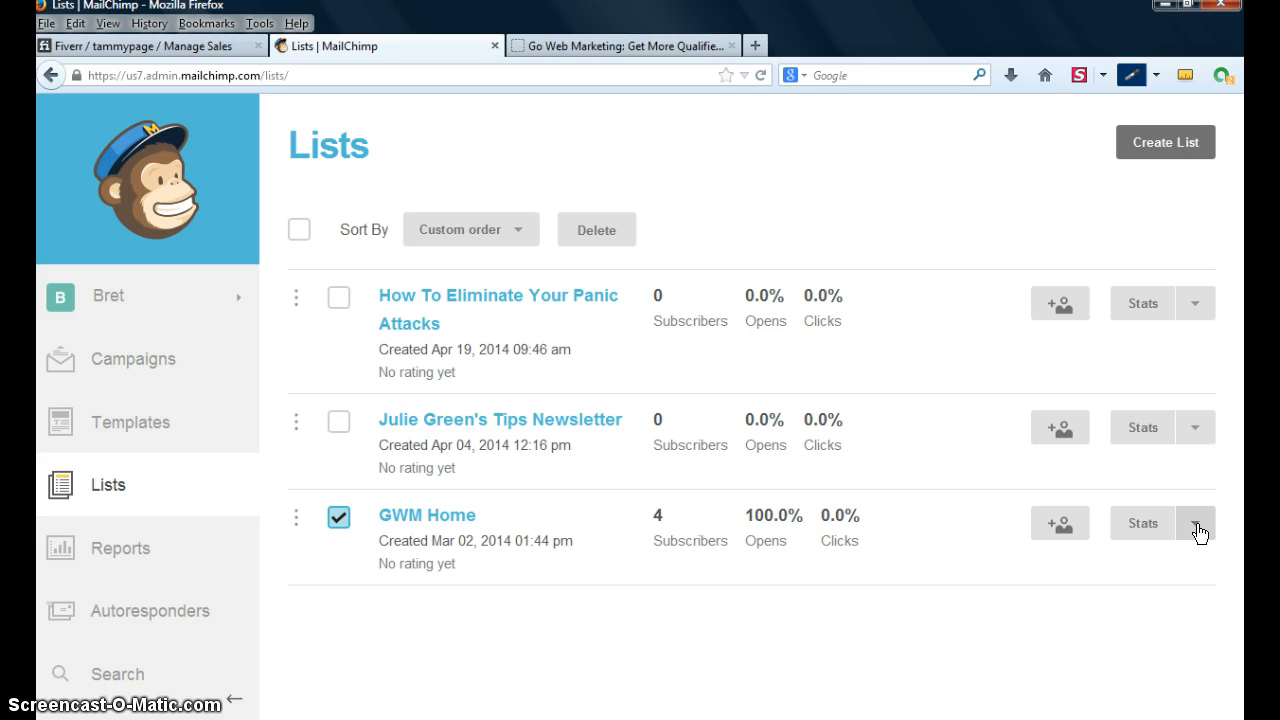
click(1198, 530)
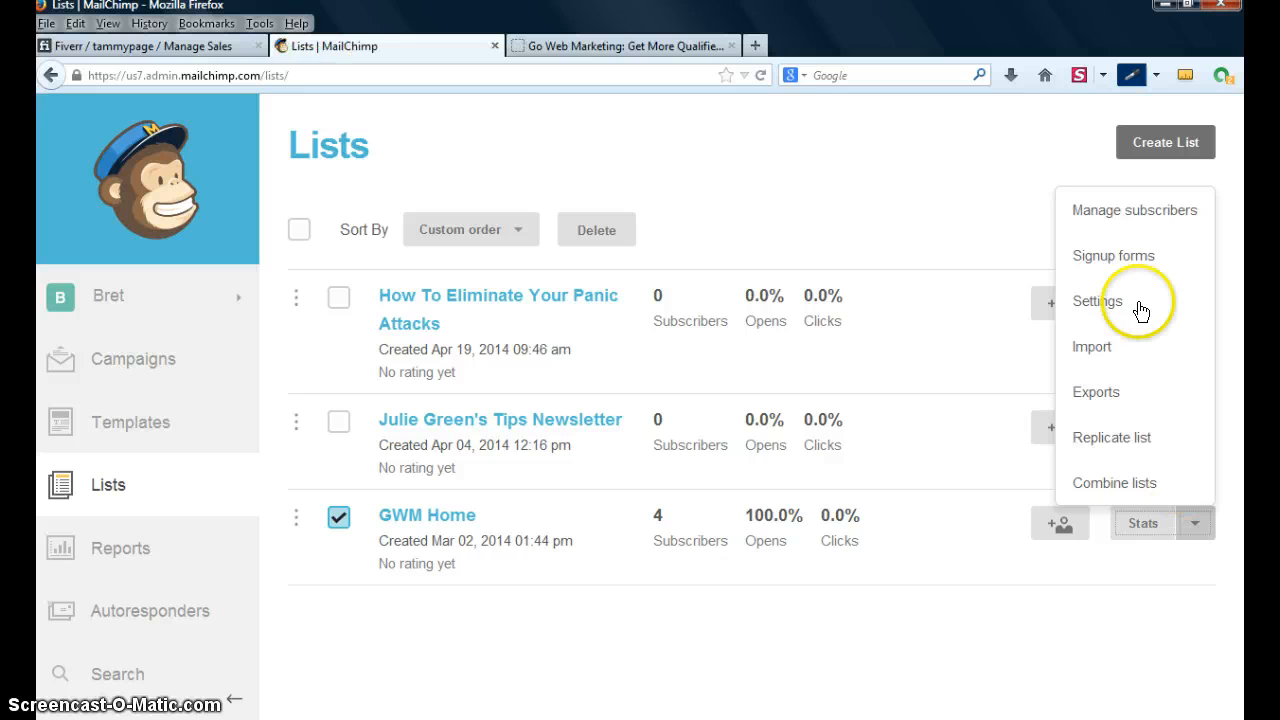
click(1130, 258)
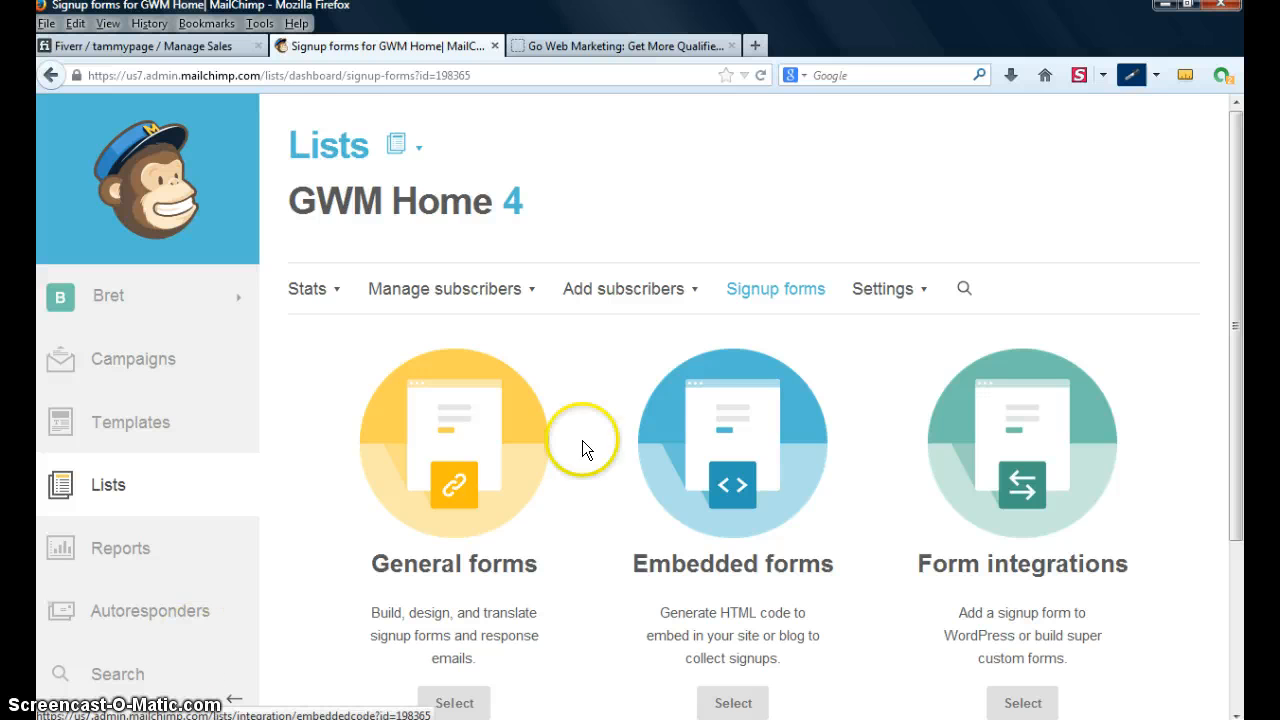
- Open the form integrations for the GWM Home list and review the available services from Twitter through CoffeeCup Form Builder
drag(1234, 294, 1237, 423)
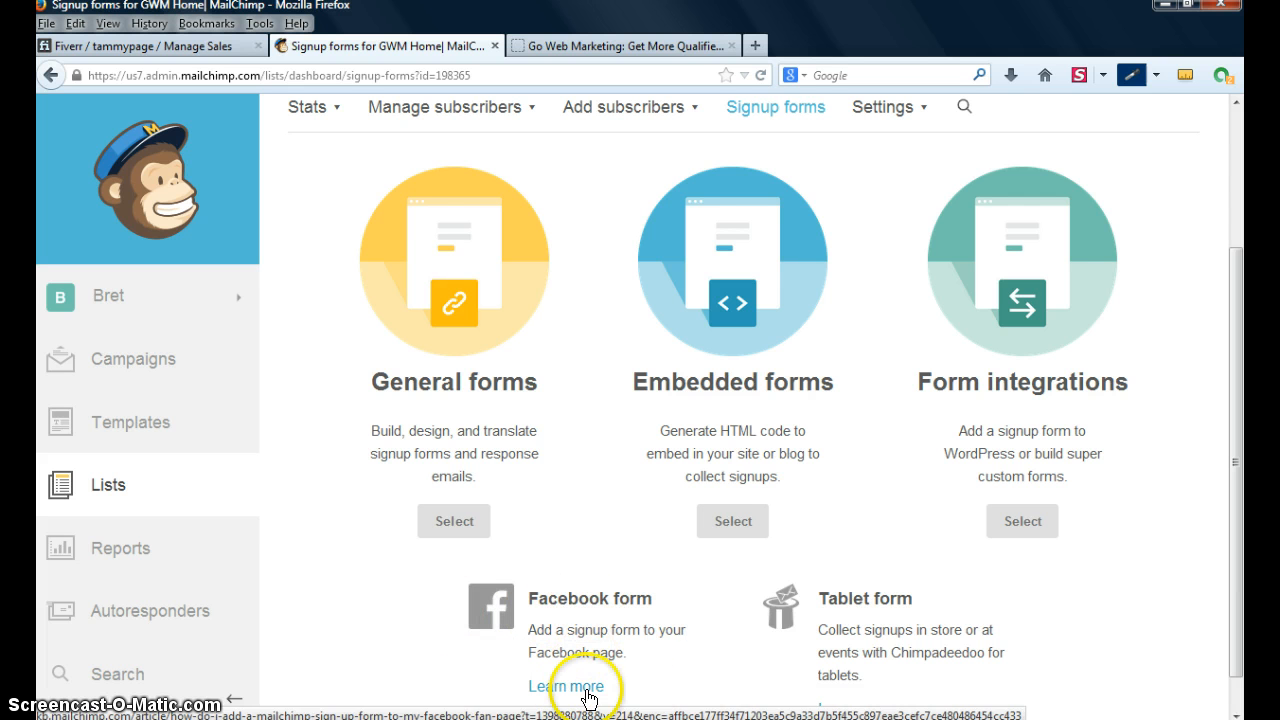
click(1034, 531)
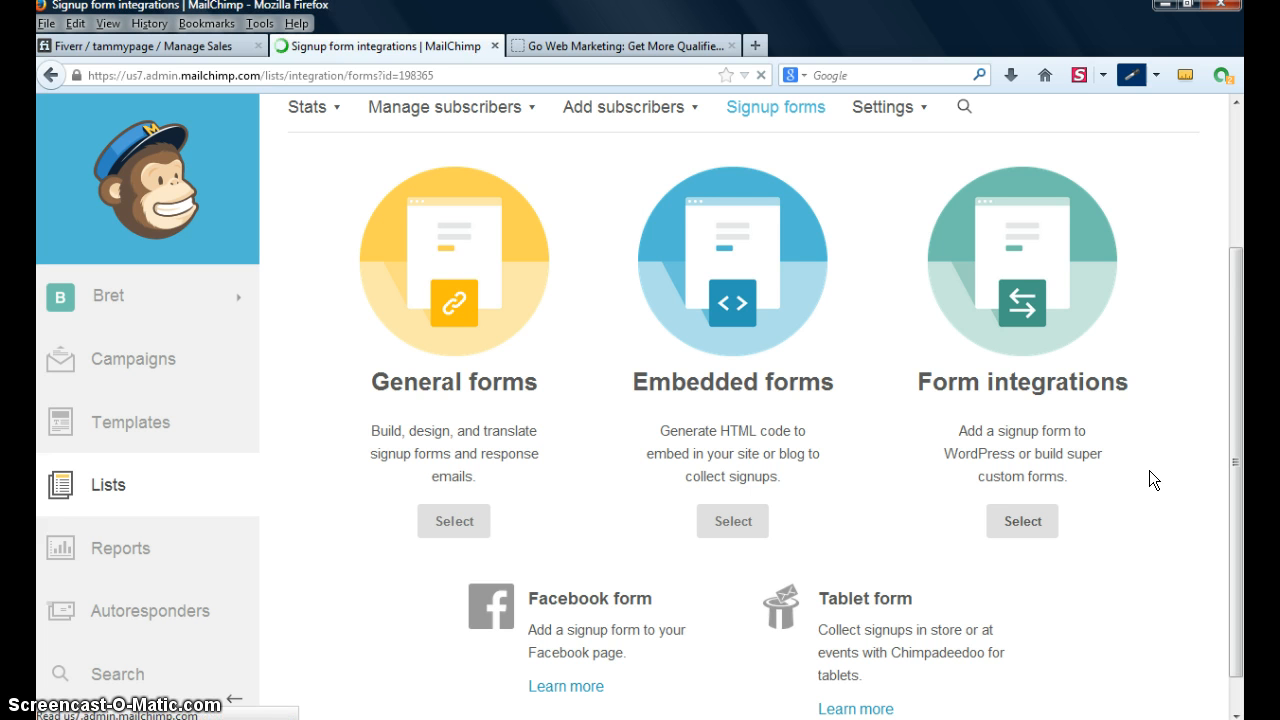
click(1235, 309)
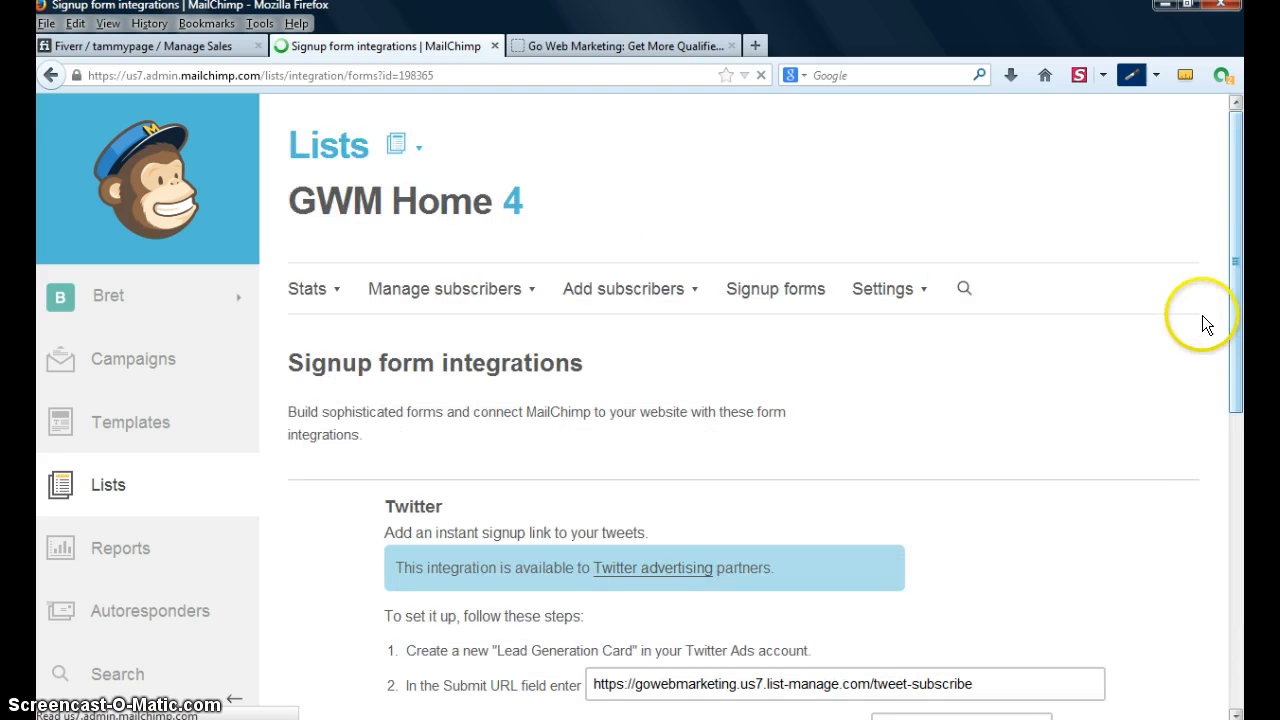
drag(1233, 223, 1245, 530)
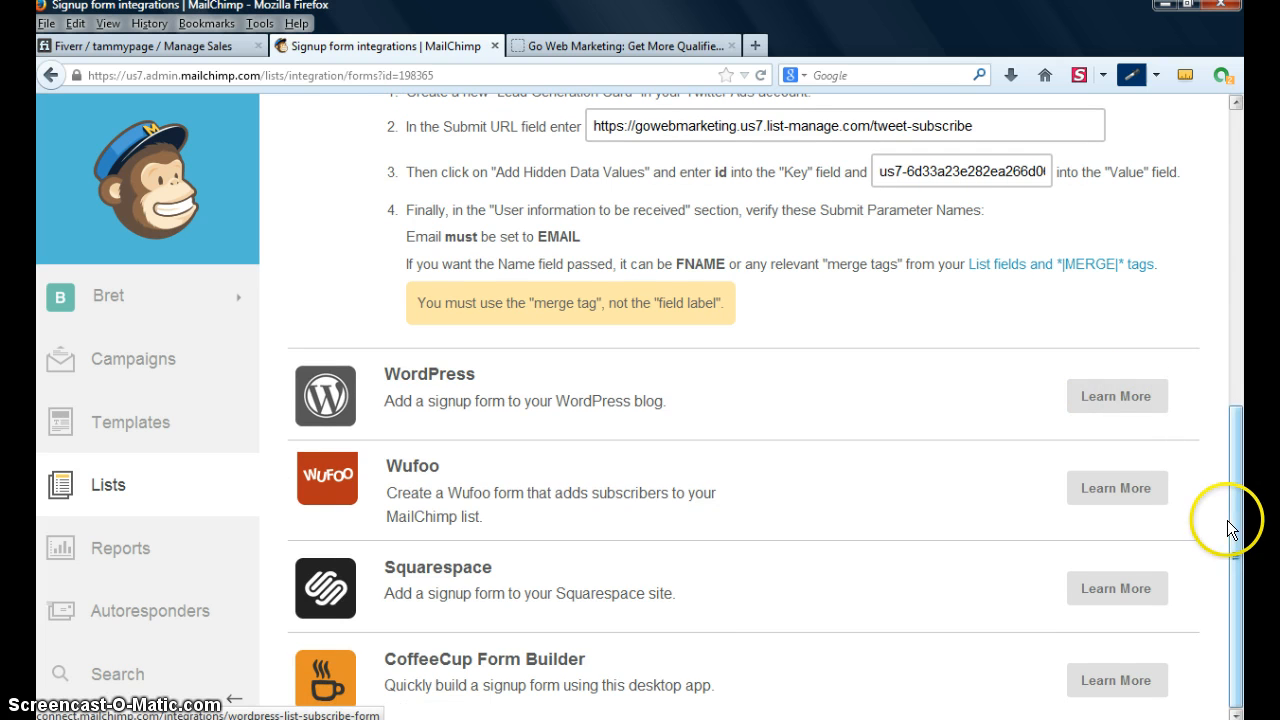
click(1235, 160)
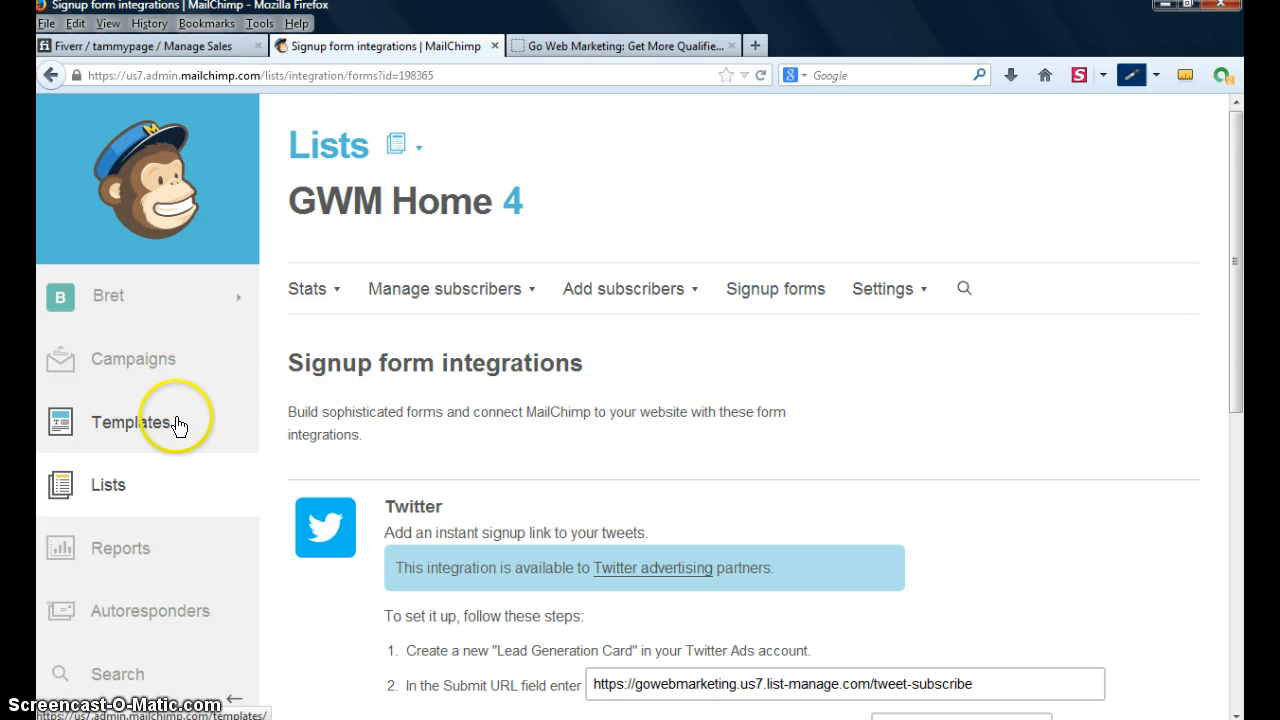
- Return to the signup forms, open the embedded forms and review the Classic form's options, preview and code
click(762, 296)
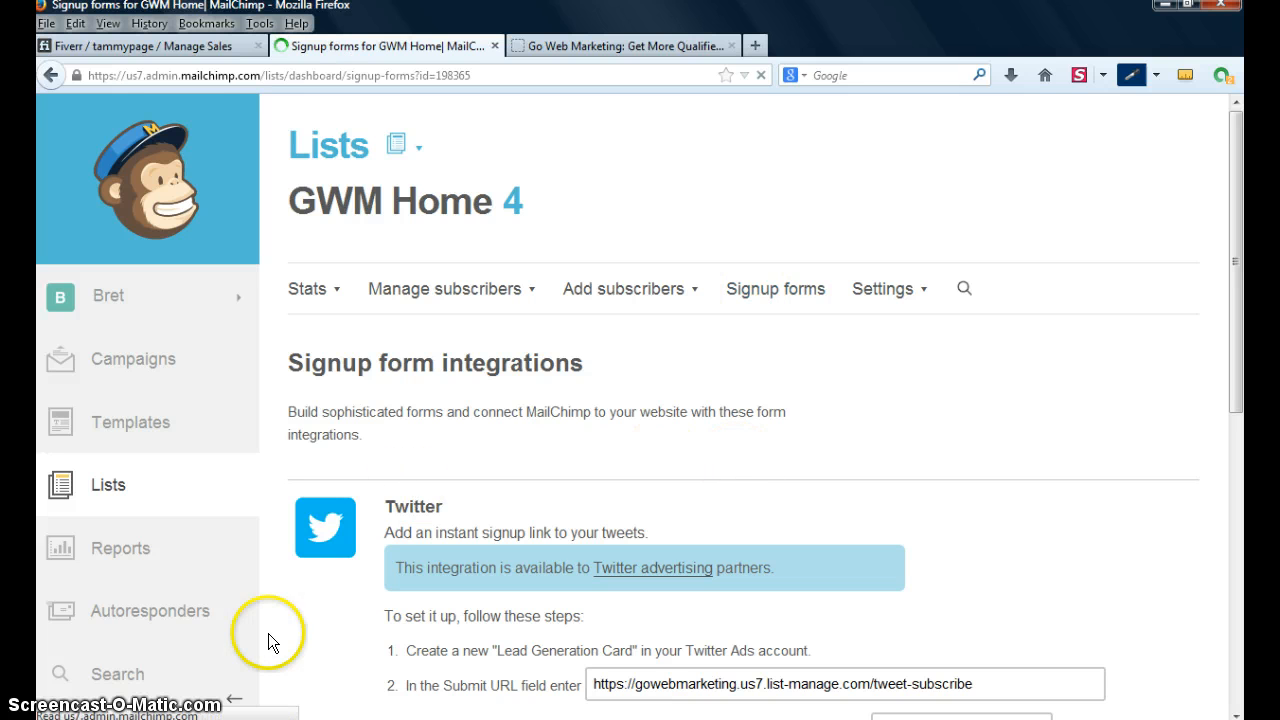
drag(1234, 200, 1240, 309)
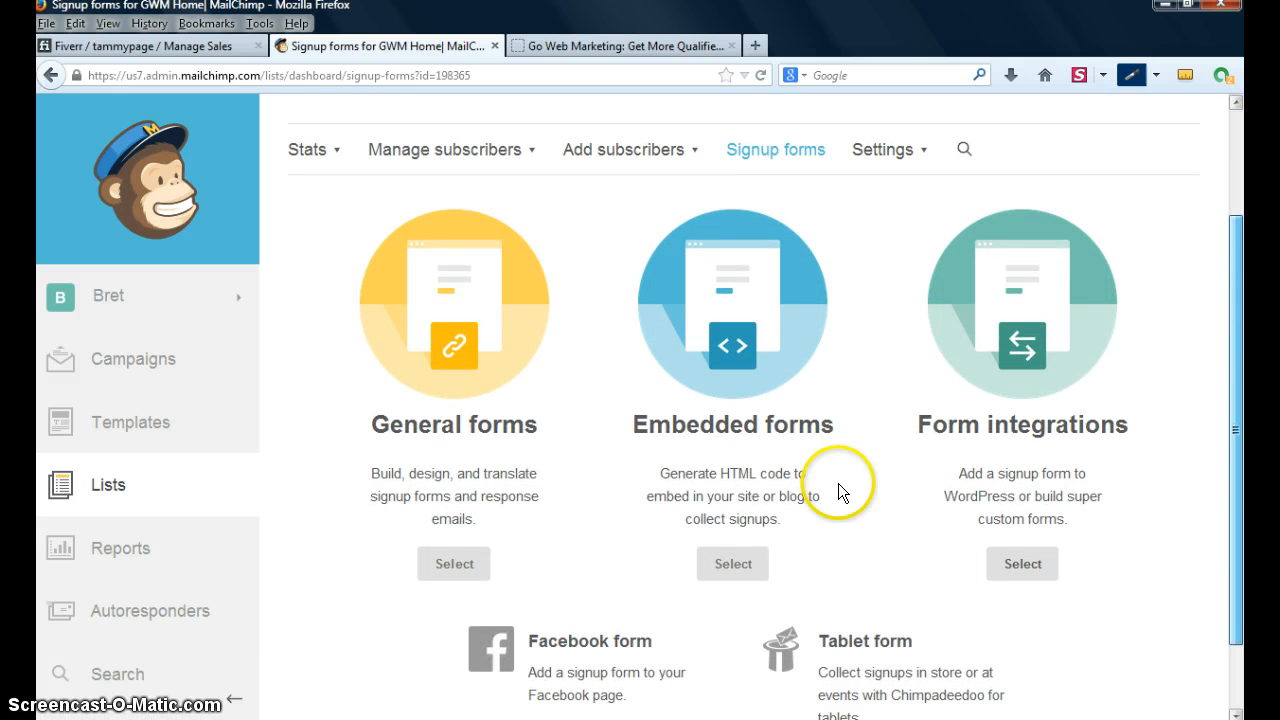
click(730, 566)
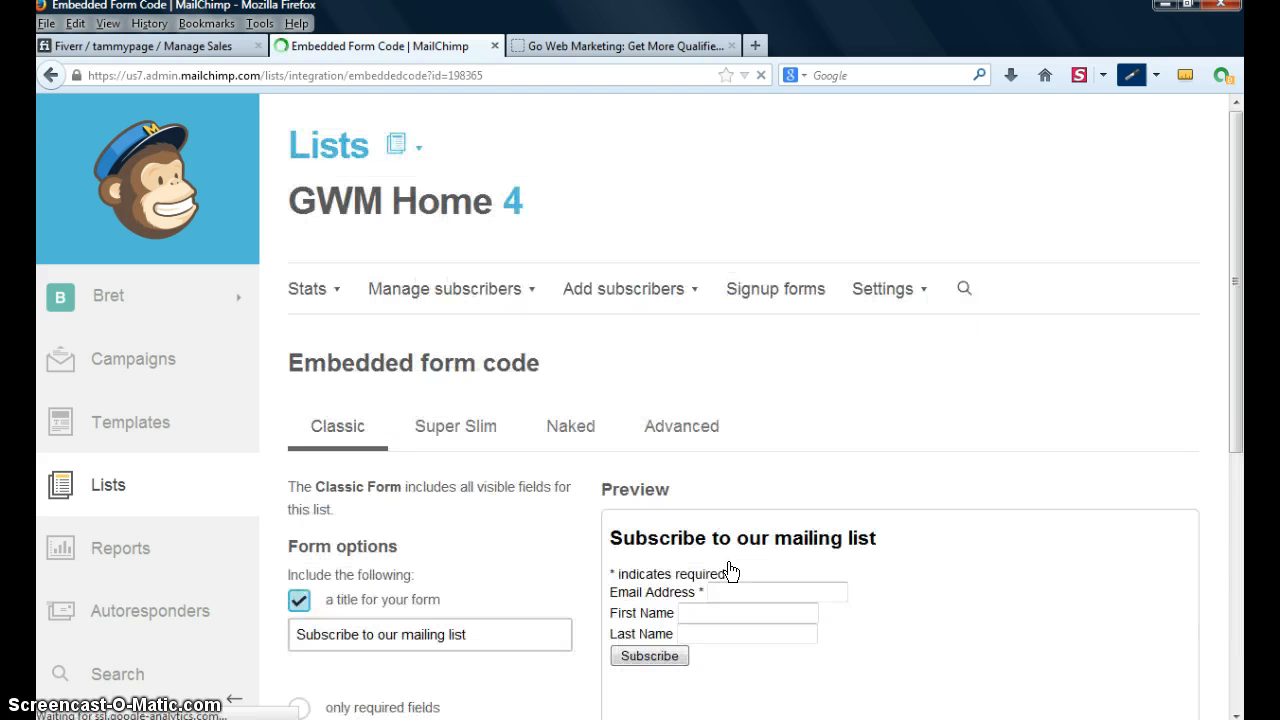
click(1238, 252)
drag(1238, 252, 1240, 443)
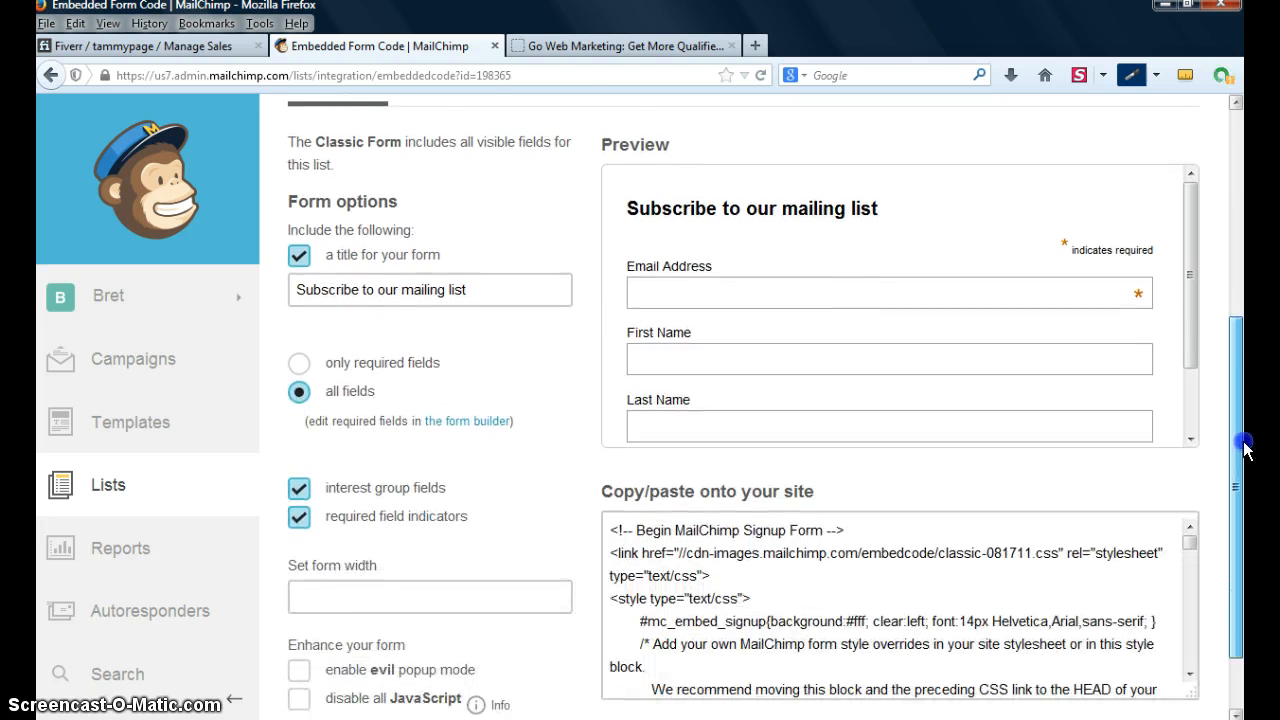
scroll(1182, 303, up, 1)
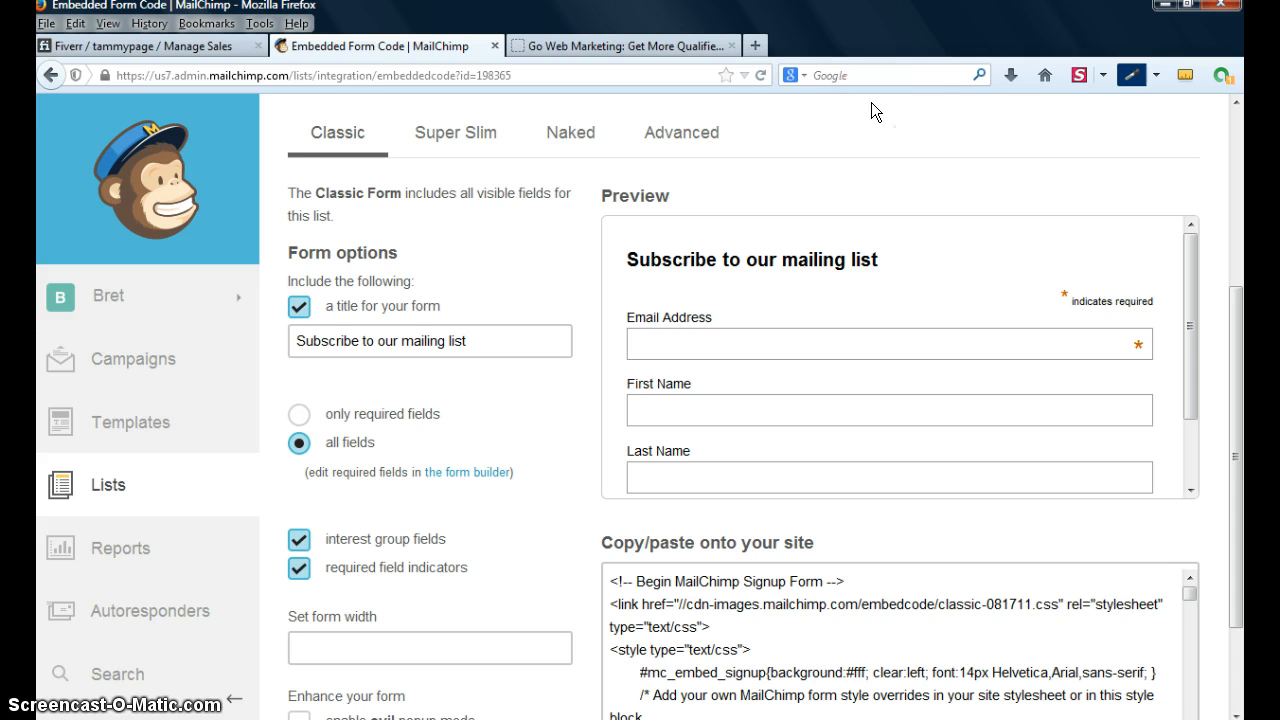
- Compare the Super Slim and Naked embedded form styles and view the Advanced options
click(451, 139)
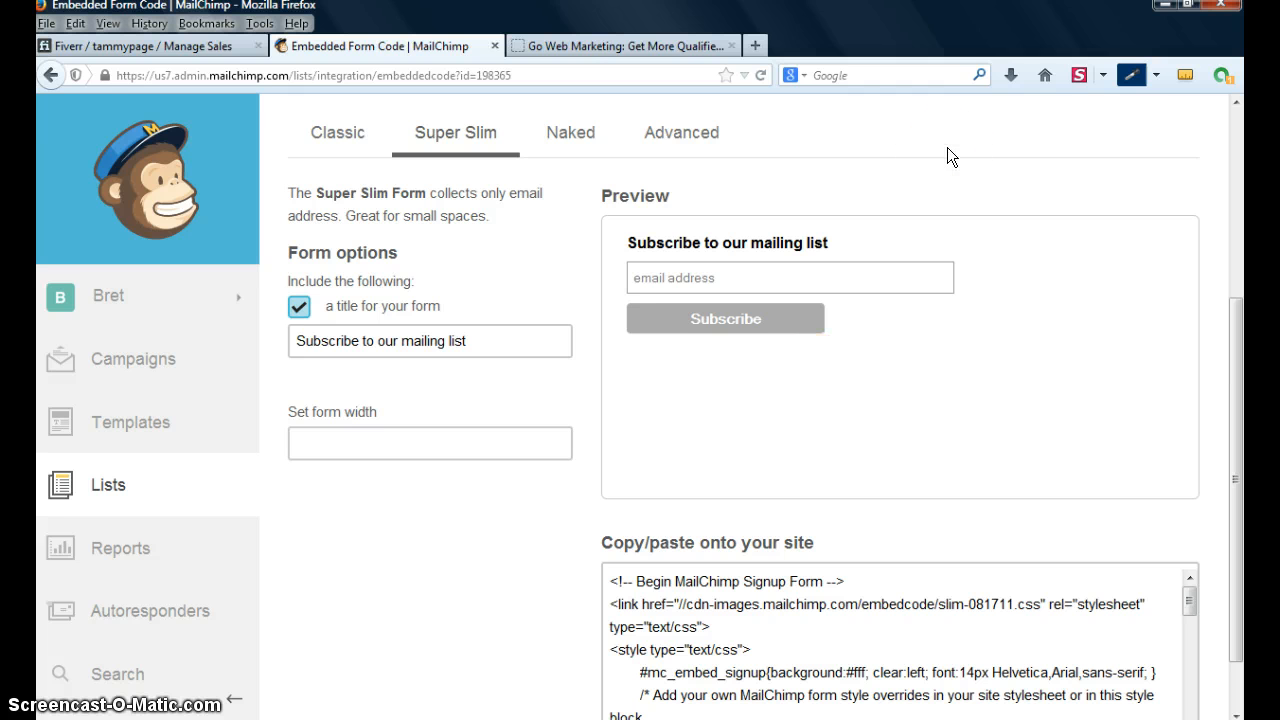
click(571, 137)
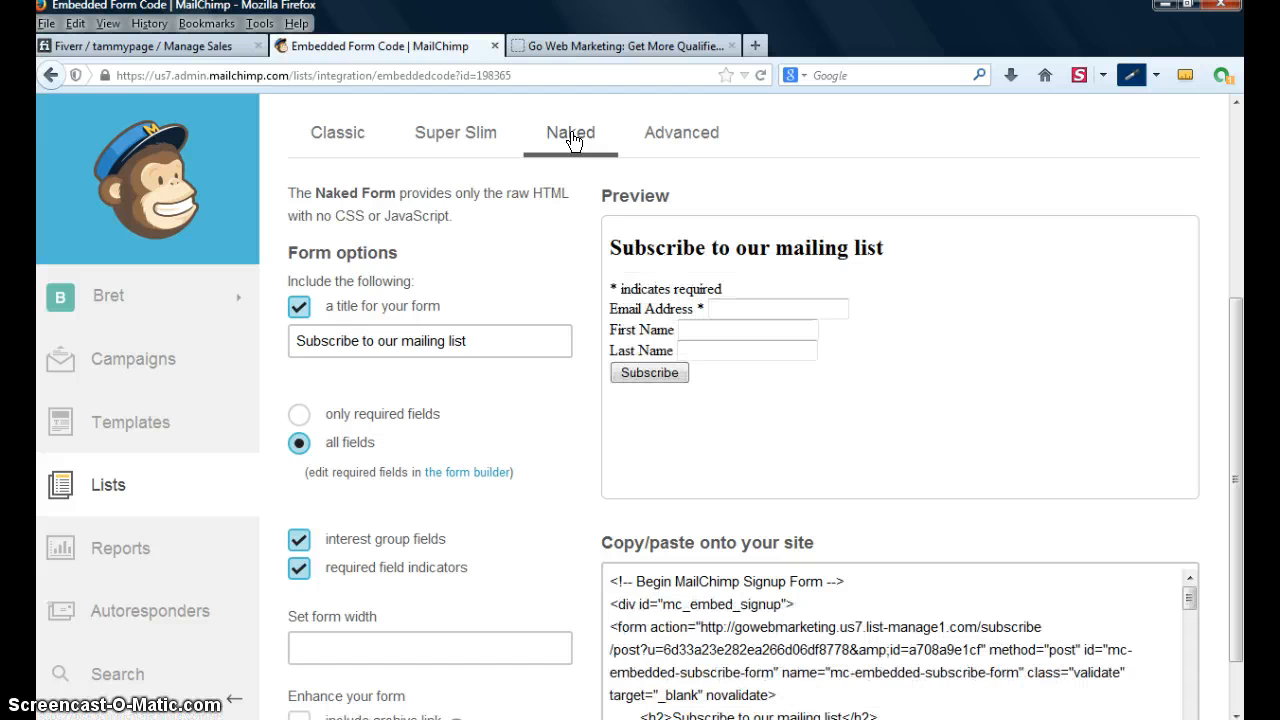
click(688, 137)
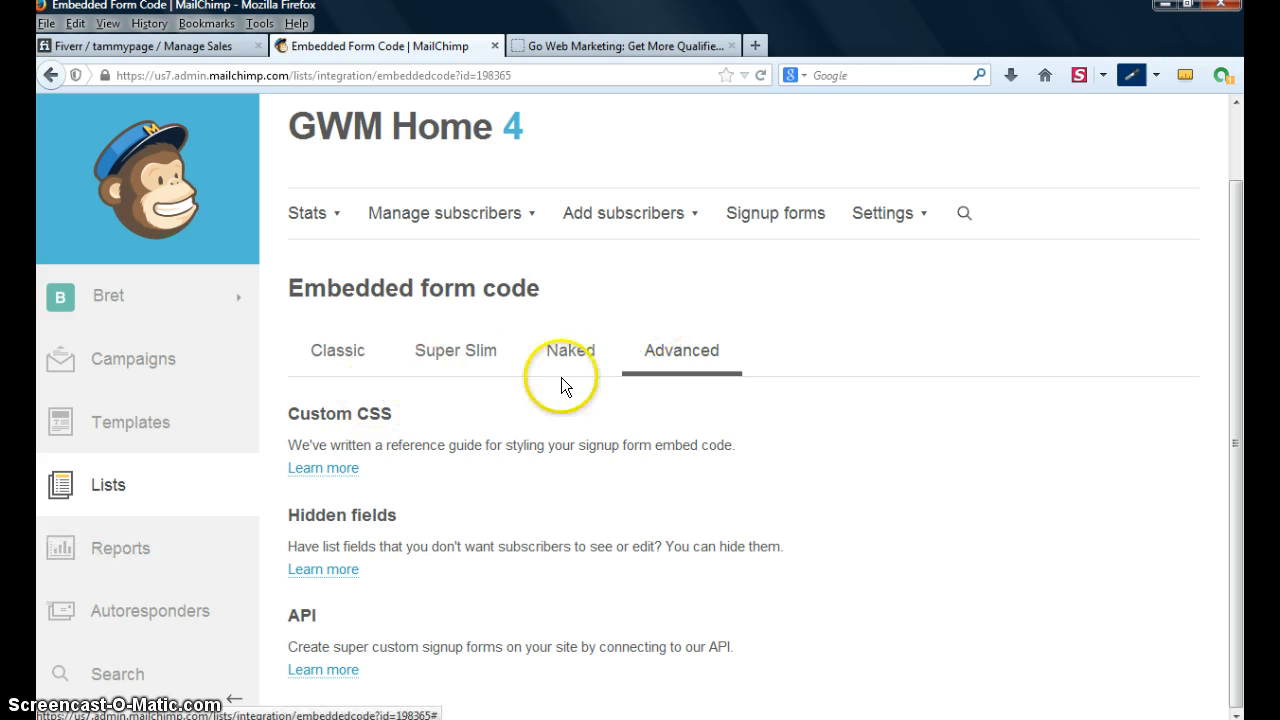
- Choose the Super Slim embedded form and set its form width to 300 pixels
click(454, 349)
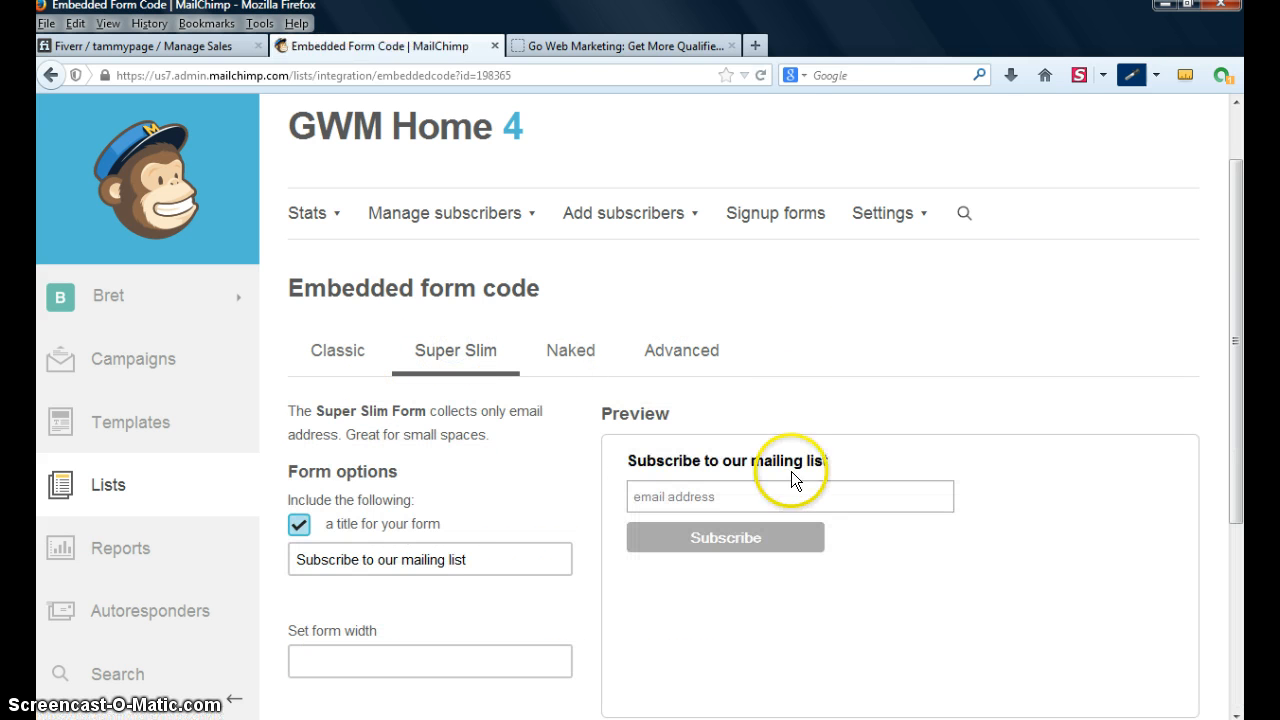
click(484, 555)
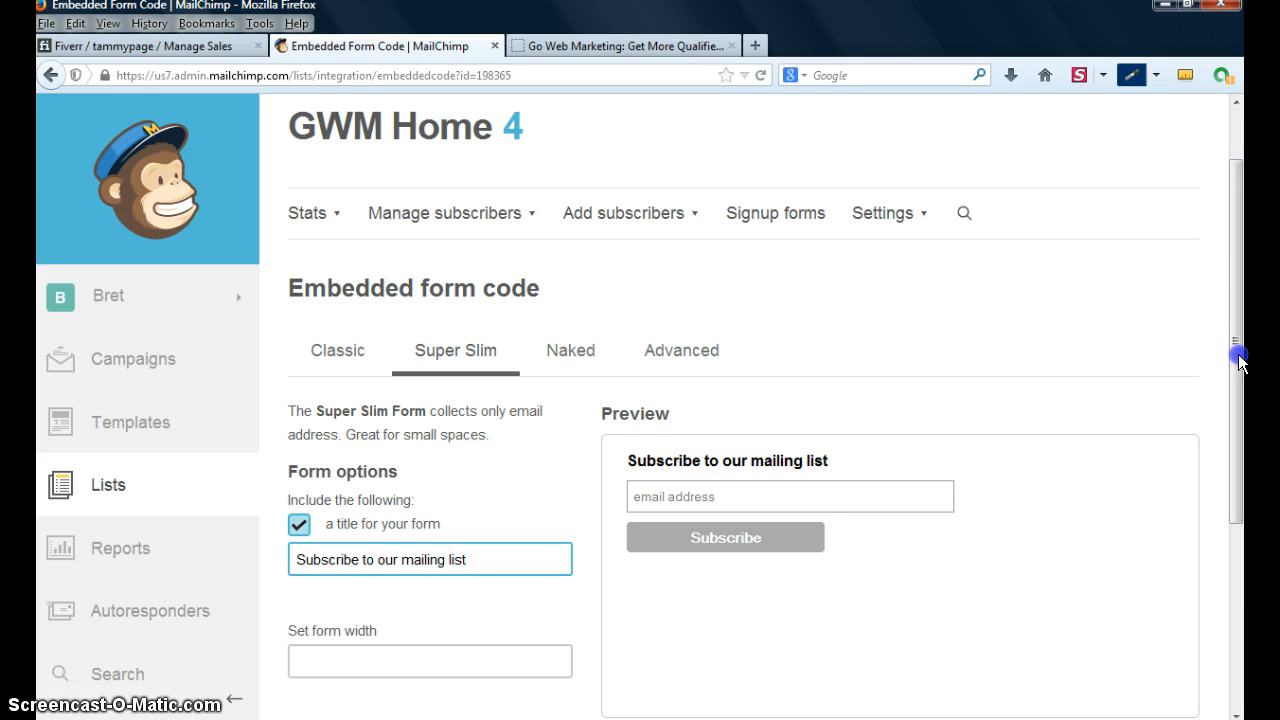
drag(1237, 354, 1237, 444)
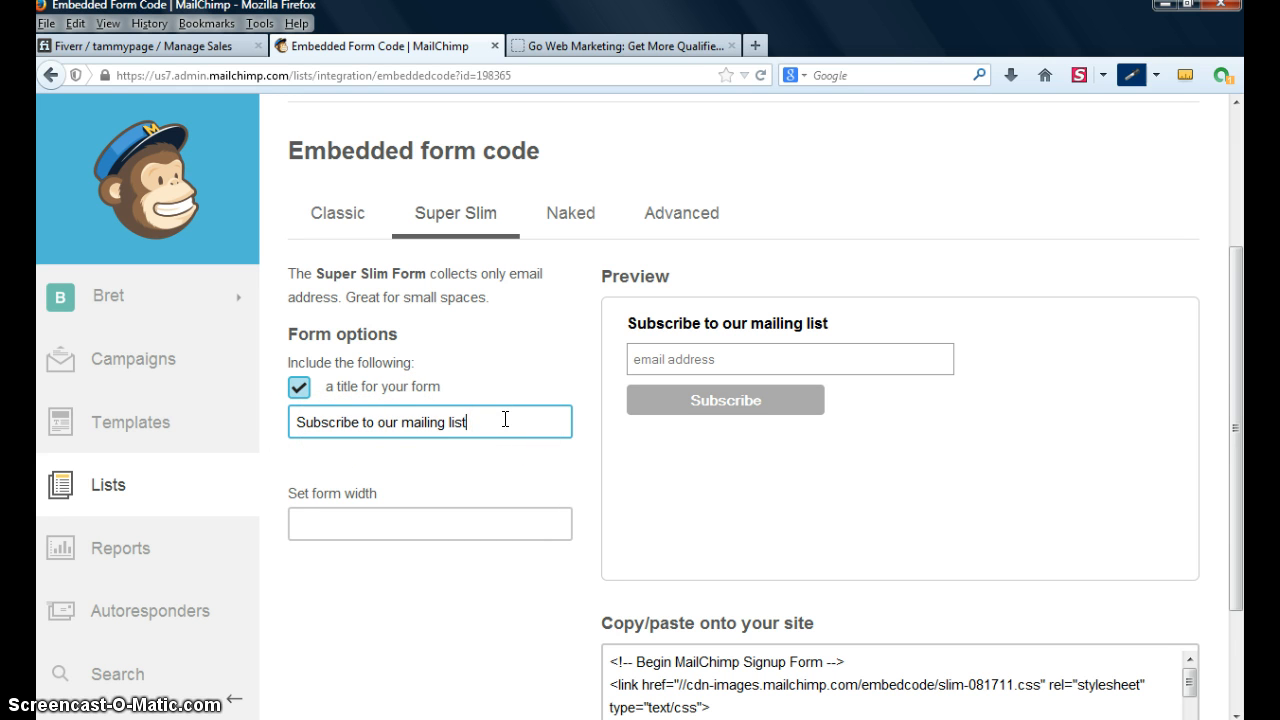
click(440, 523)
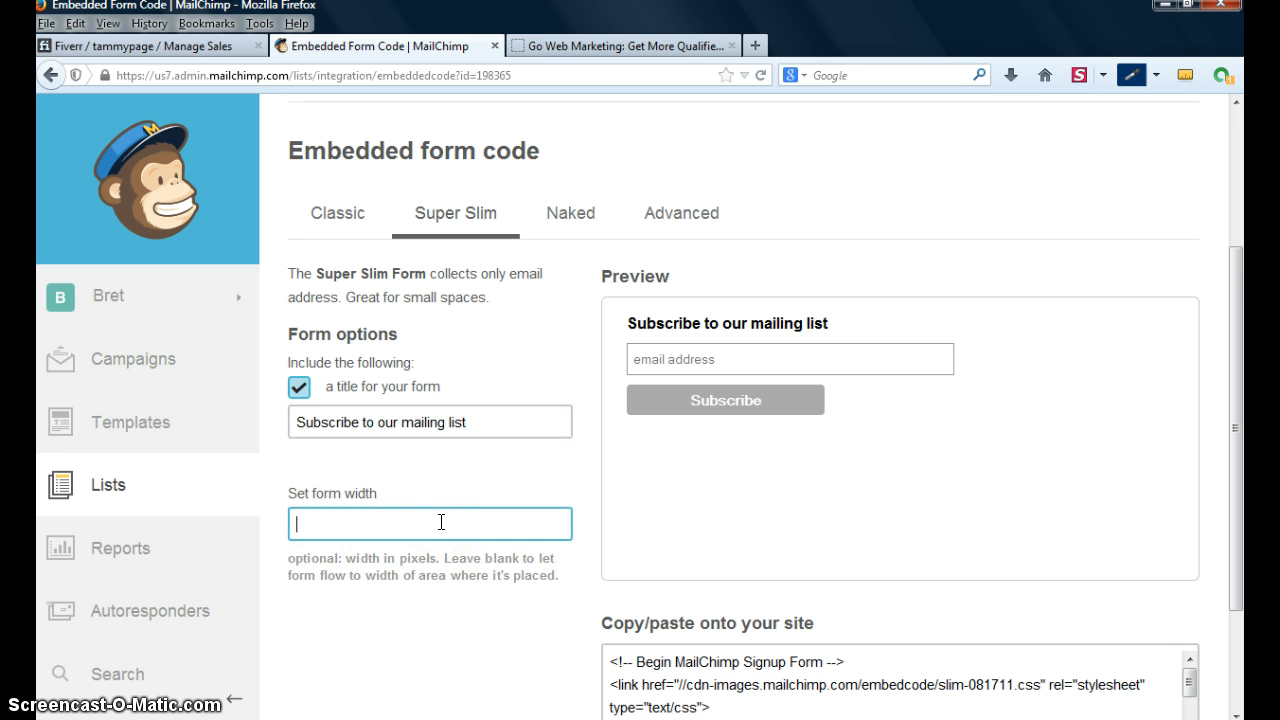
text(300)
click(489, 492)
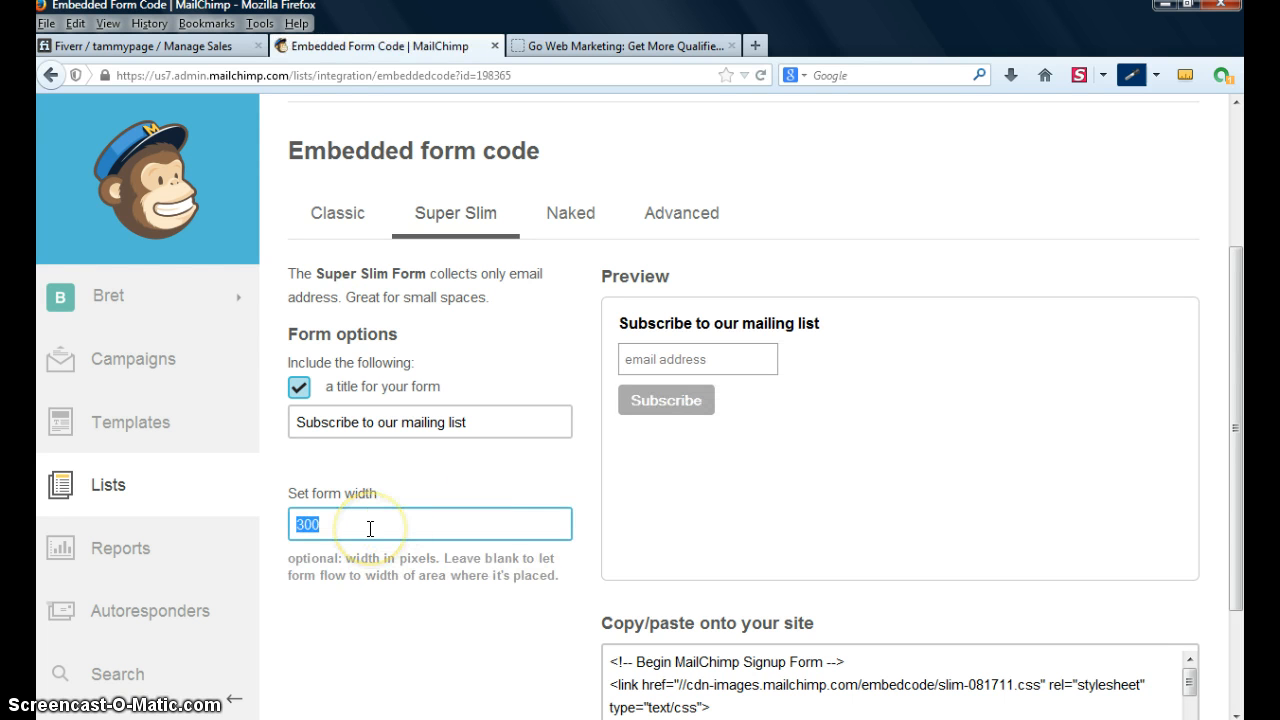
- Set the Super Slim form width to 400 pixels and select the entire embed code for the site
key(BackSpace)
text(40)
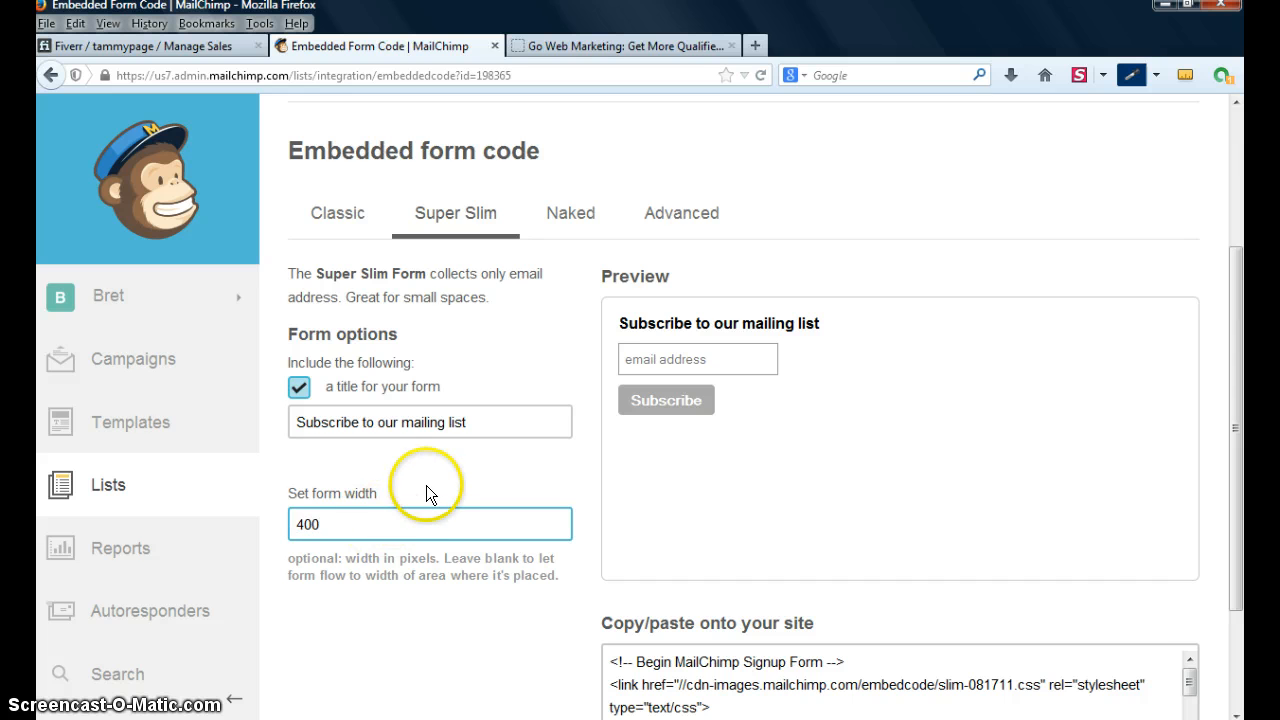
double_click(439, 480)
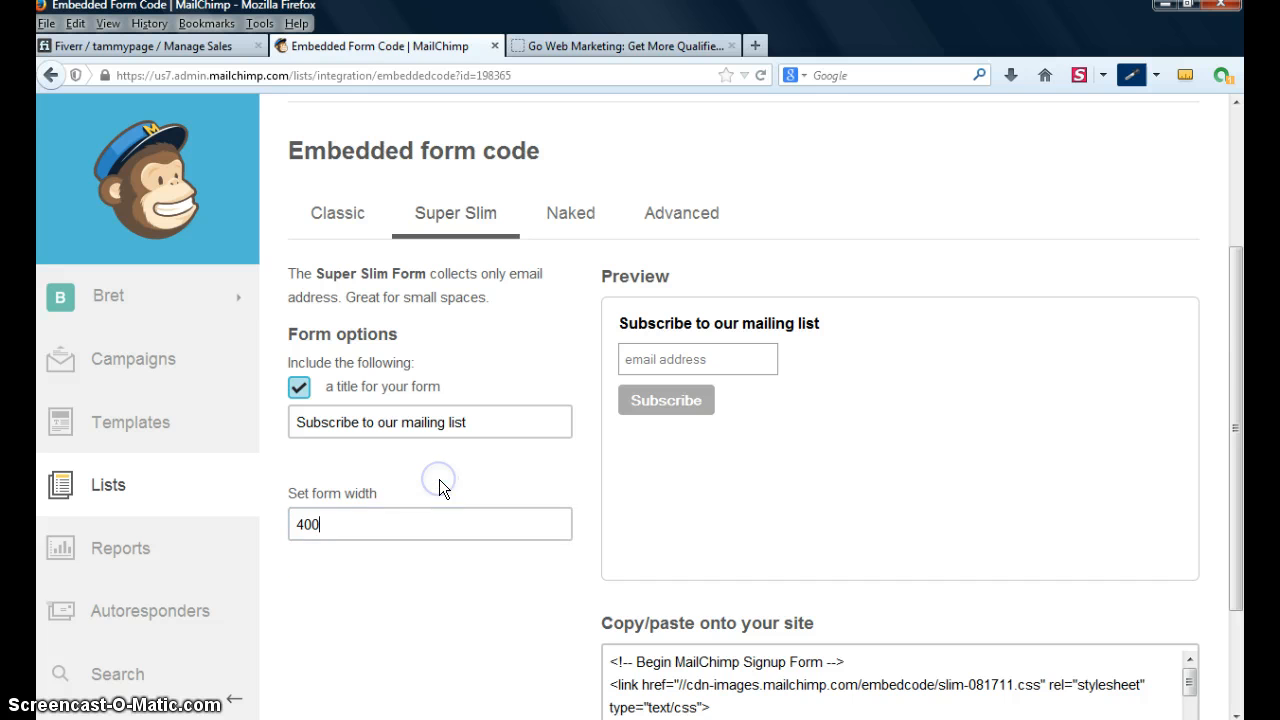
drag(1243, 378, 1243, 478)
drag(1190, 522, 1196, 648)
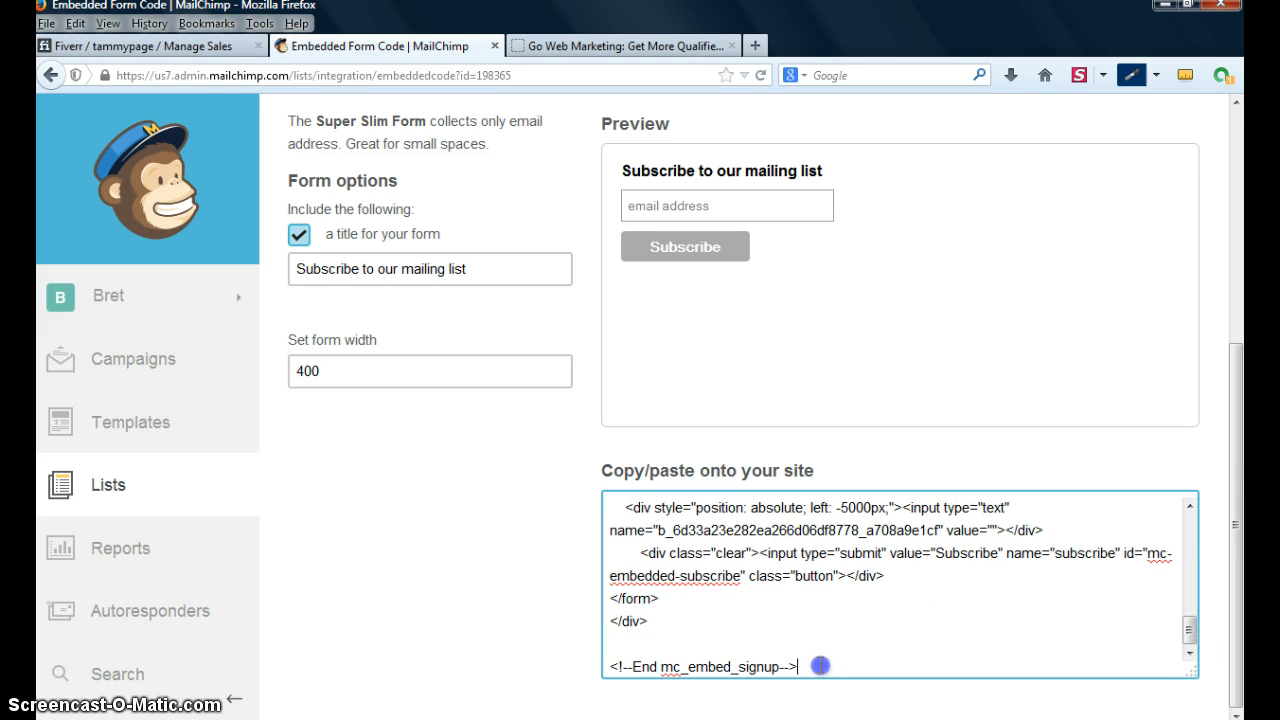
drag(817, 666, 569, 371)
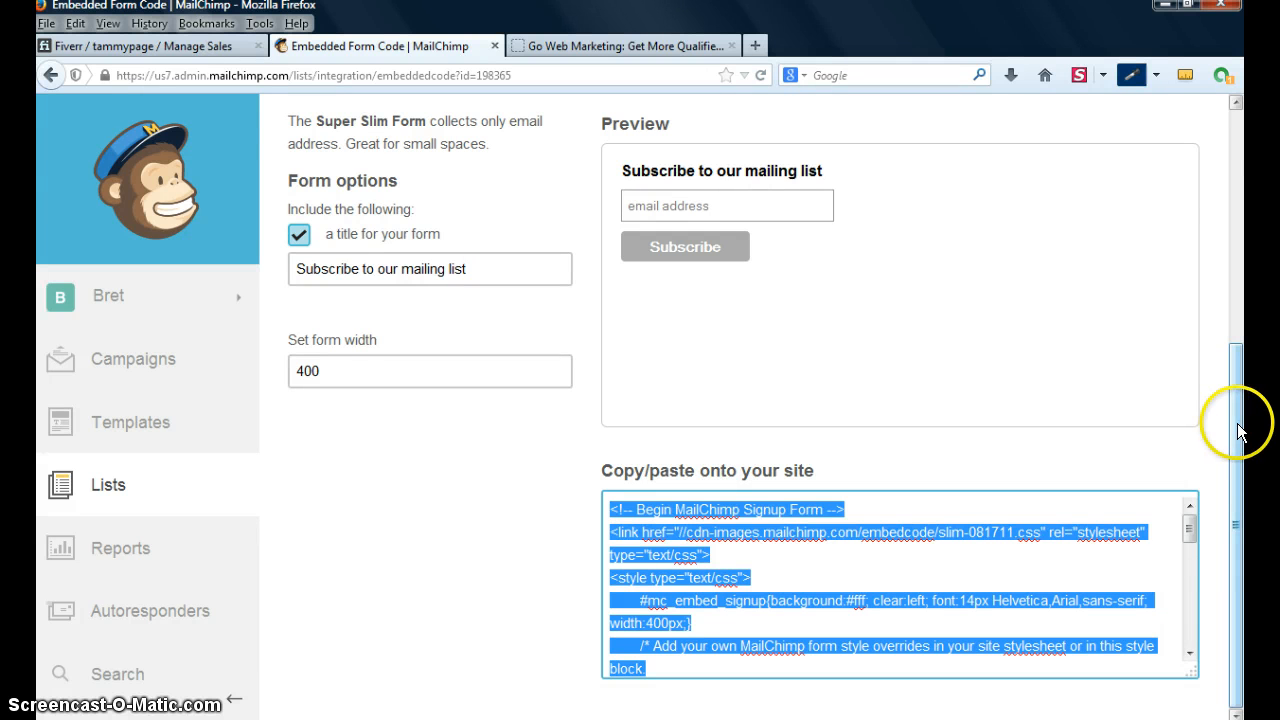
- Open the general forms for the GWM Home list, review the available forms and response emails, and choose Signup form
drag(1237, 424, 1235, 249)
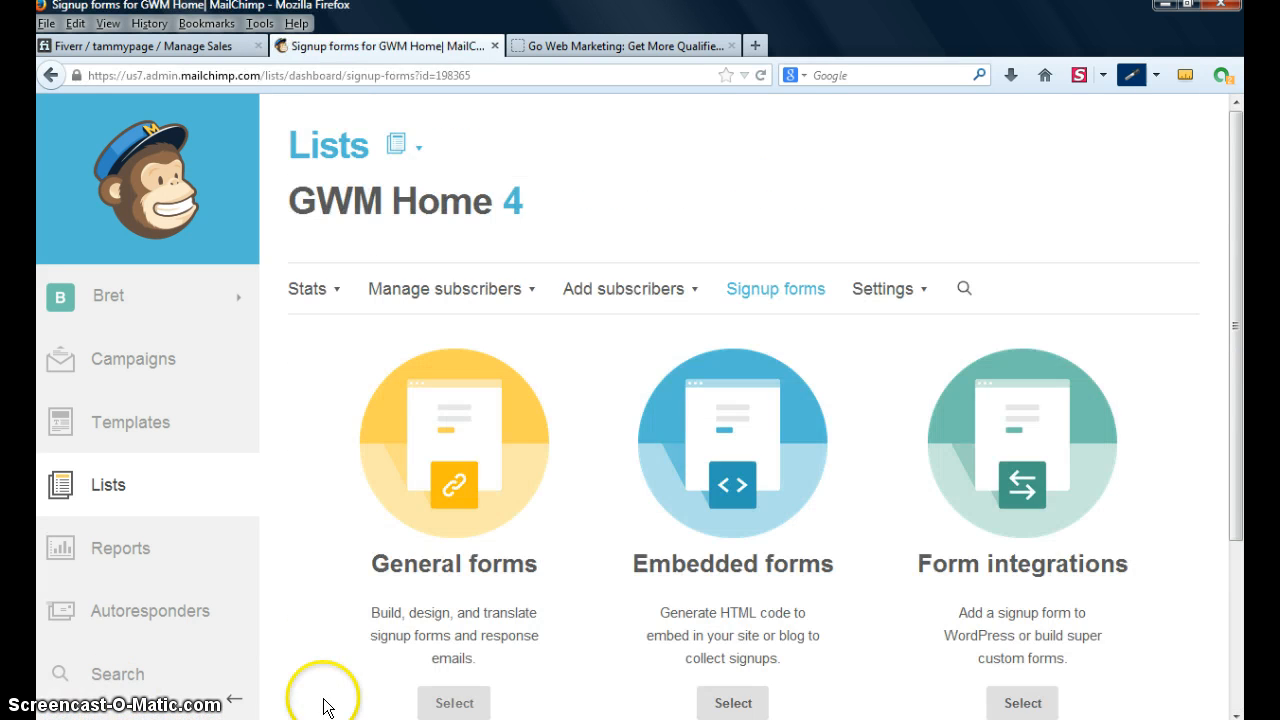
click(455, 702)
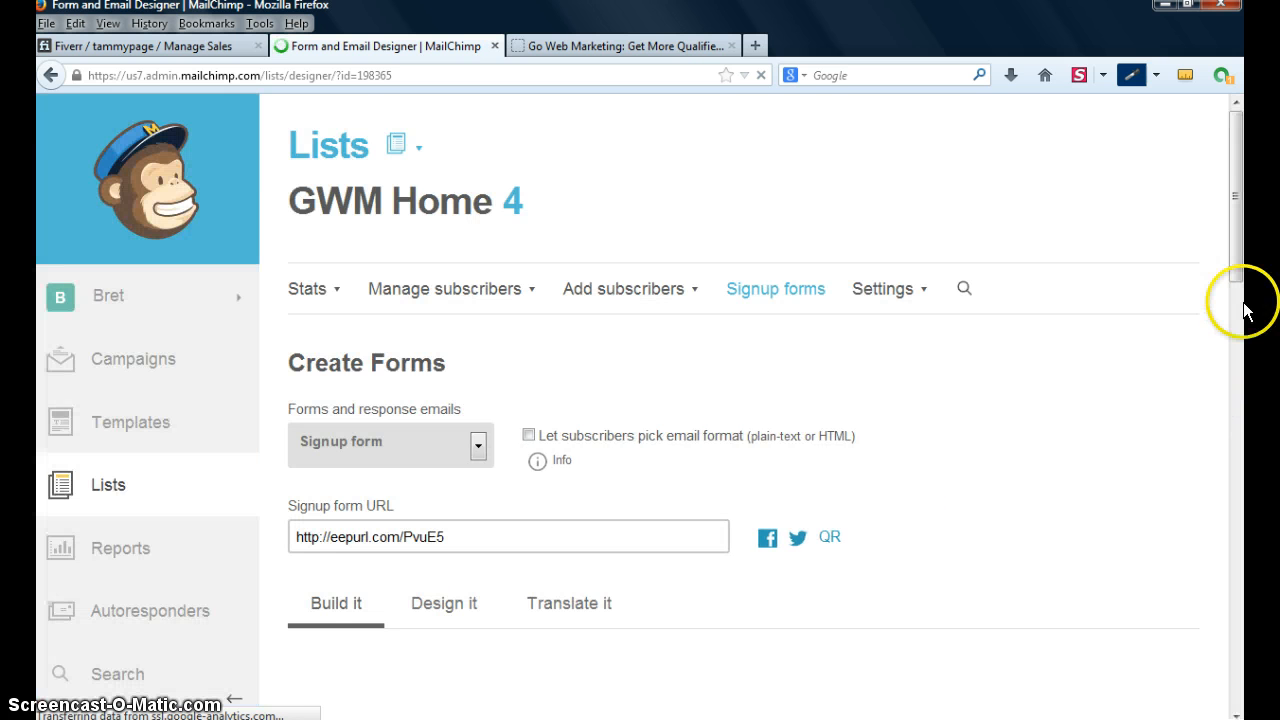
drag(1234, 200, 1237, 204)
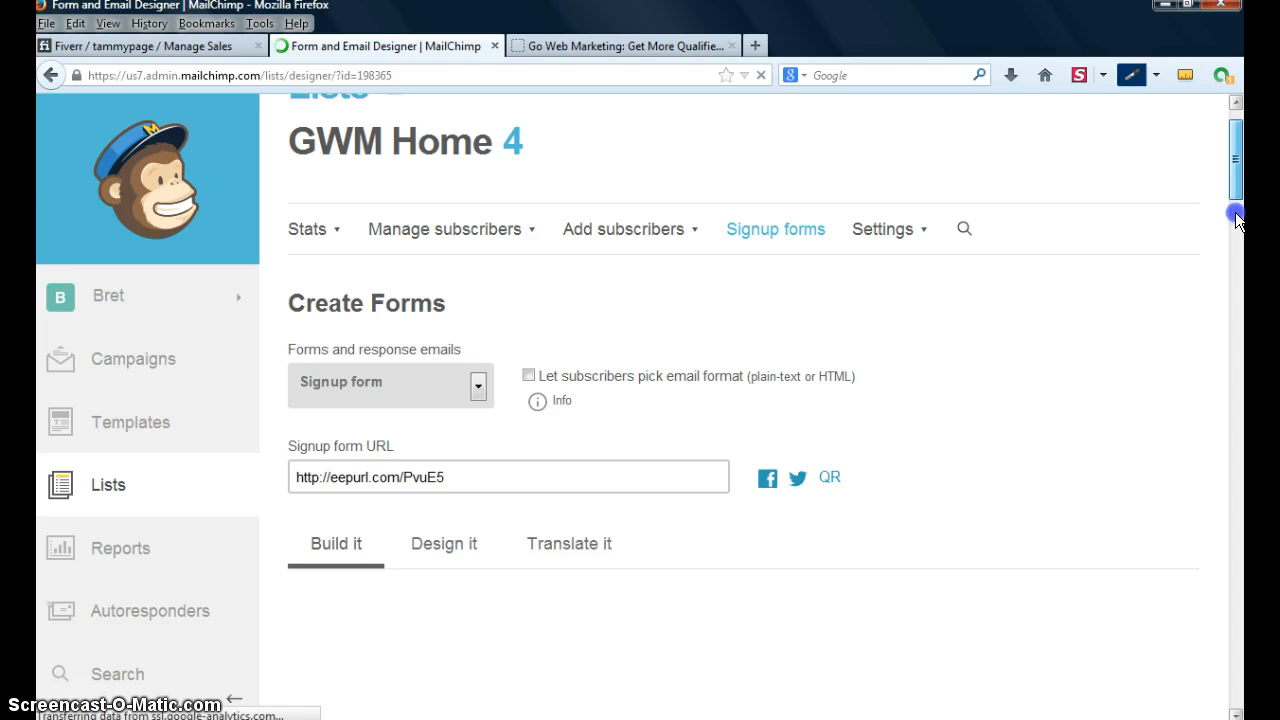
click(478, 385)
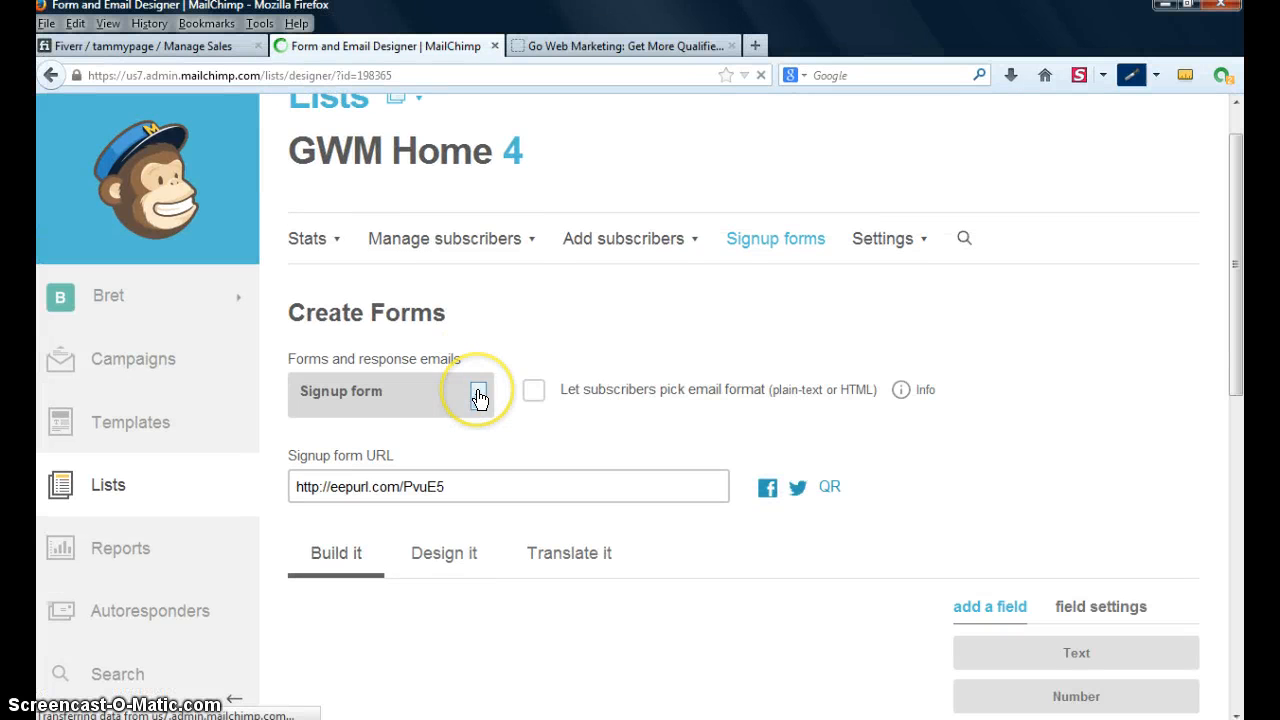
click(479, 396)
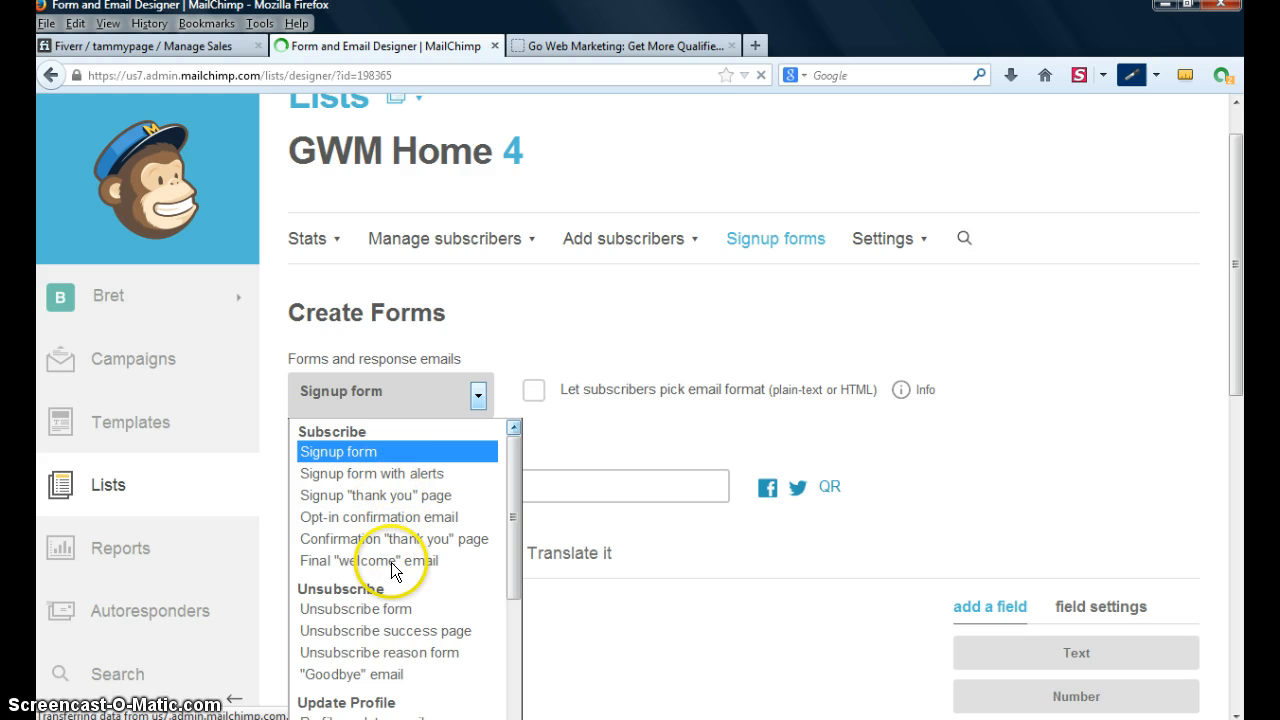
click(513, 527)
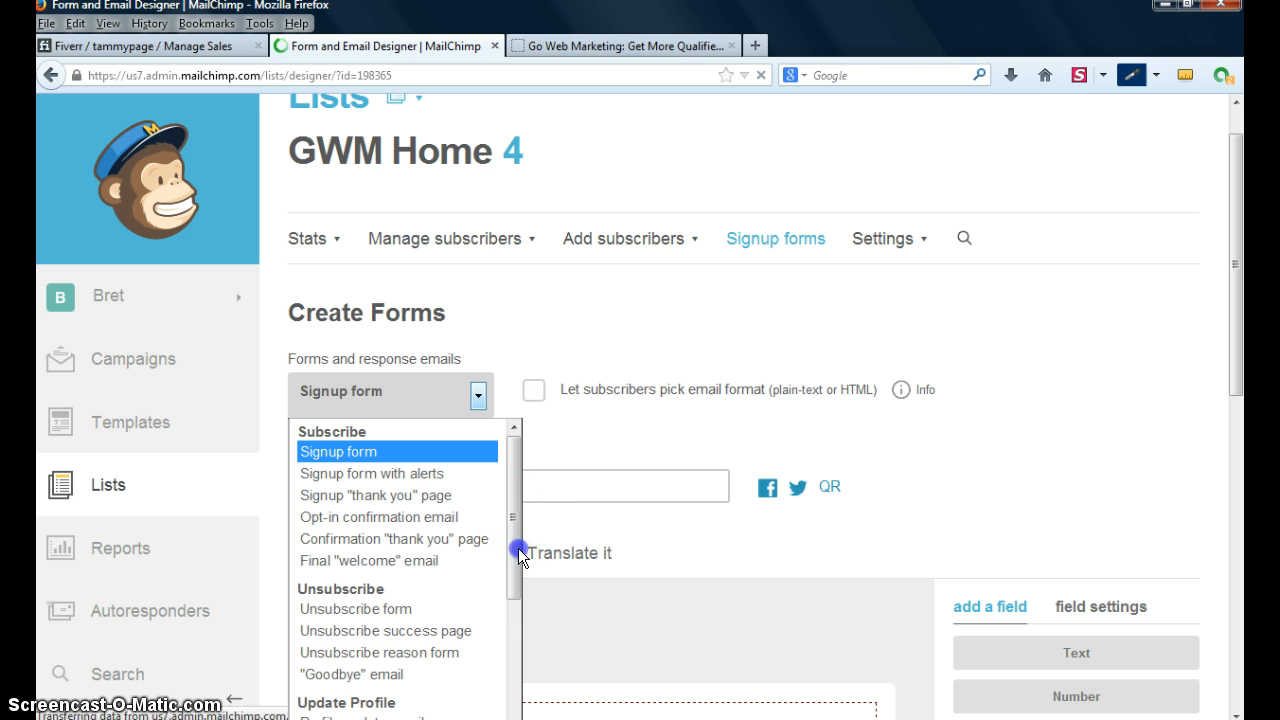
click(515, 614)
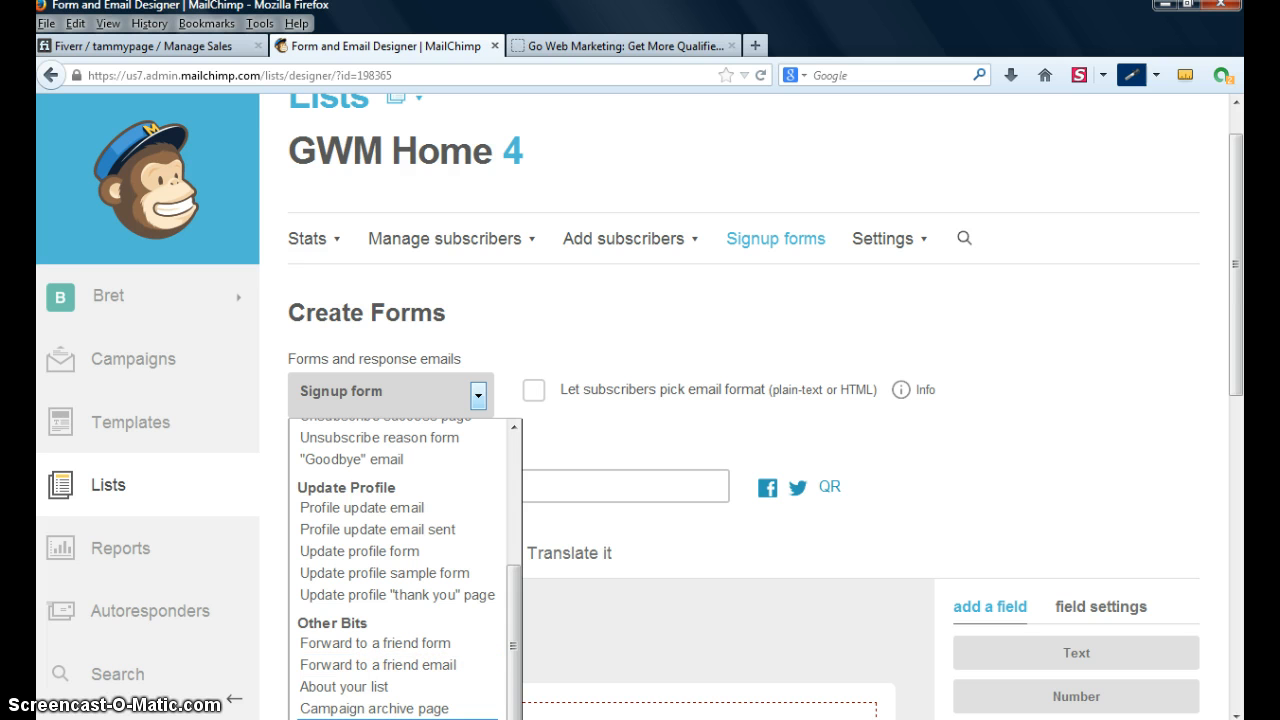
drag(511, 622, 506, 516)
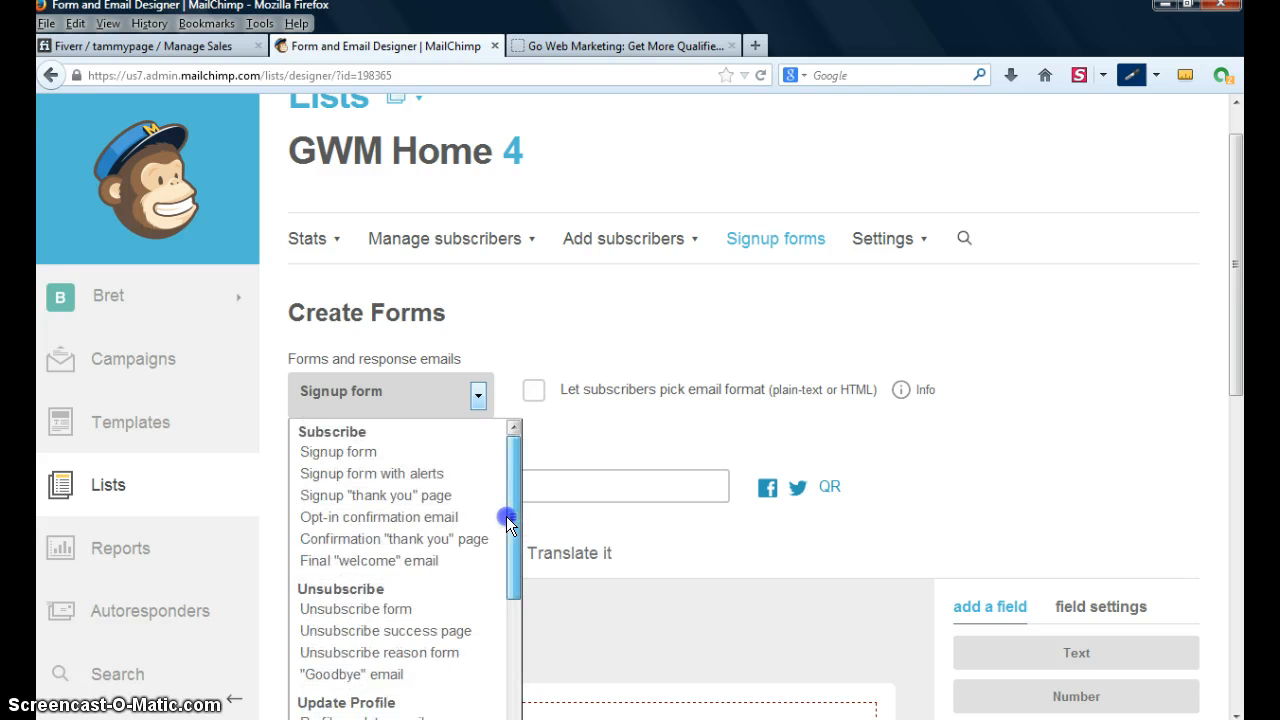
click(345, 453)
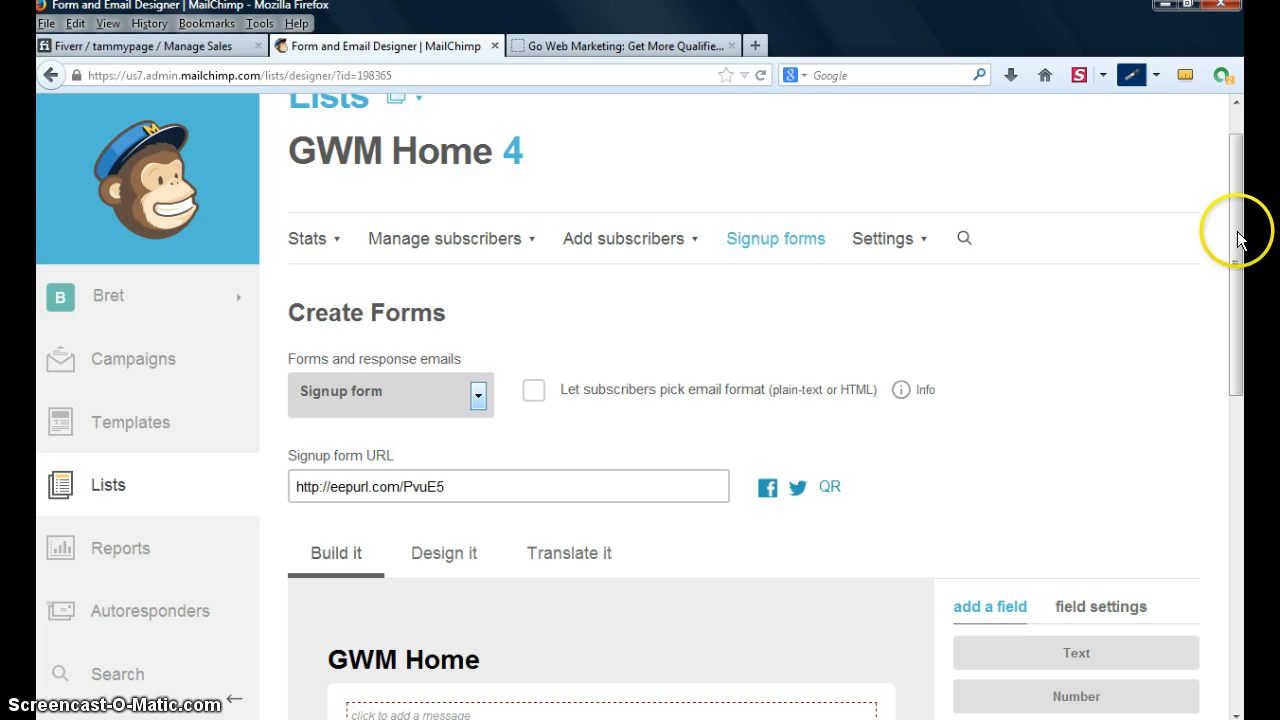
- Review the signup form's layout, design and translation options, and return to building the form
drag(1236, 238, 1129, 400)
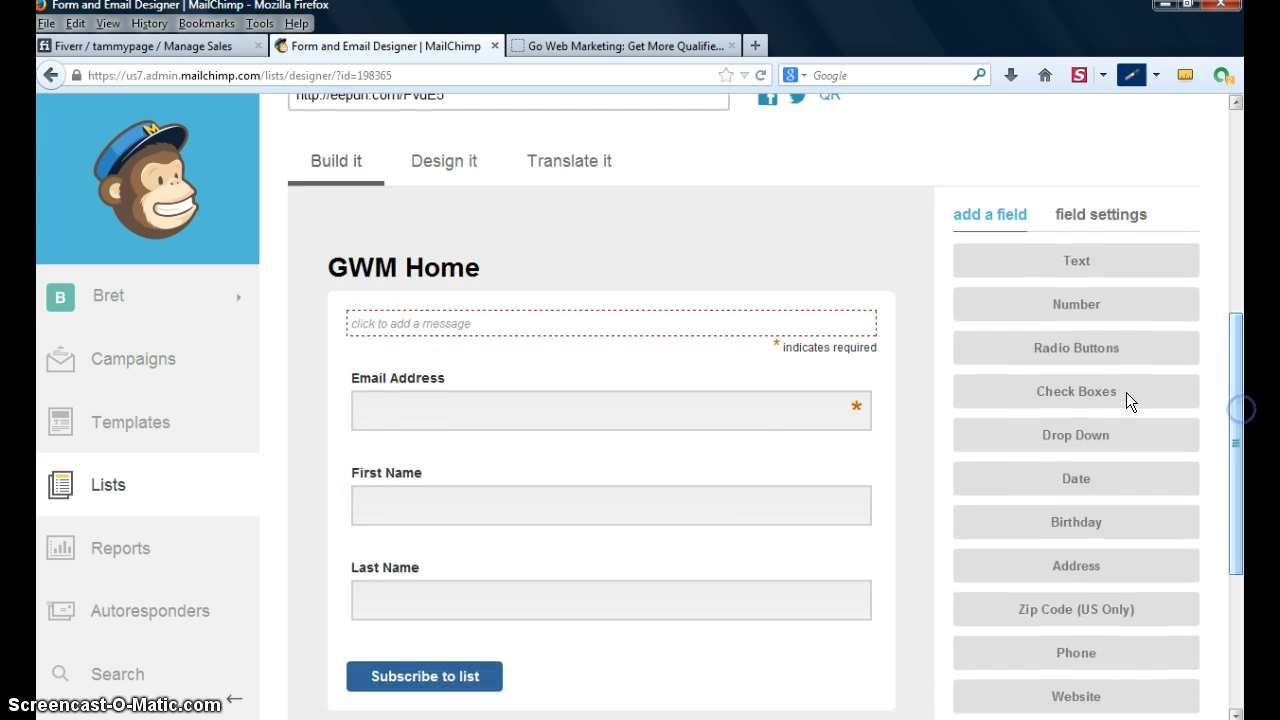
click(505, 330)
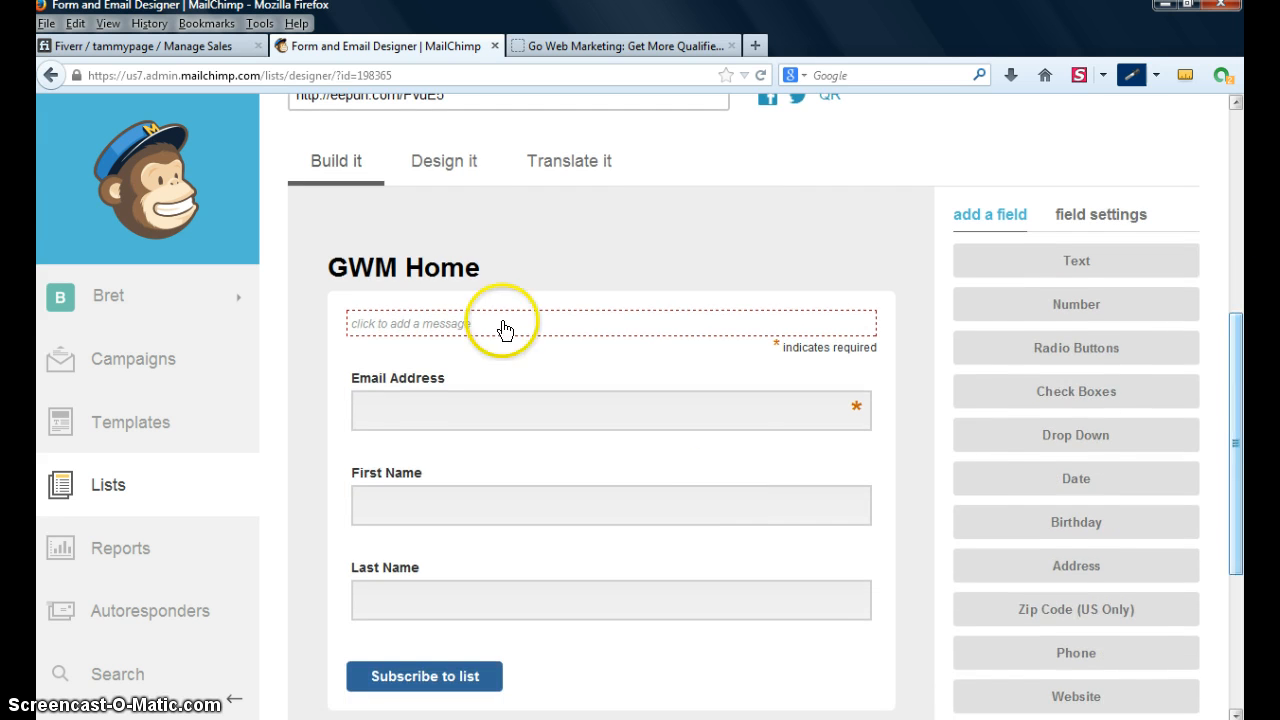
click(432, 165)
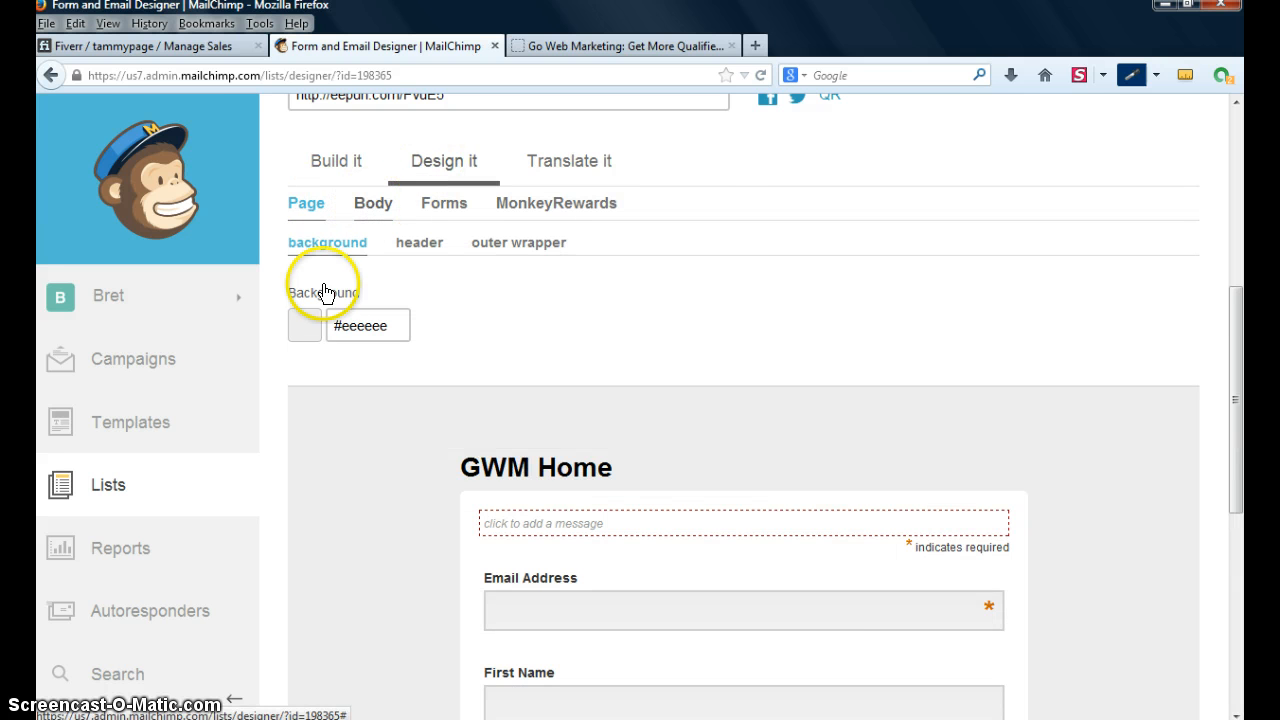
click(569, 164)
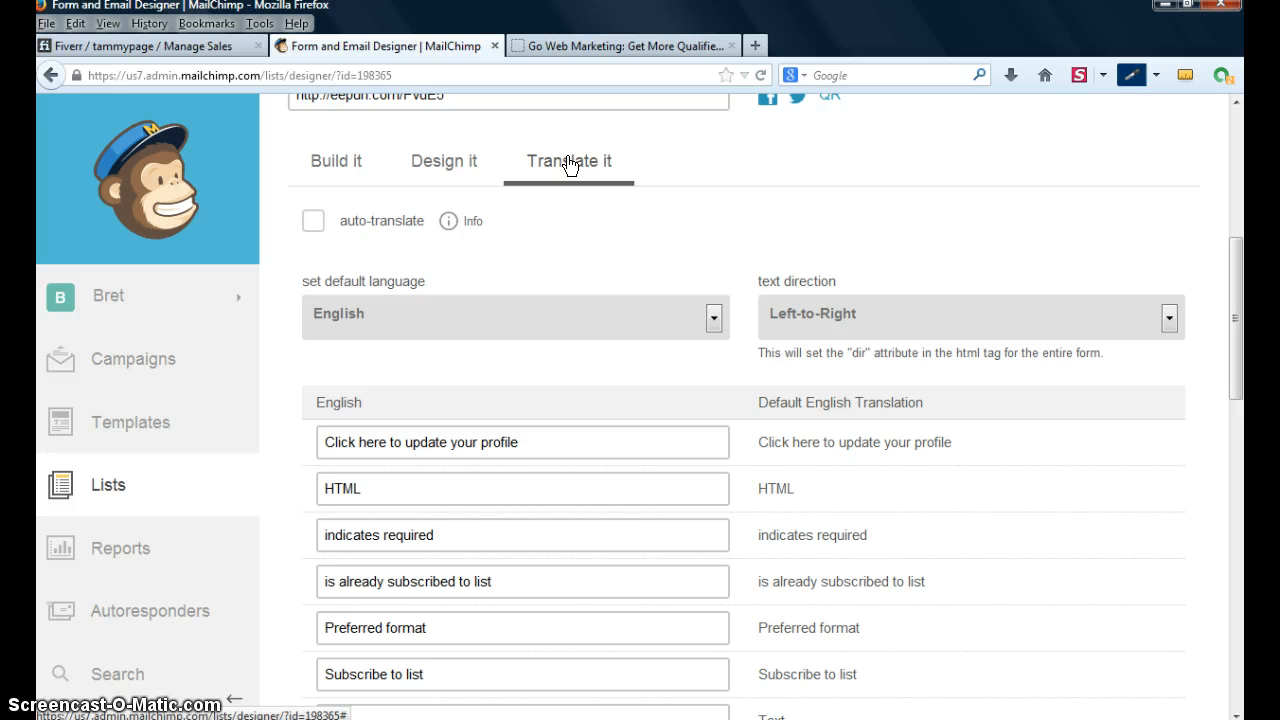
click(443, 163)
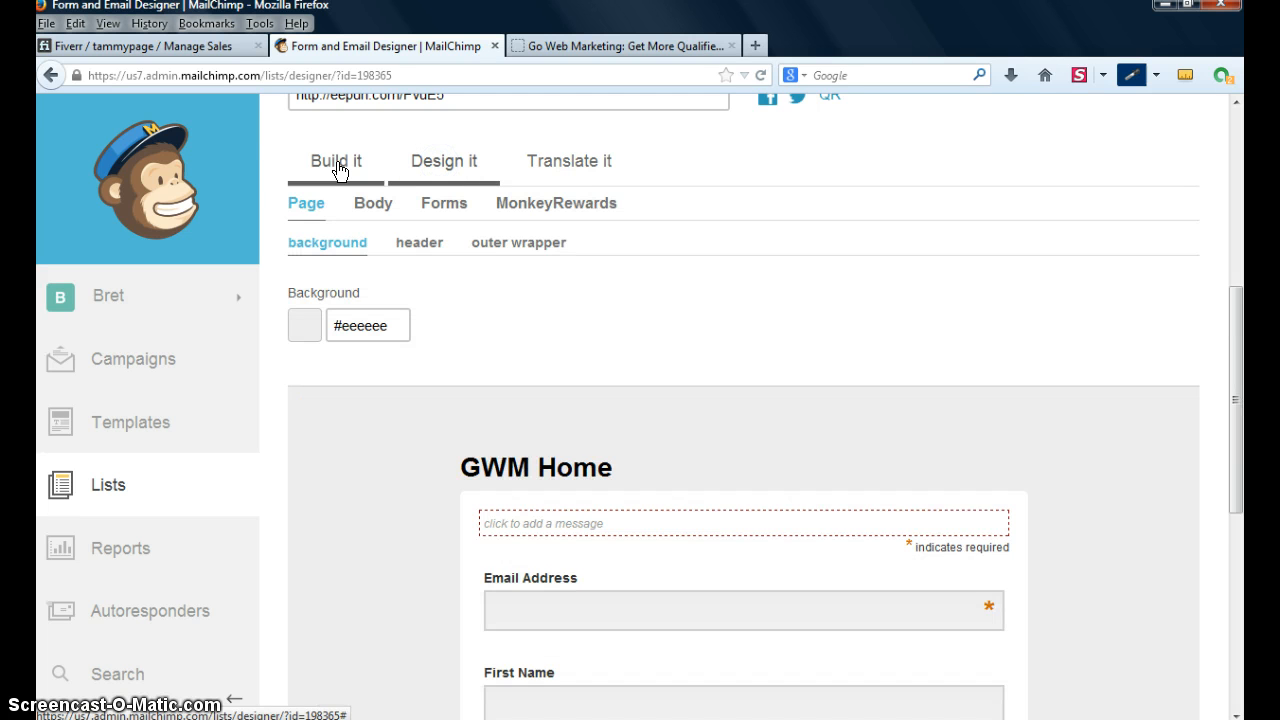
click(339, 168)
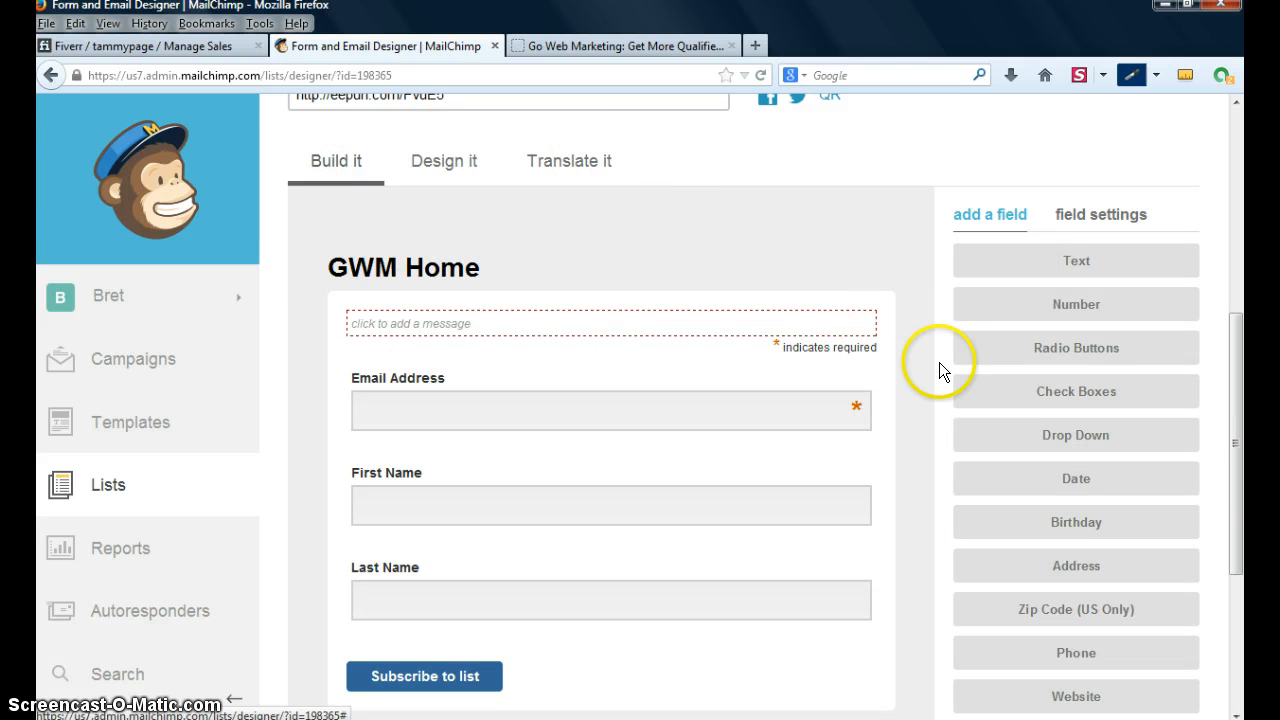
- Set the Last Name field's visibility to hidden, save the field and agree to continue sending the information
click(805, 496)
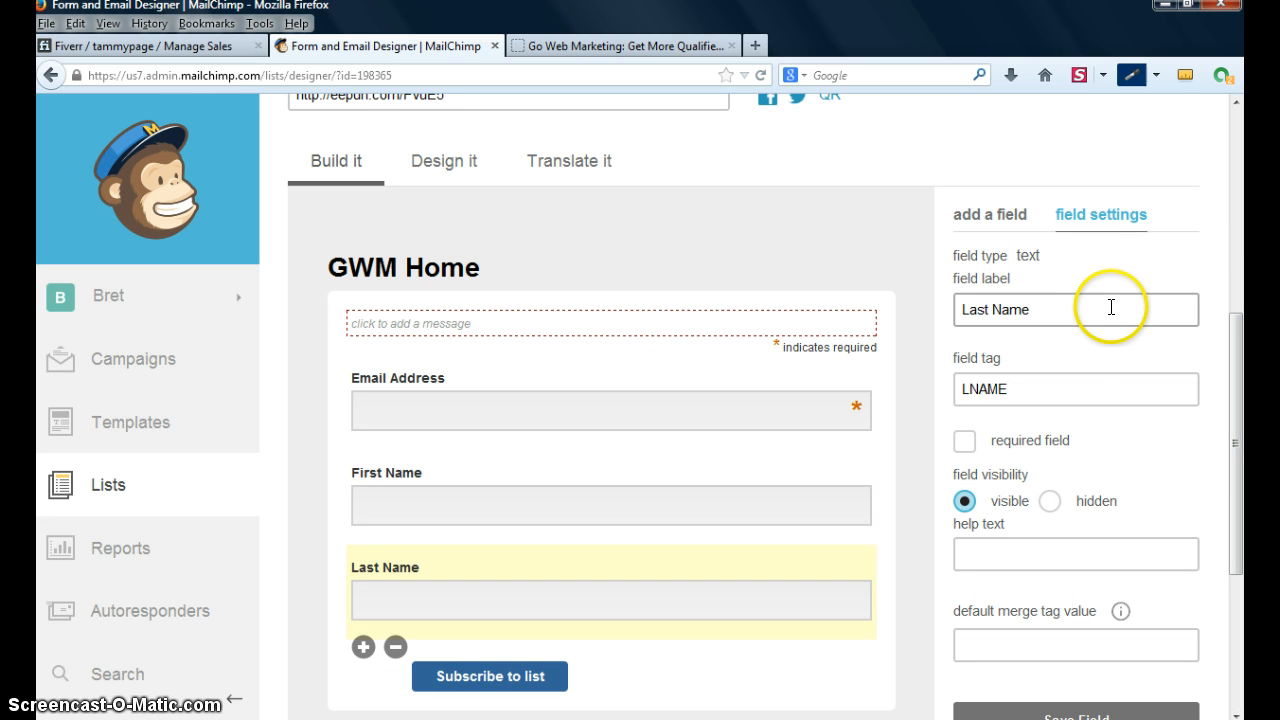
click(1111, 307)
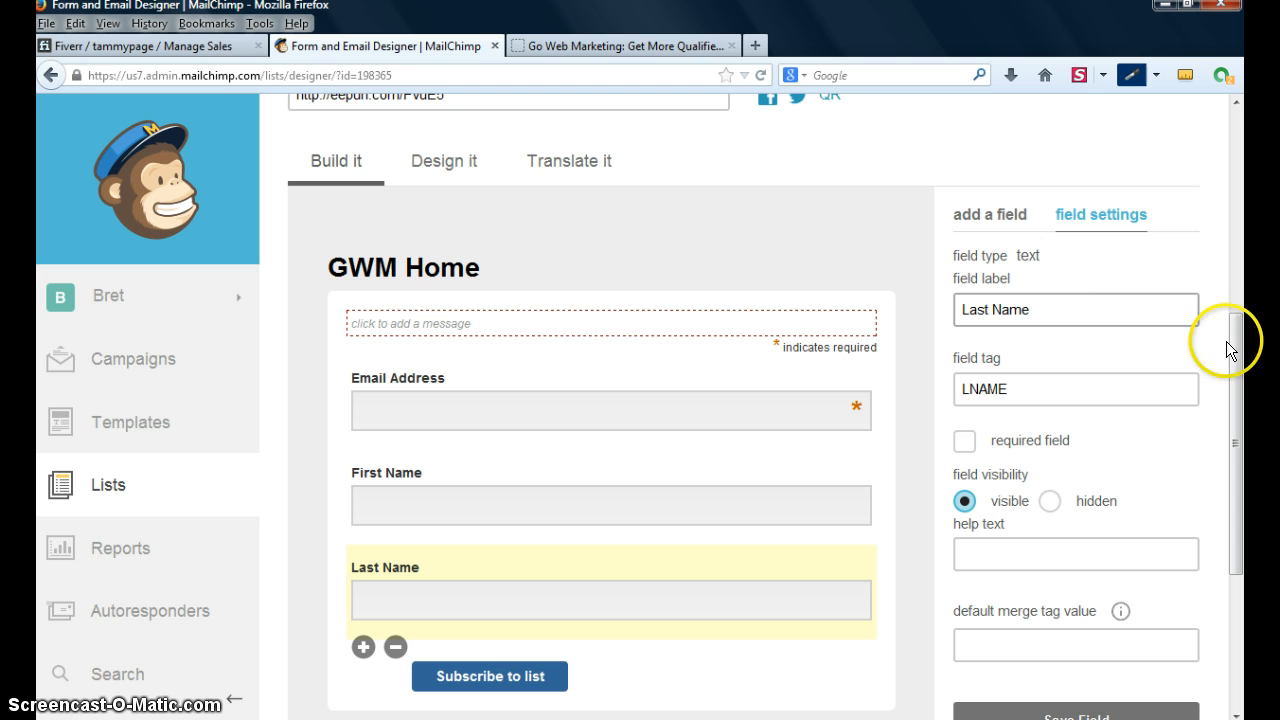
click(1050, 503)
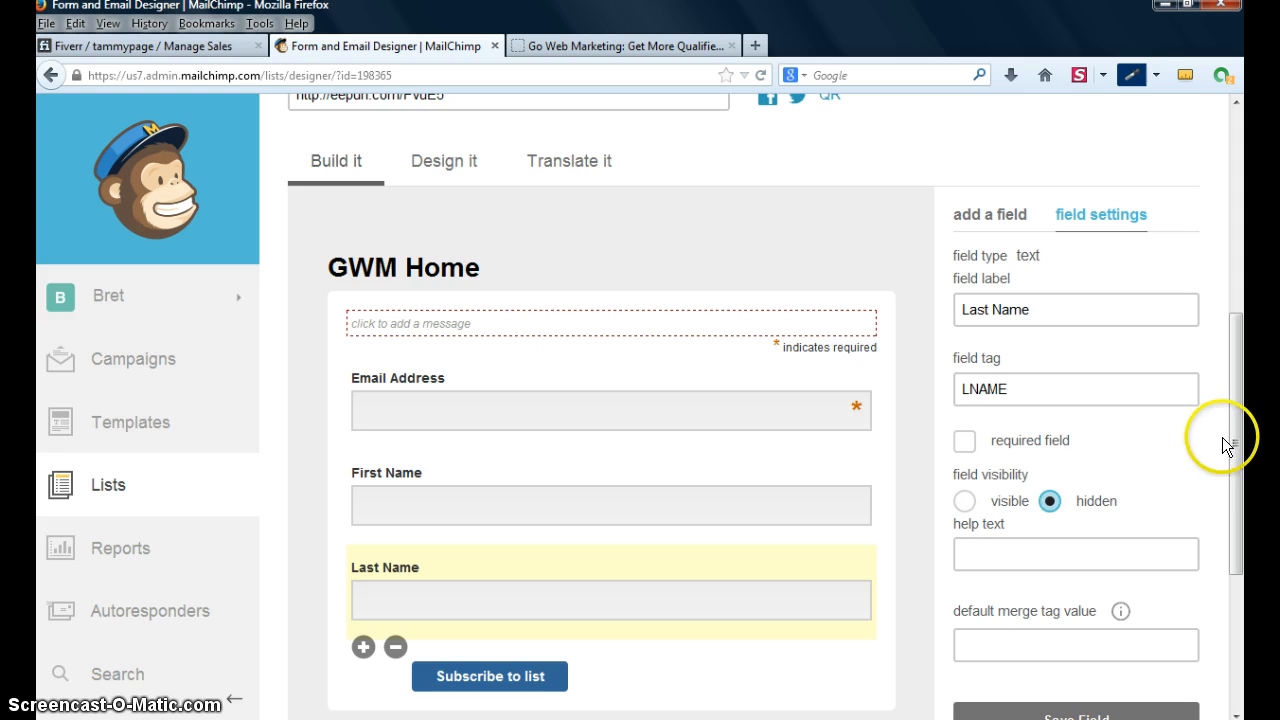
drag(1236, 443, 1242, 400)
click(1134, 432)
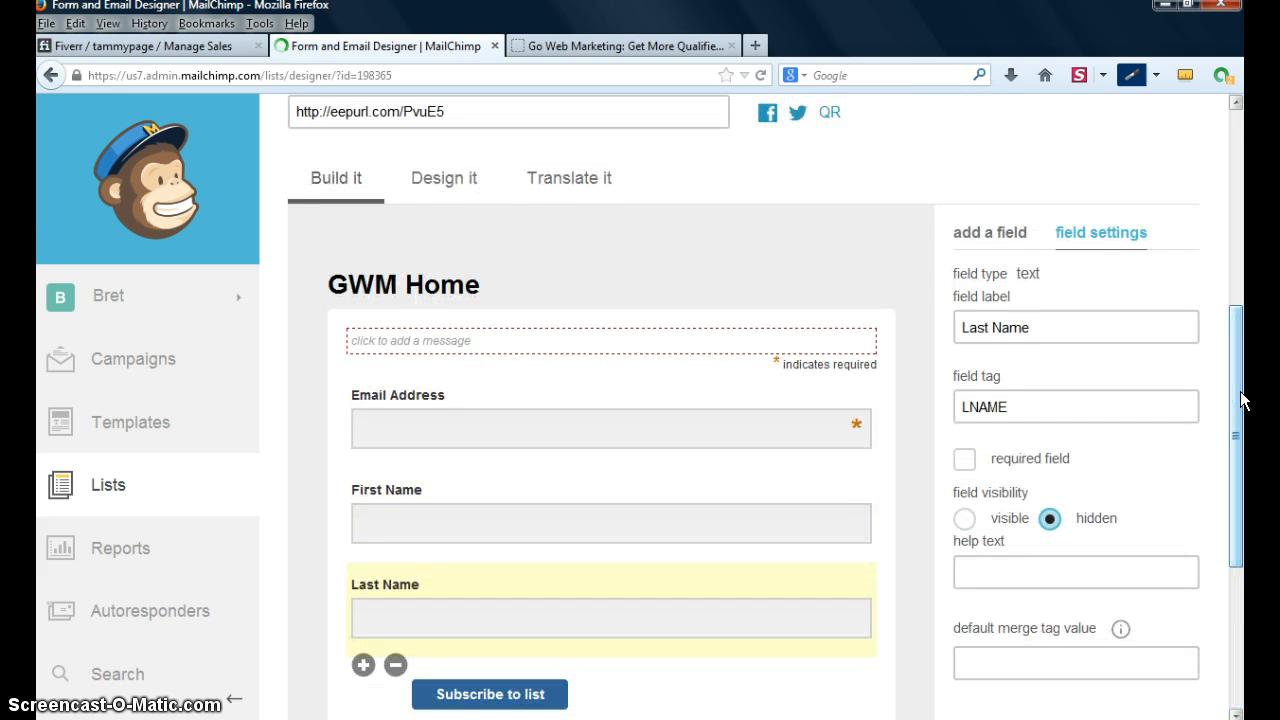
click(780, 612)
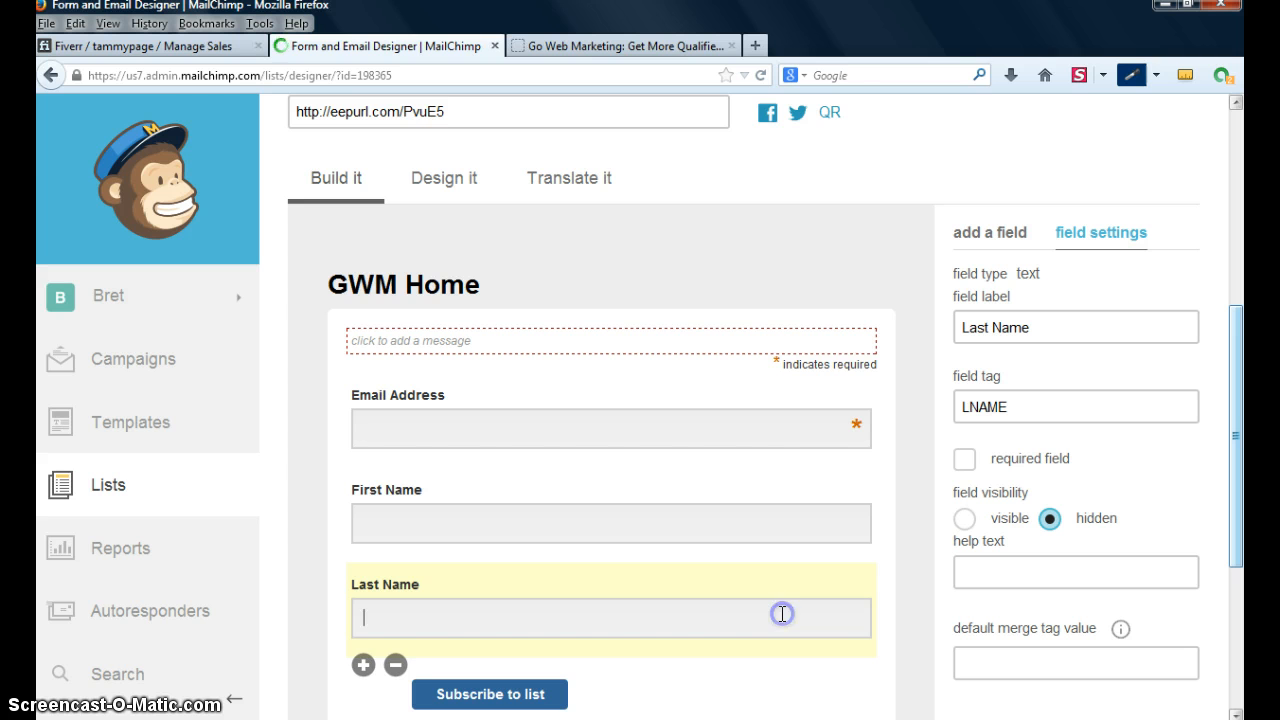
click(822, 517)
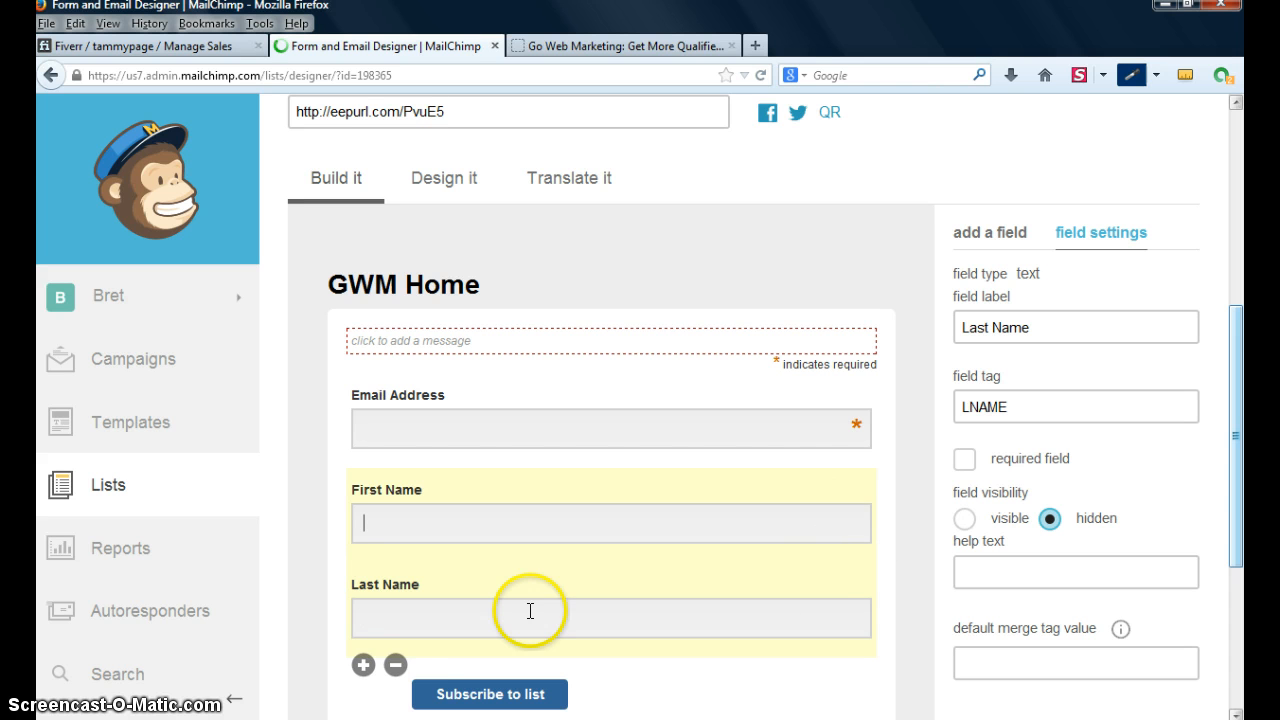
click(396, 668)
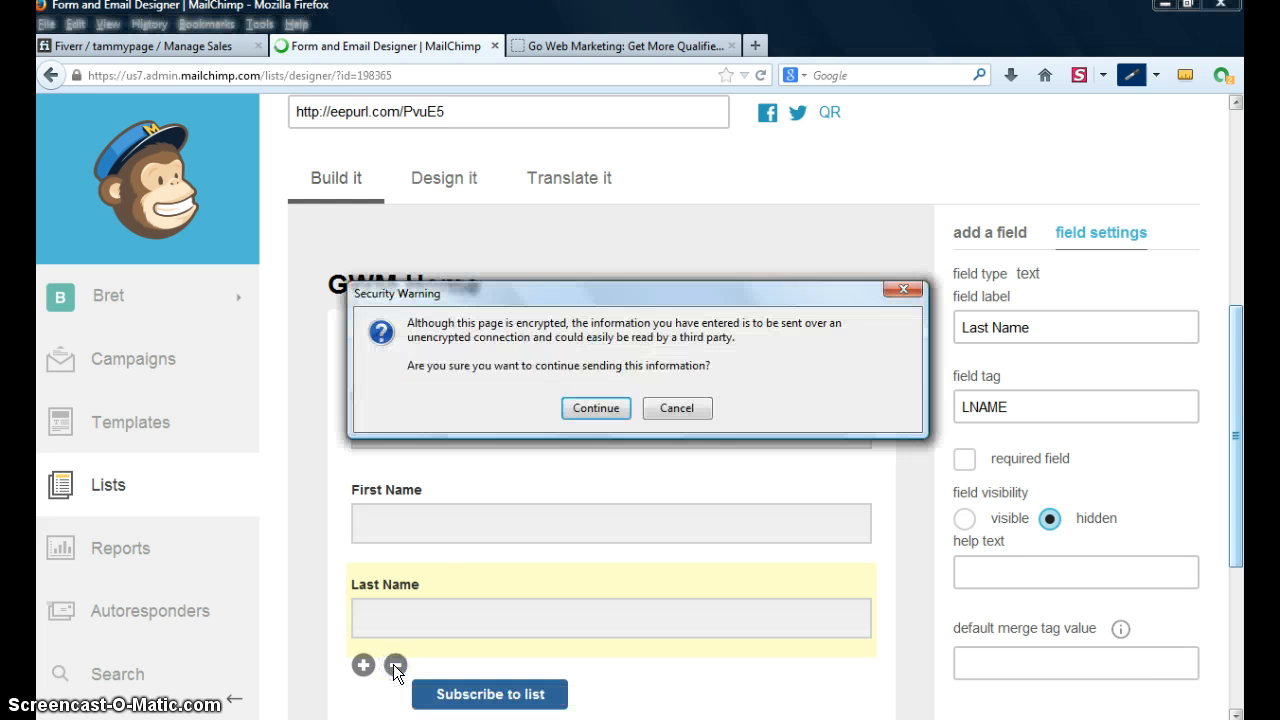
click(591, 408)
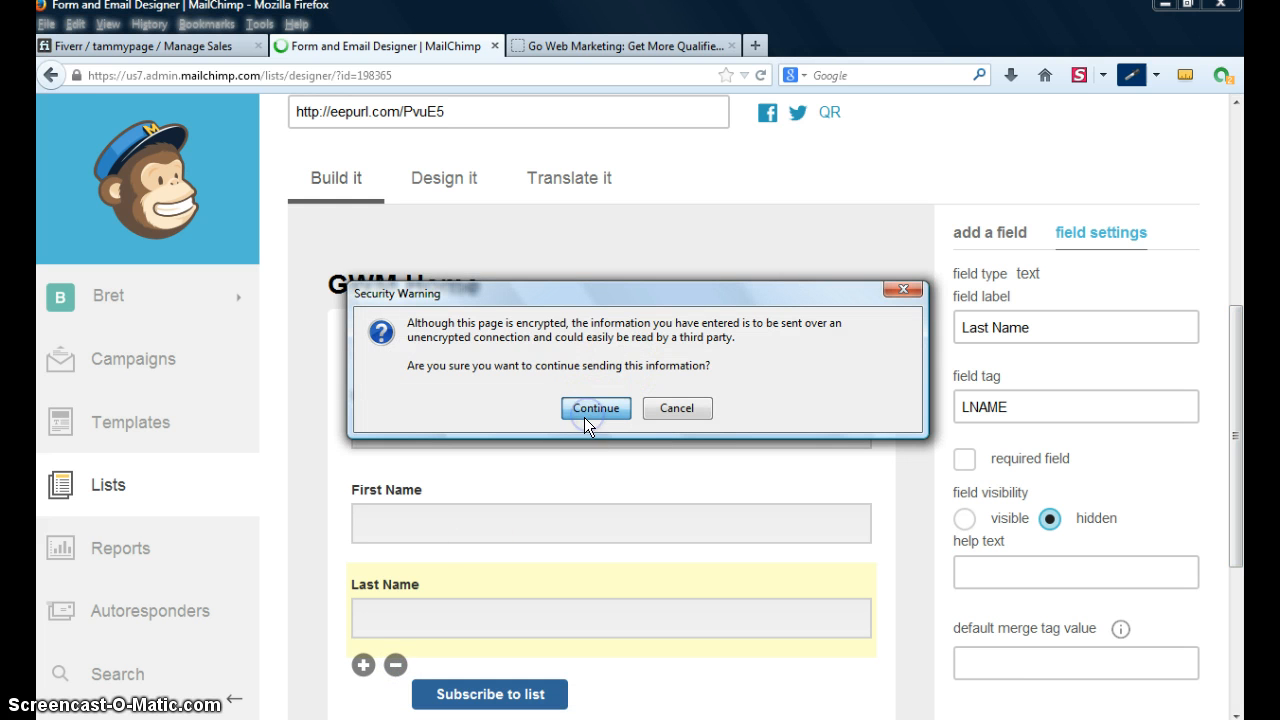
- Select the First Name field in the signup form and set its visibility to hidden
click(545, 515)
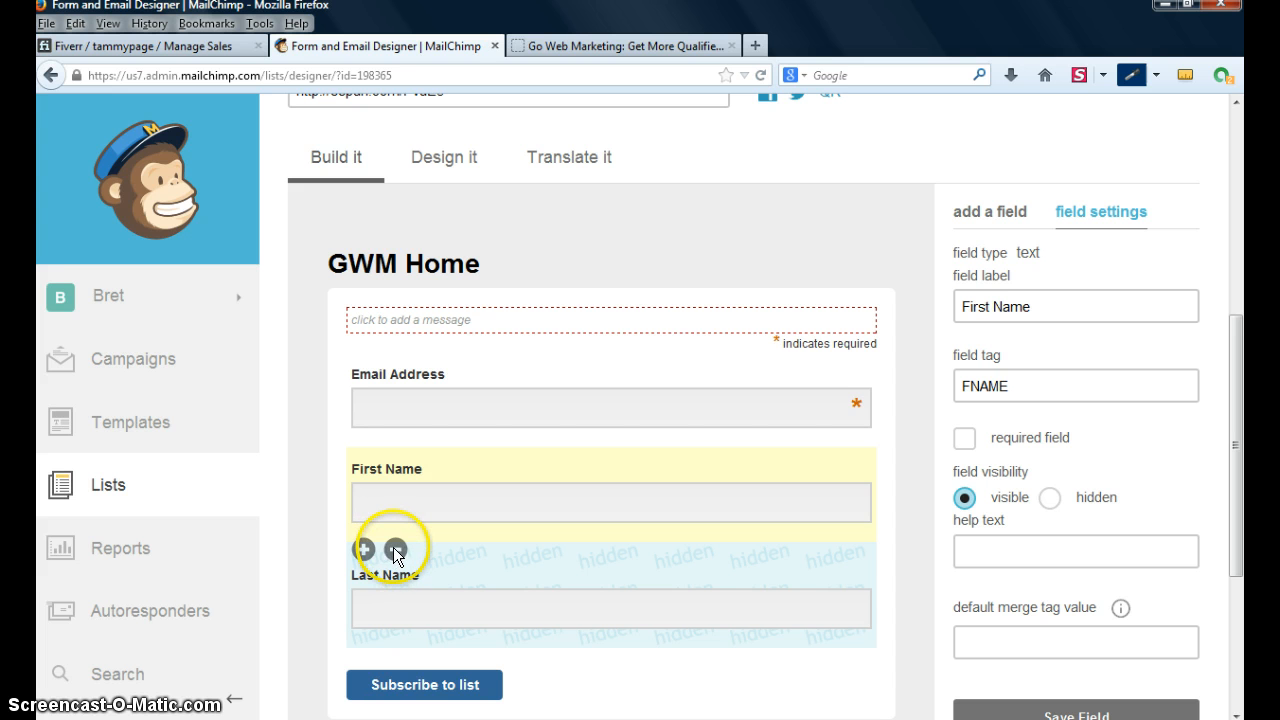
click(1051, 498)
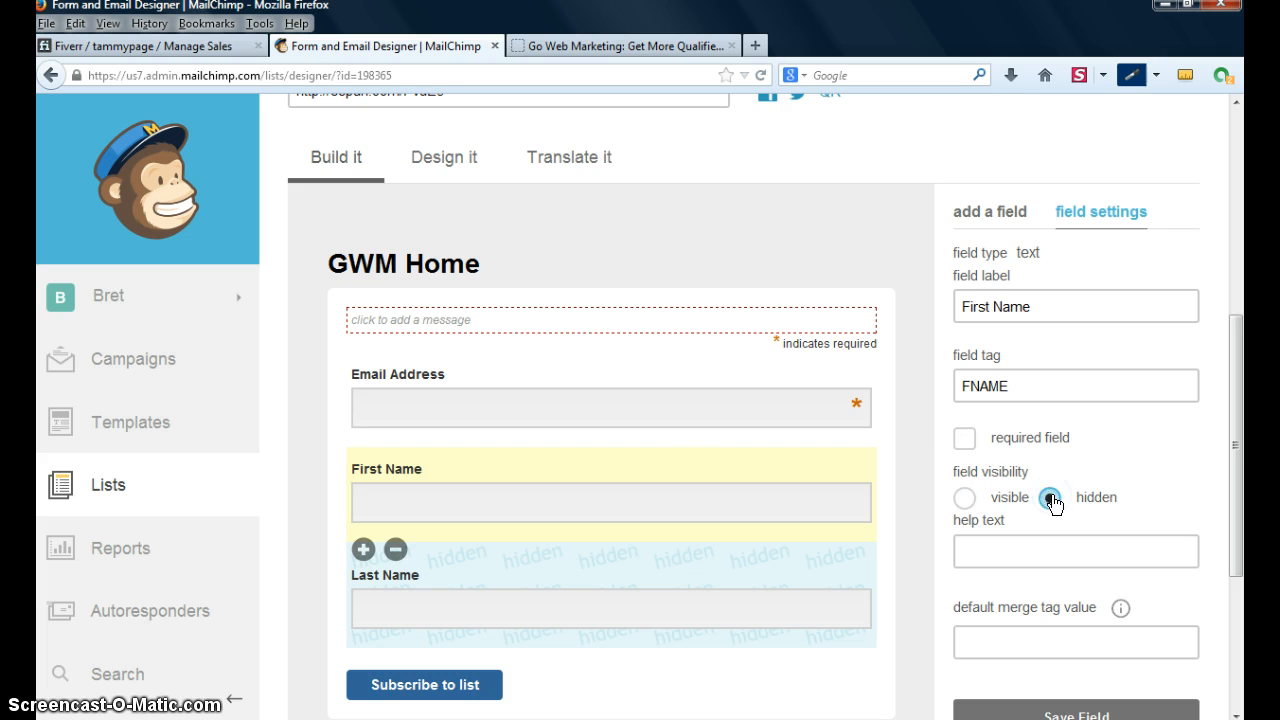
click(395, 549)
click(465, 437)
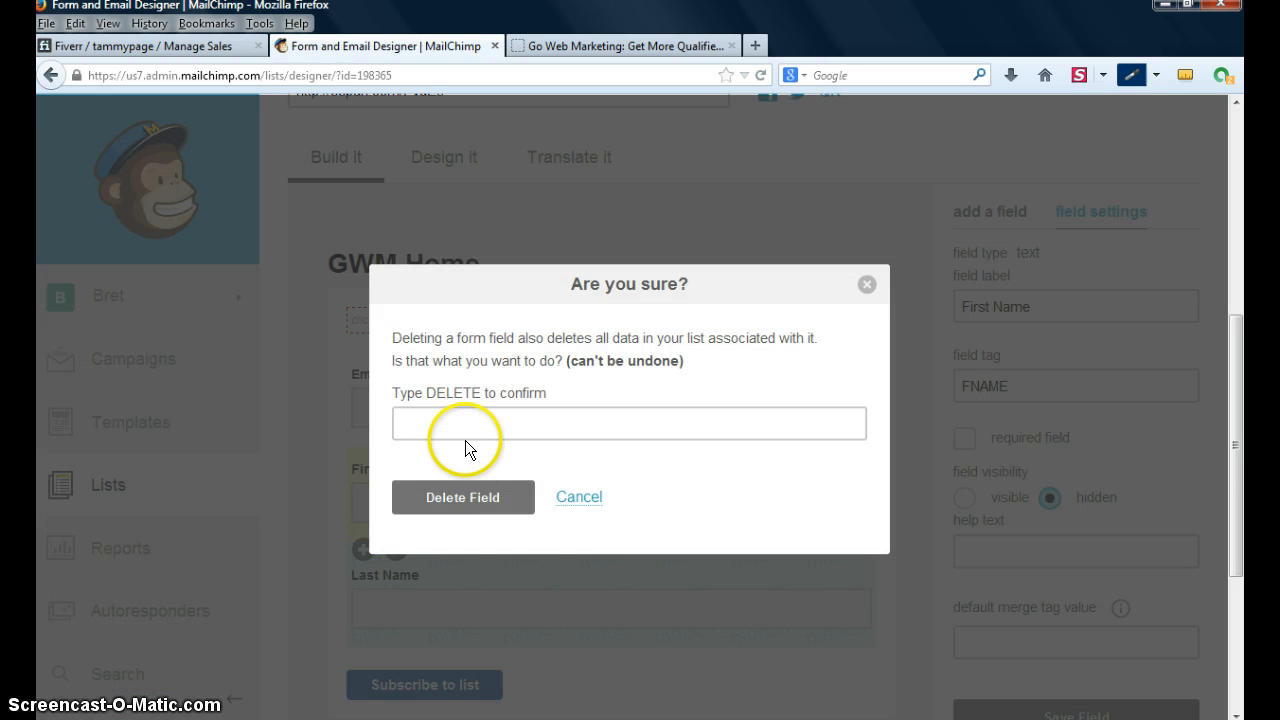
click(459, 412)
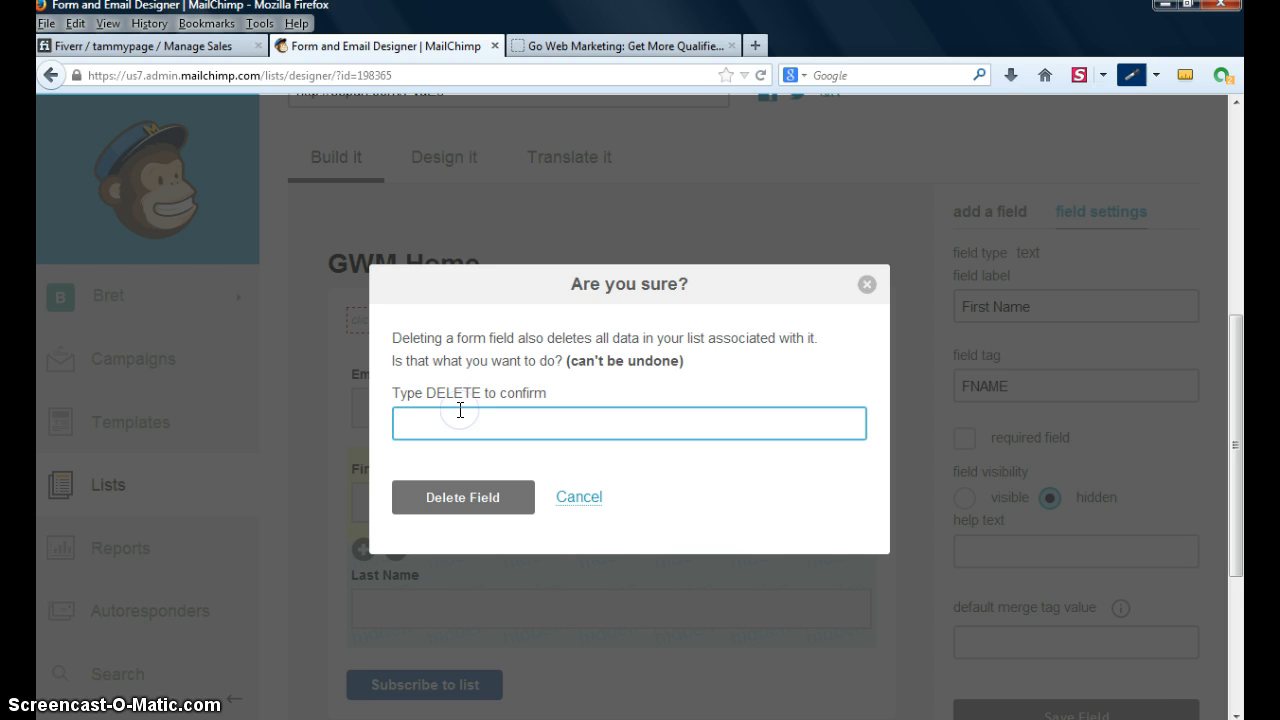
text(Delete)
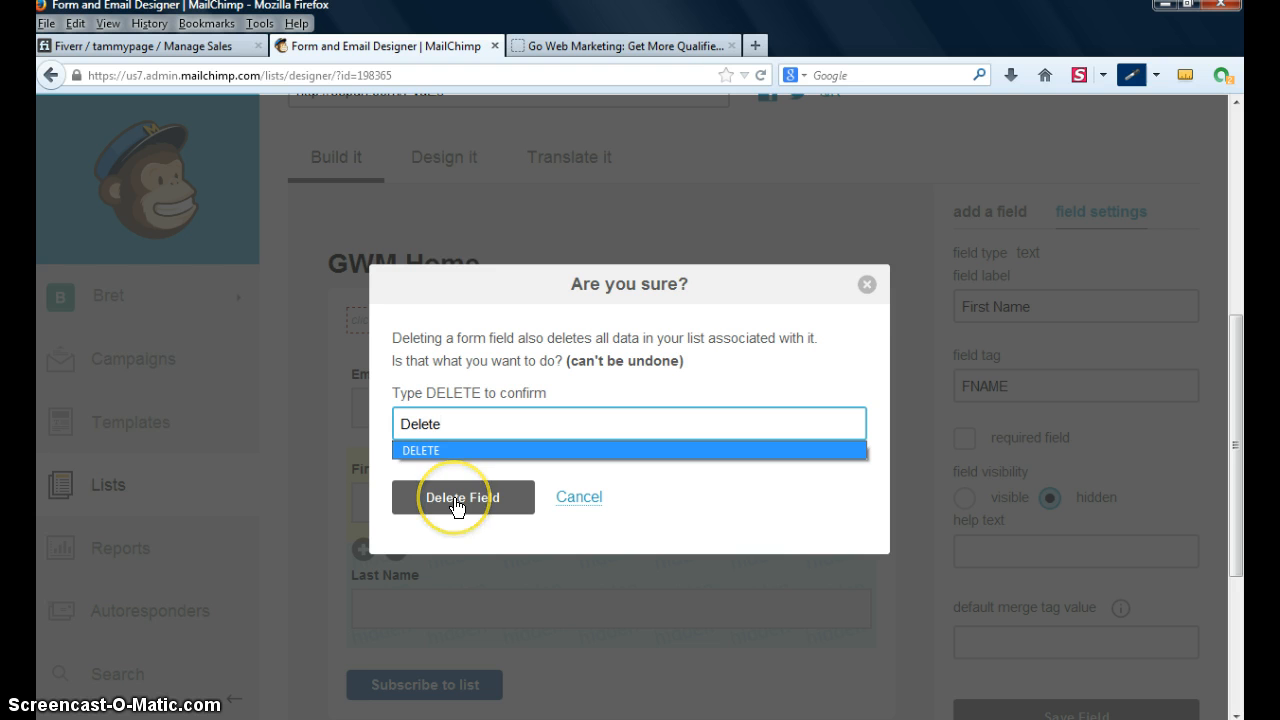
click(866, 286)
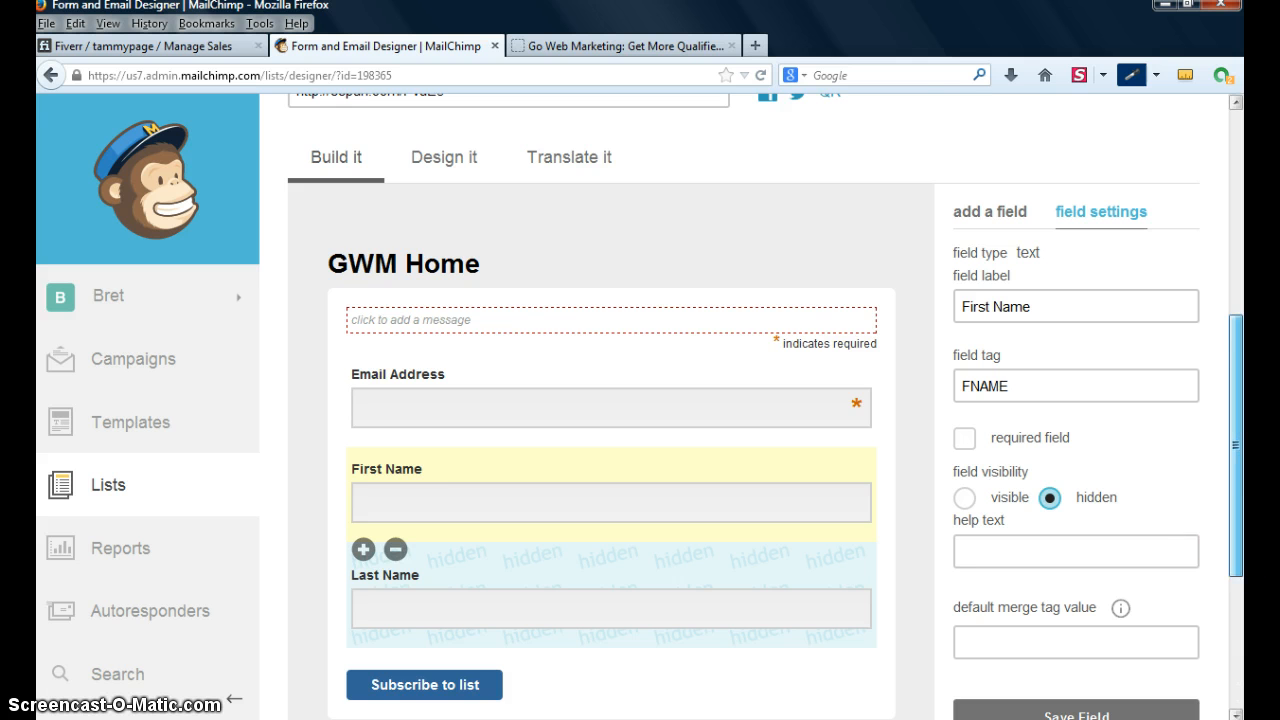
- Save the First Name field's settings and go back up to the signup form's URL
scroll(1110, 640, down, 5)
click(1065, 424)
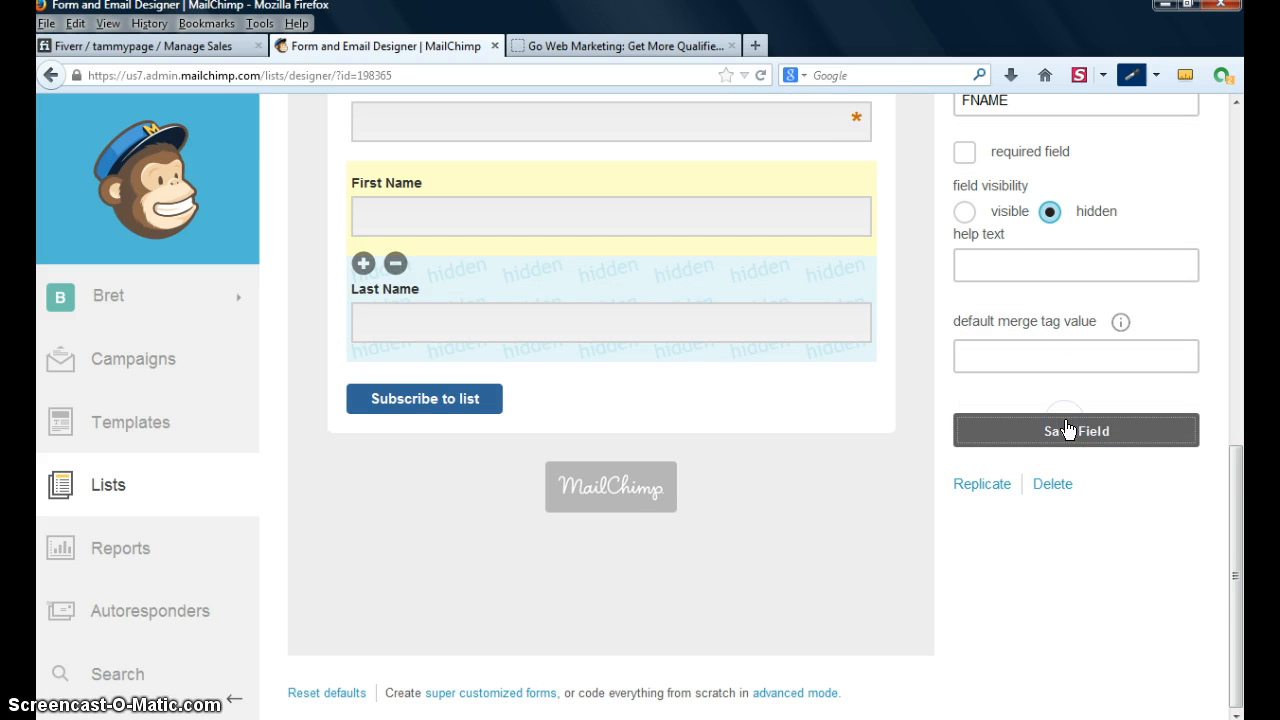
drag(1235, 627, 1242, 436)
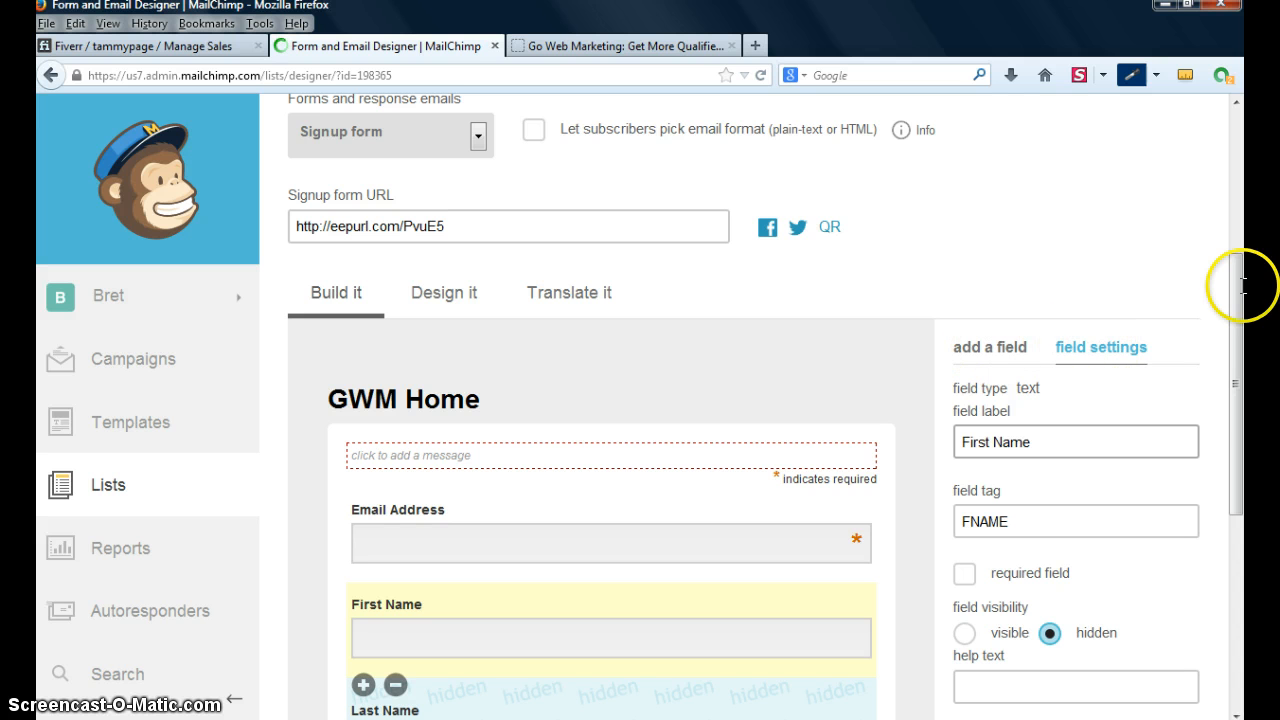
- Switch the GWM Home signup form from building its fields to its design options
drag(1240, 287, 1239, 428)
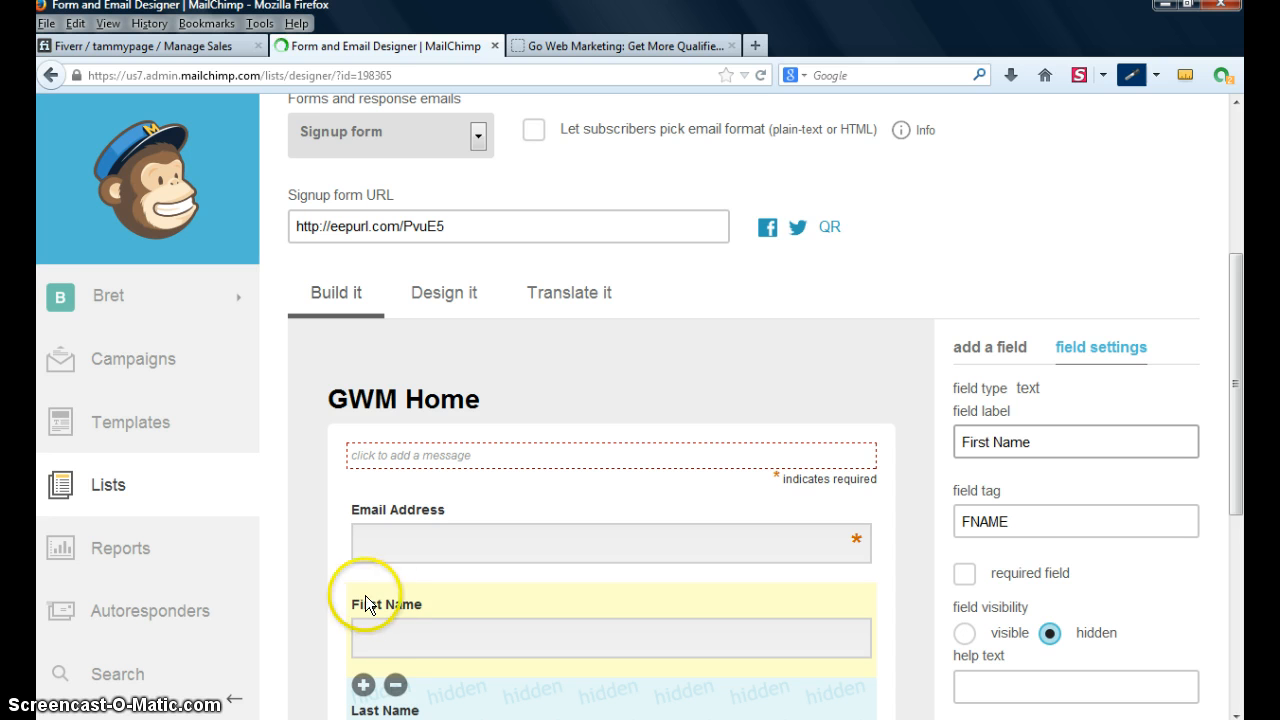
click(396, 685)
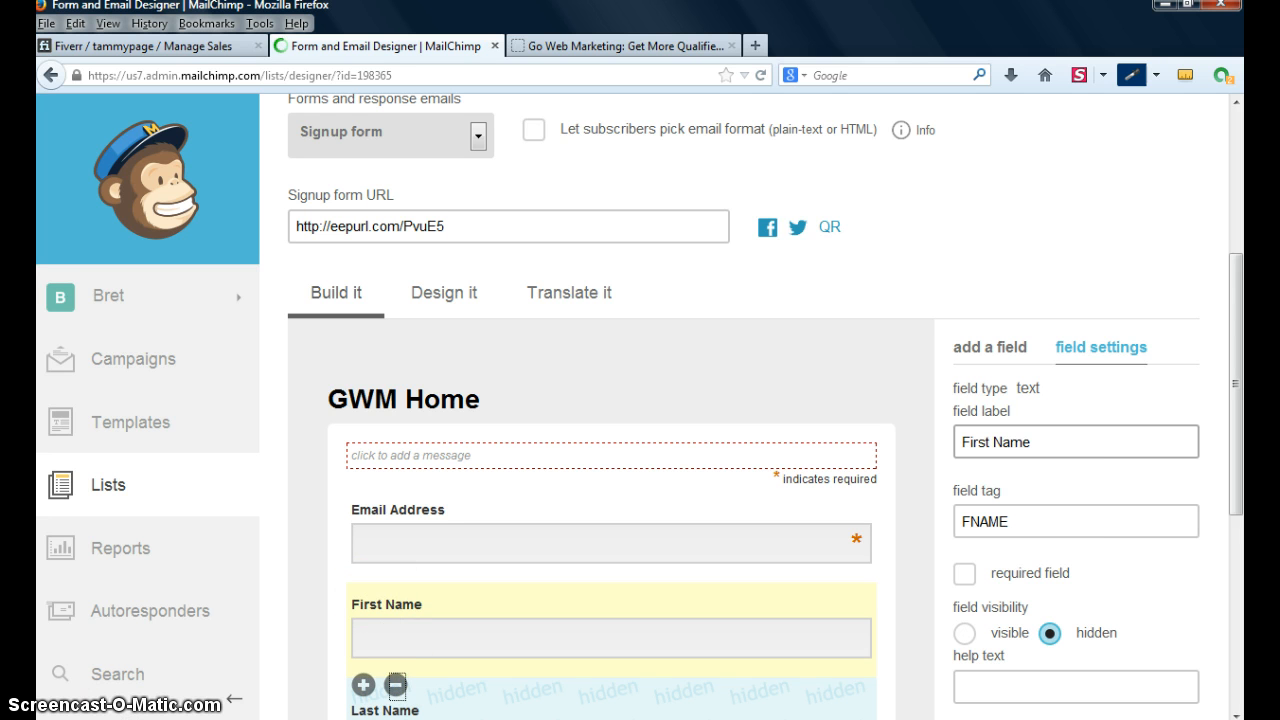
mouse_move(1234, 279)
mouse_down()
mouse_move(1237, 453)
mouse_move(1235, 255)
mouse_up()
click(434, 314)
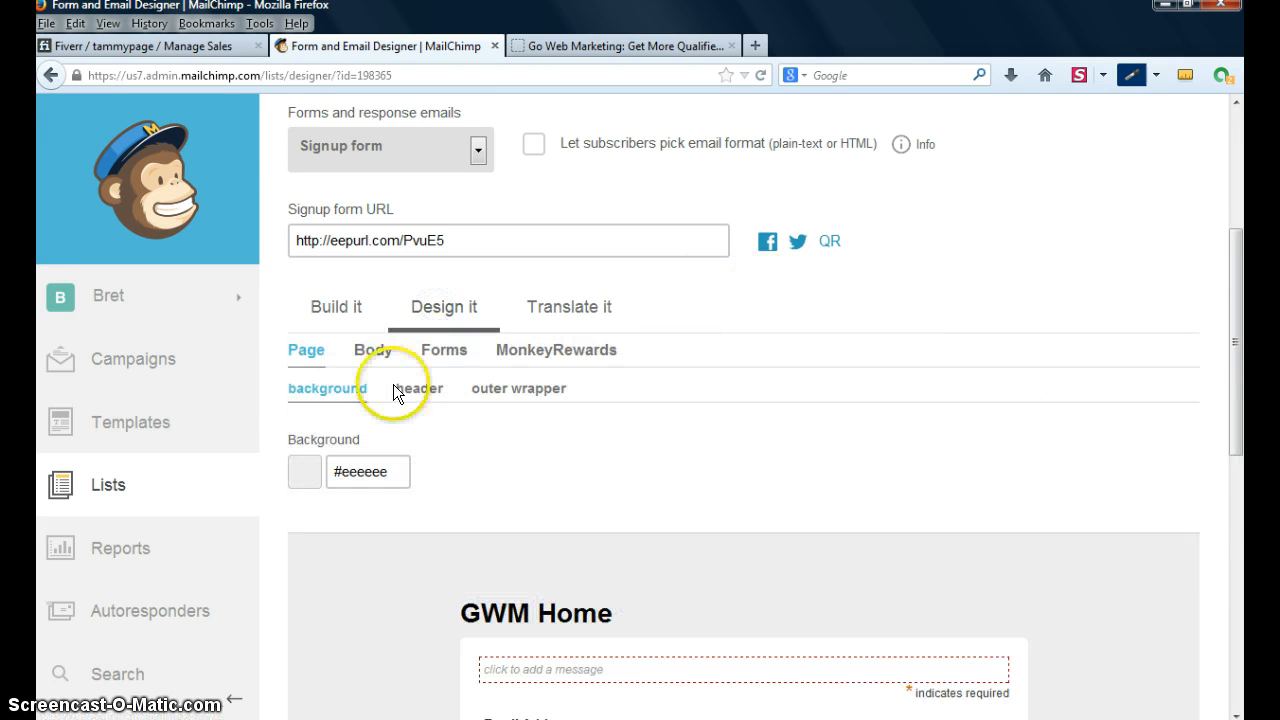
- Add the message "Subscribe to mailing list" above the Email Address field of the signup form, and save it
drag(1237, 288, 1237, 317)
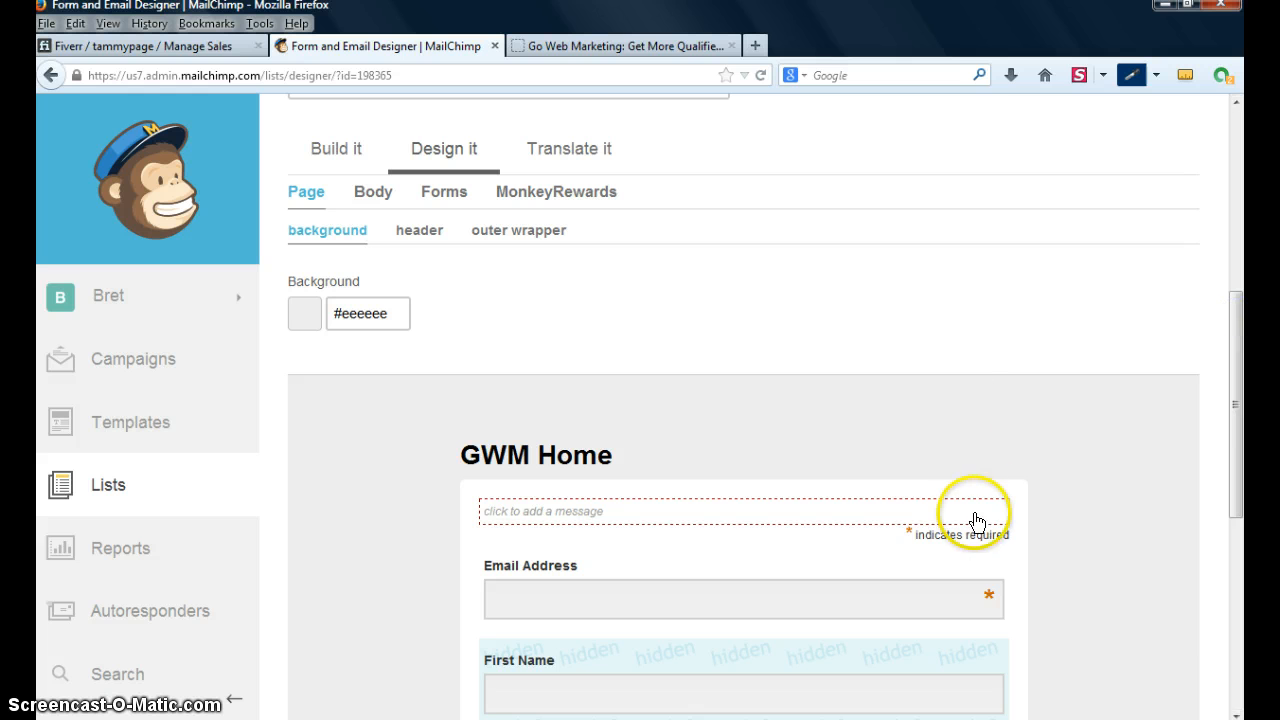
mouse_move(986, 516)
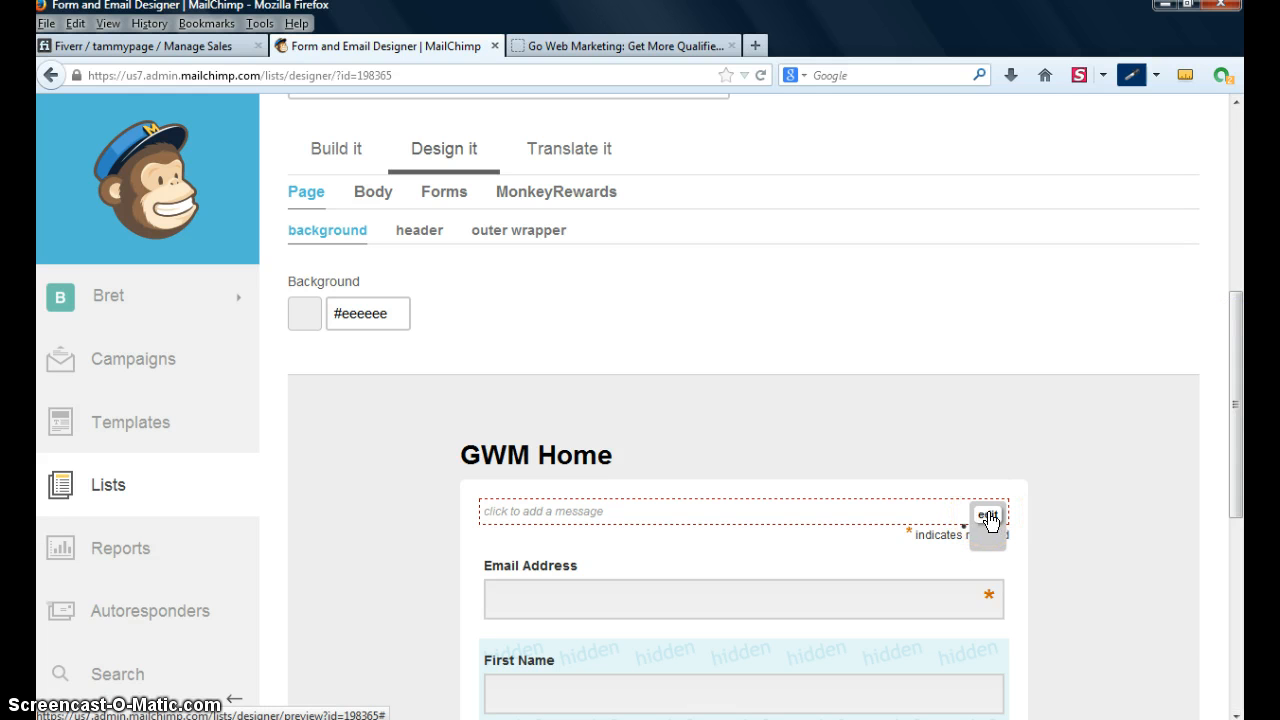
click(667, 513)
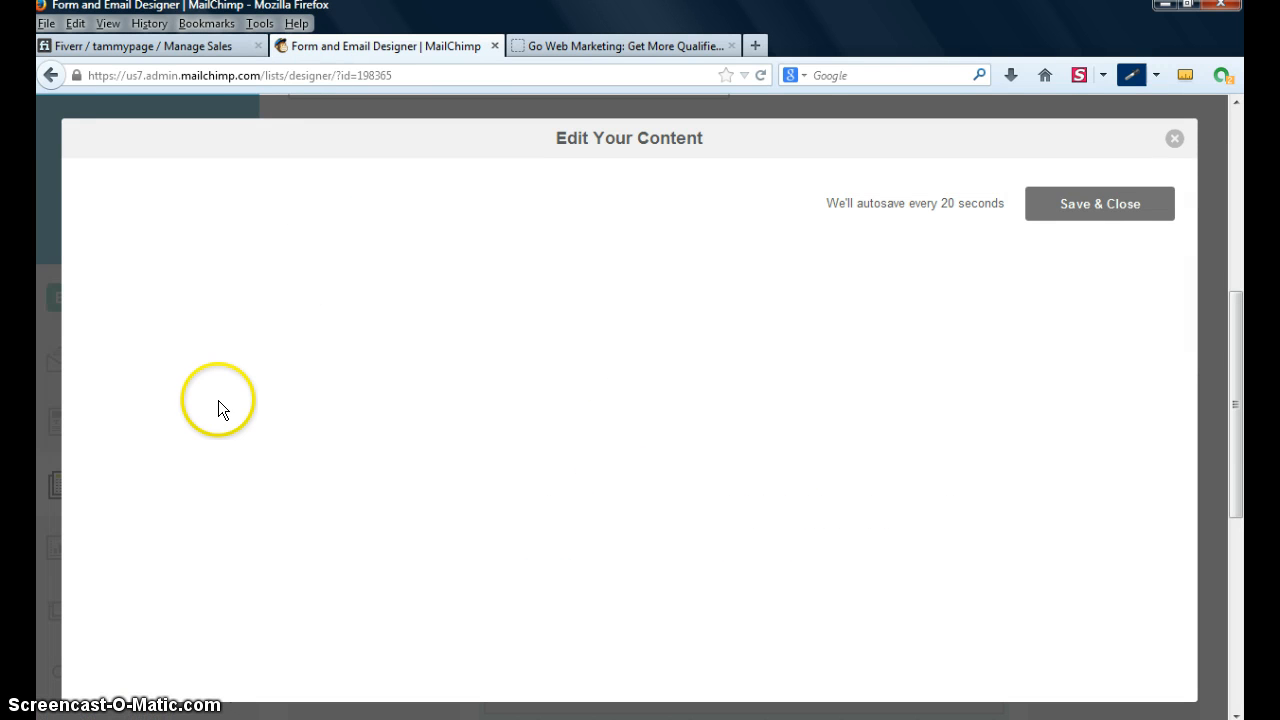
click(191, 294)
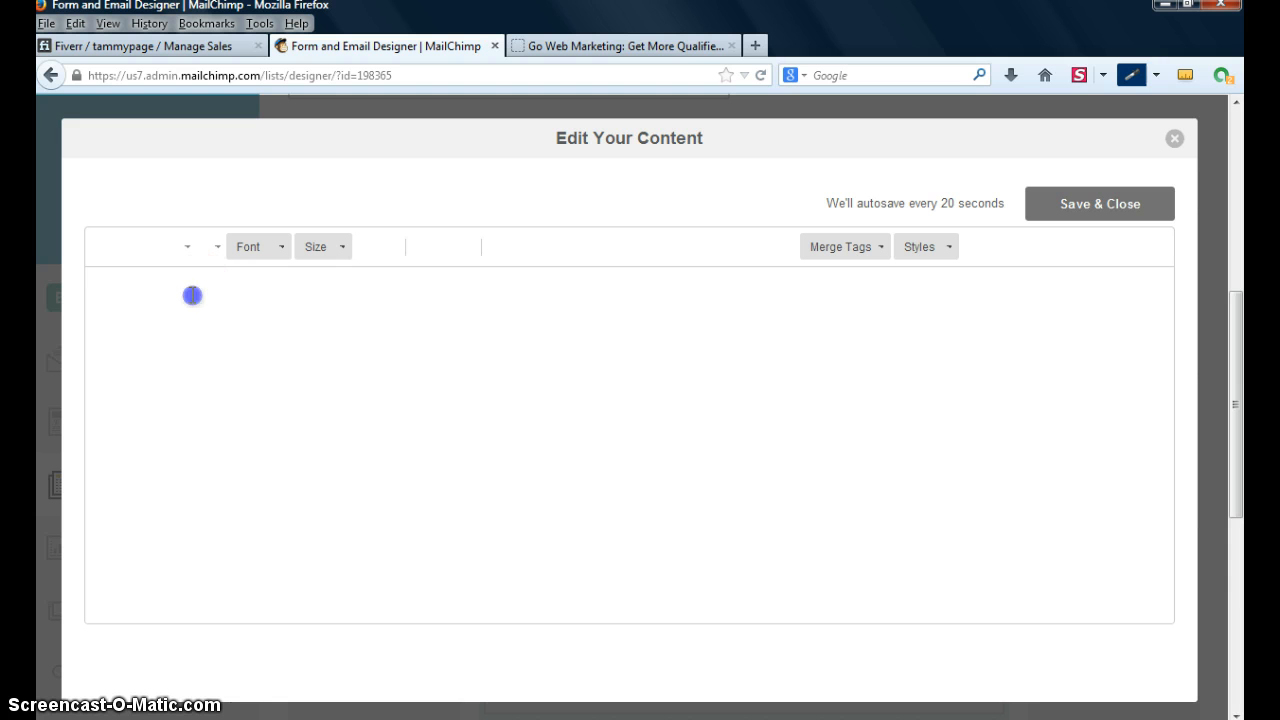
text(Su)
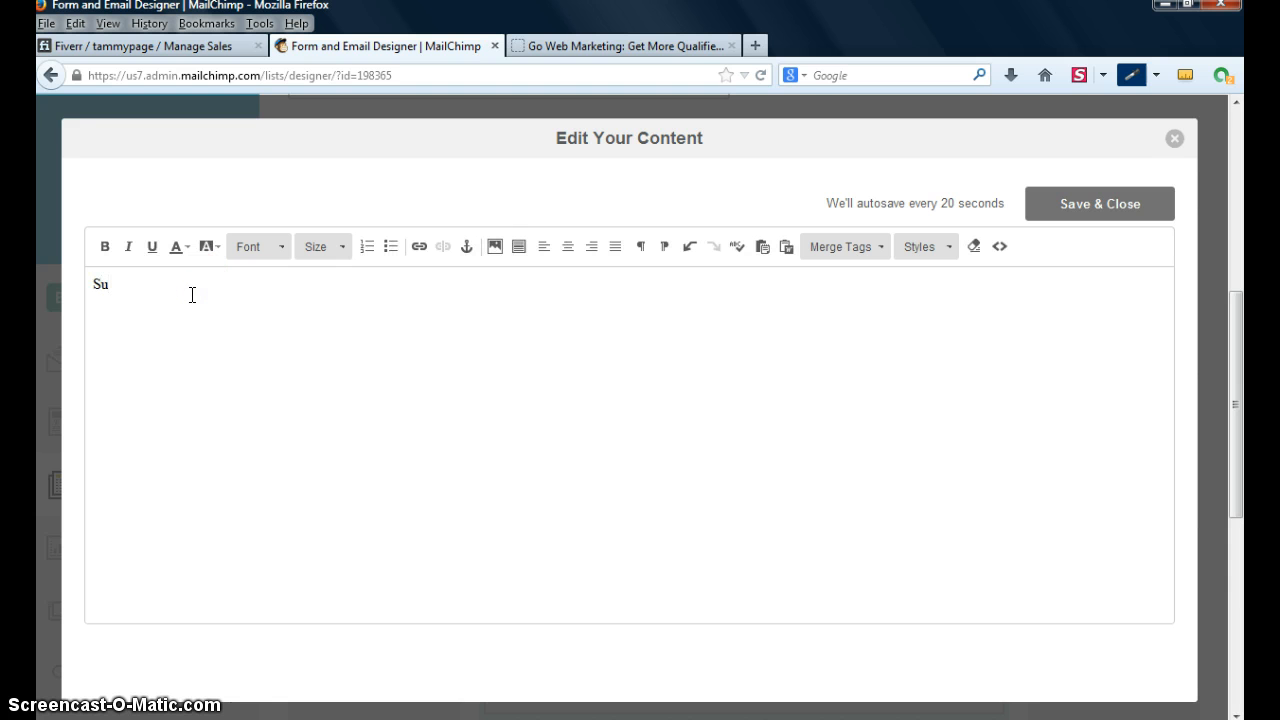
text(bscribe to mailing list)
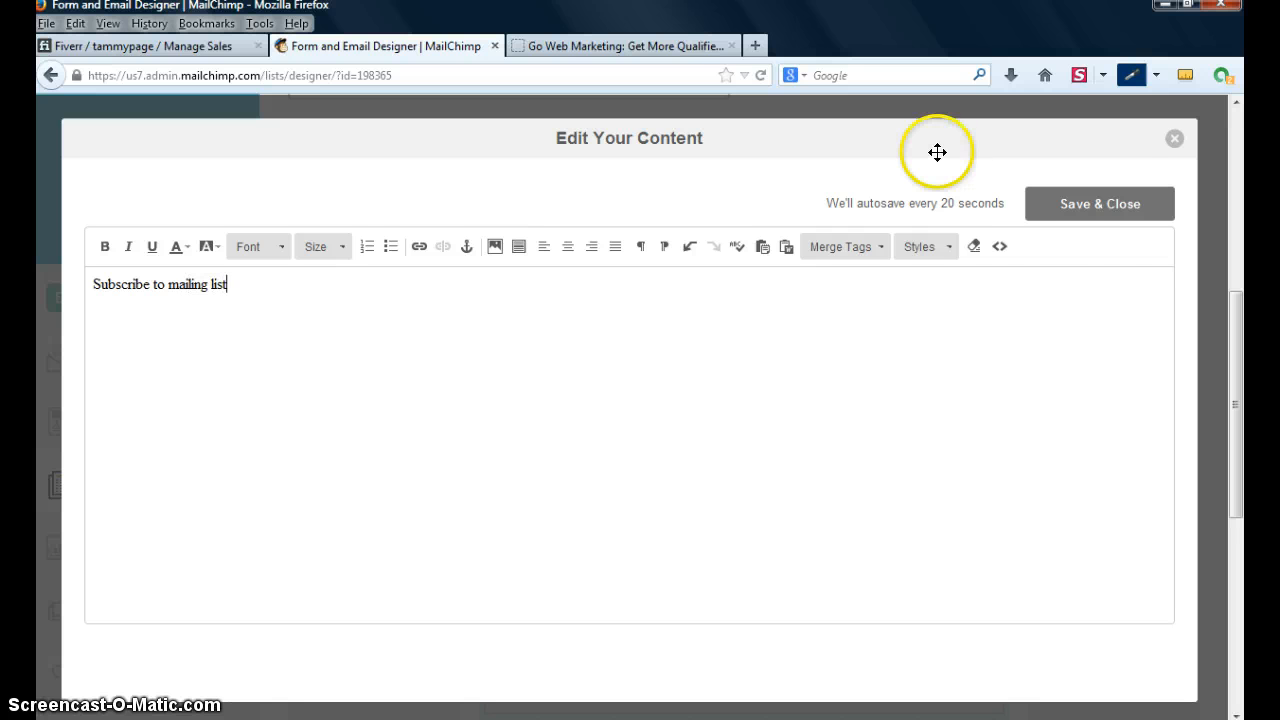
click(1074, 208)
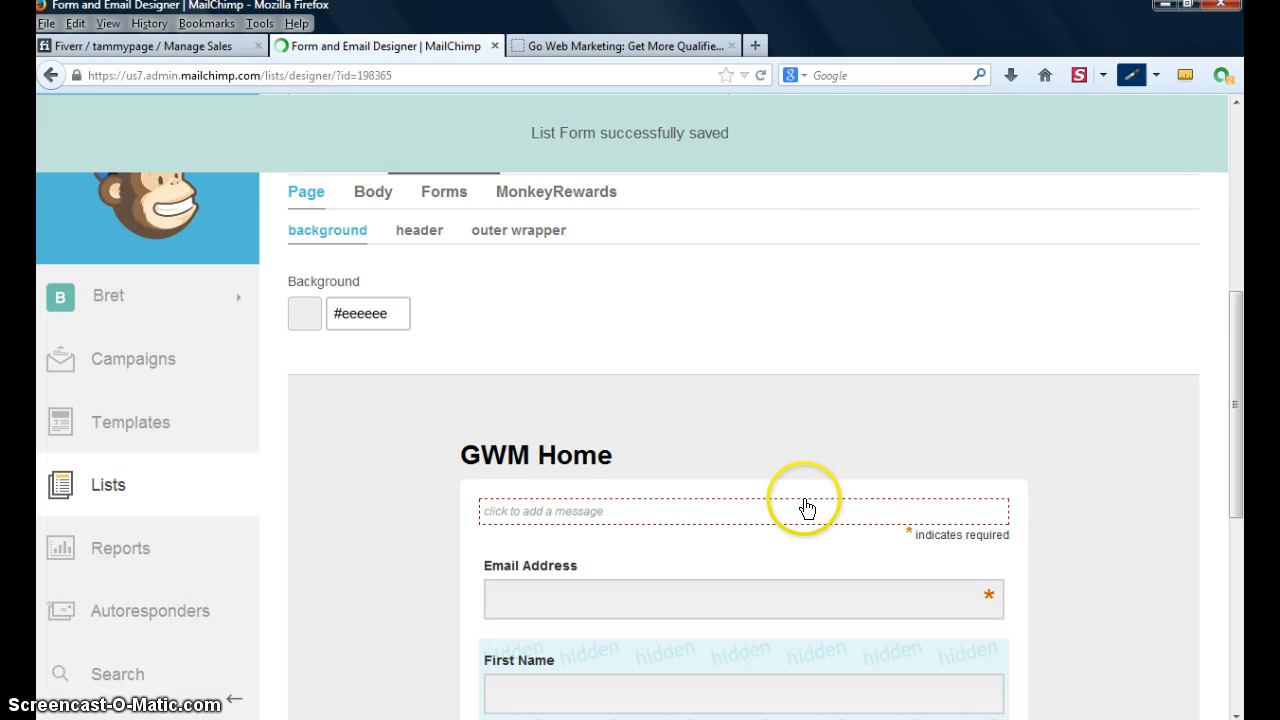
- Review the signup form's Body and Forms design settings, including the button colours, alongside the form preview
mouse_move(757, 517)
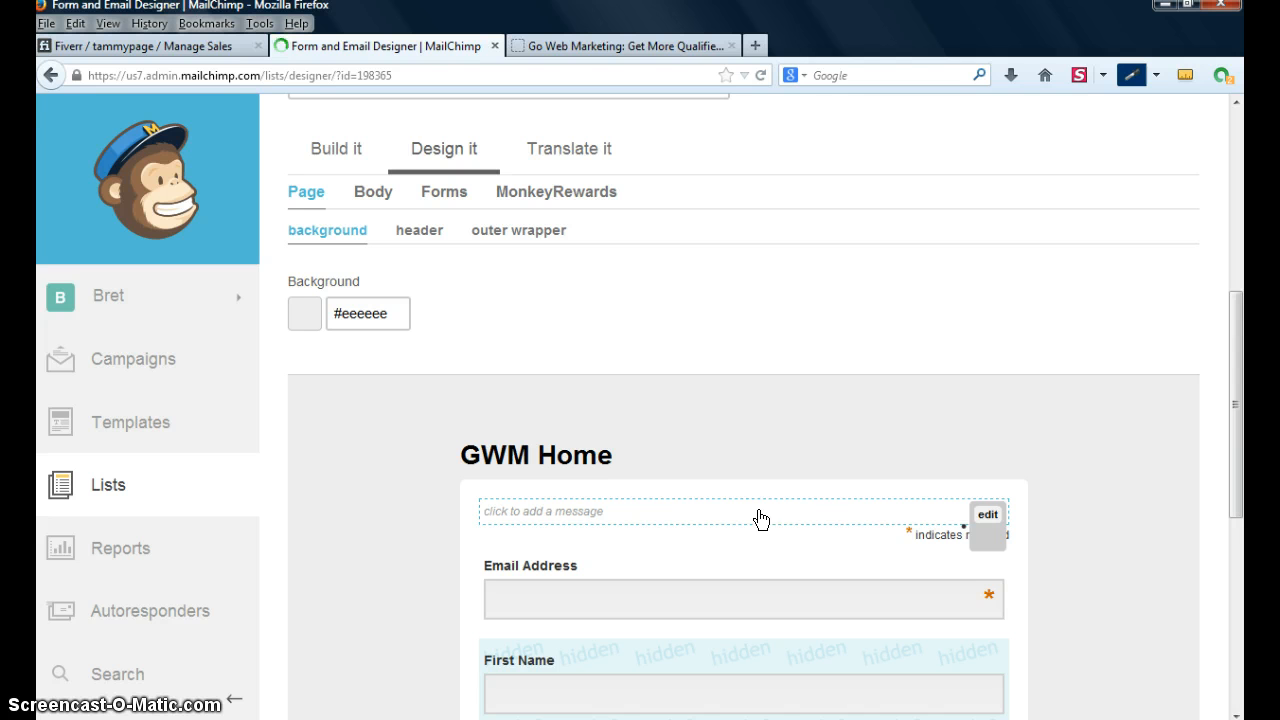
click(376, 195)
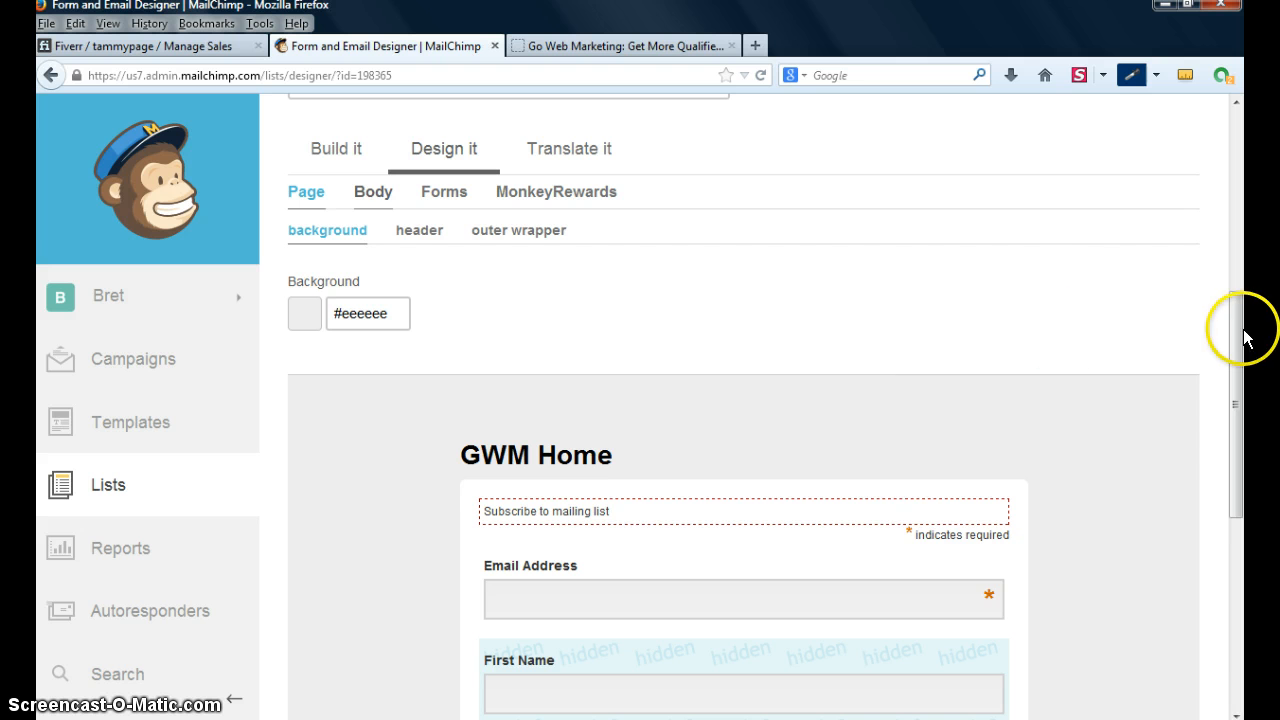
drag(1238, 330, 1227, 215)
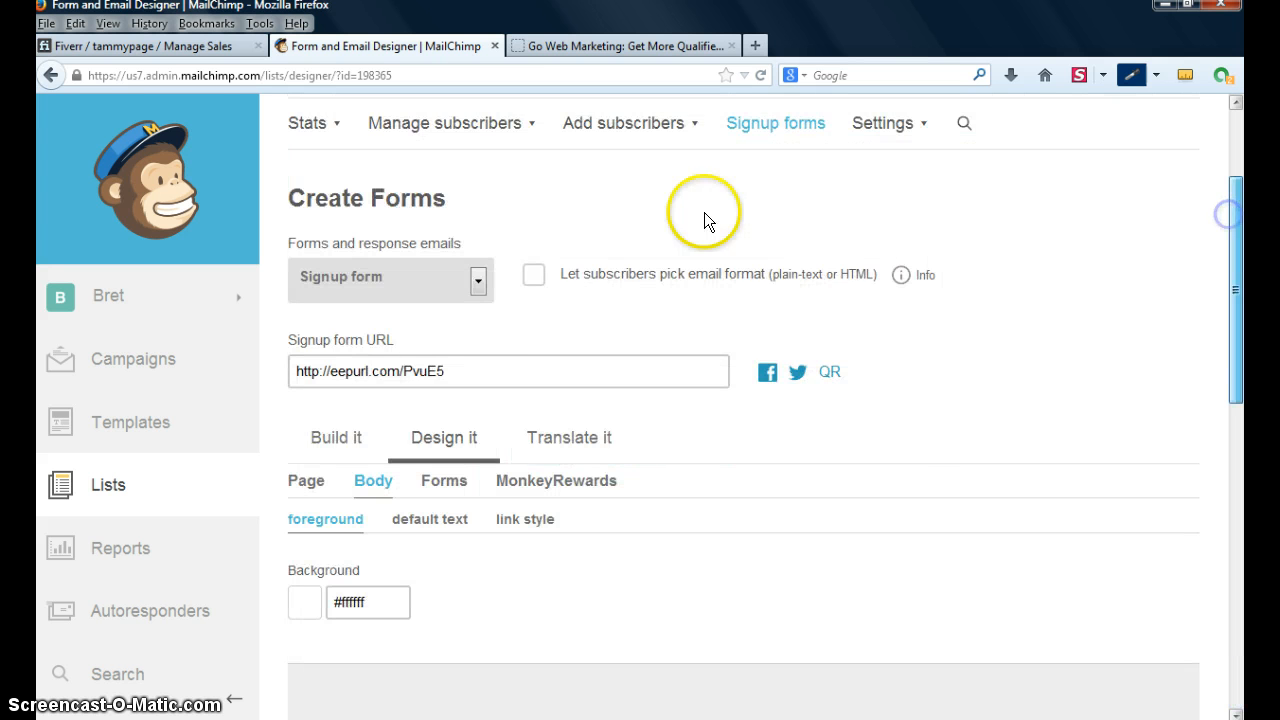
click(444, 484)
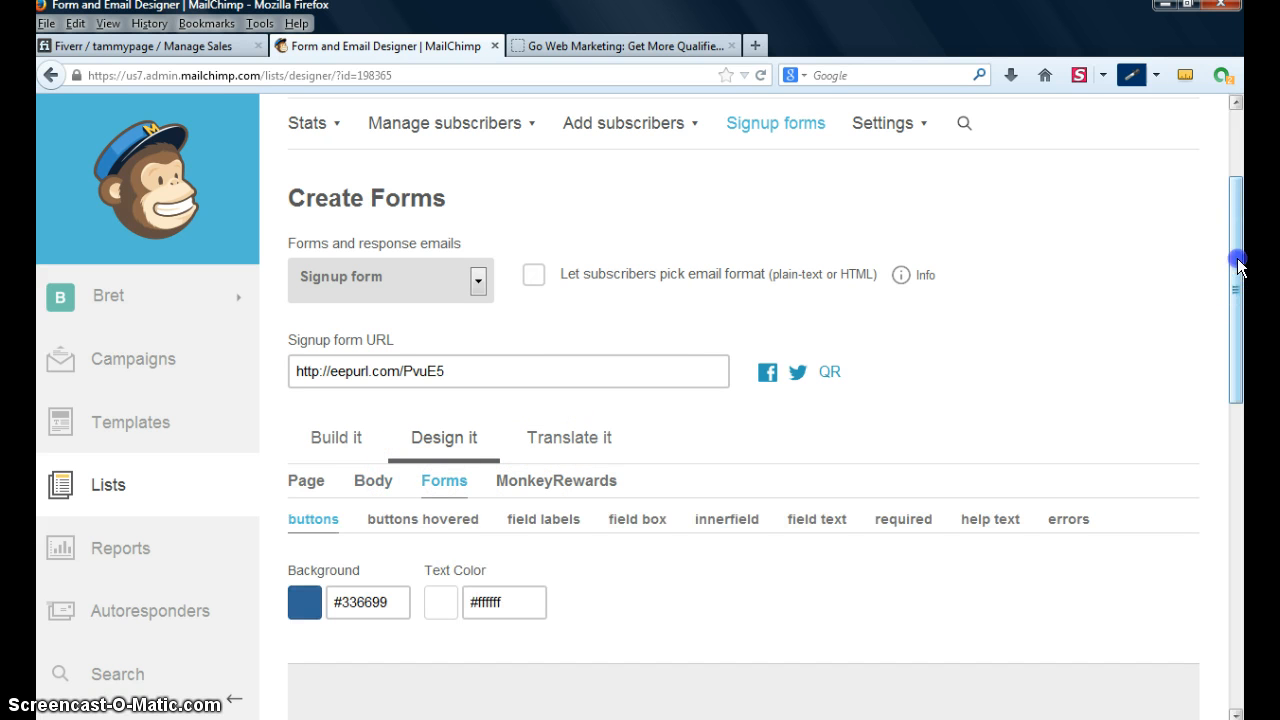
drag(1228, 428, 1233, 322)
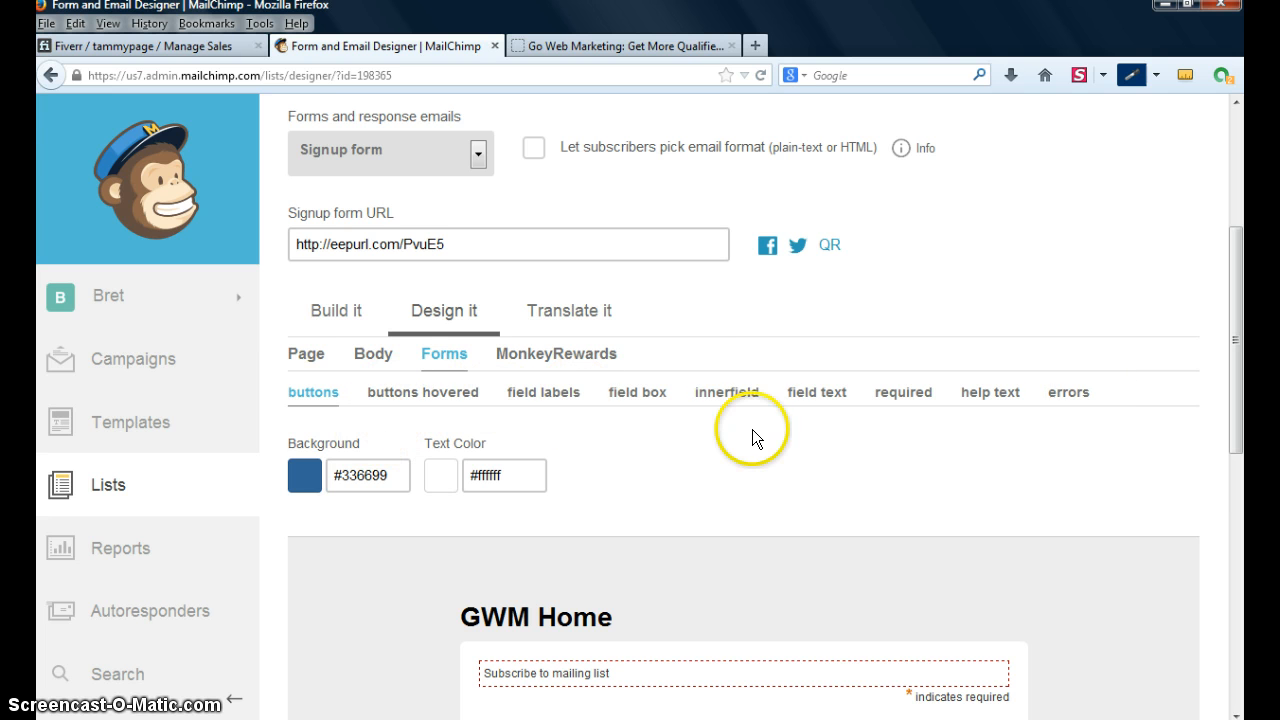
drag(1234, 343, 1222, 248)
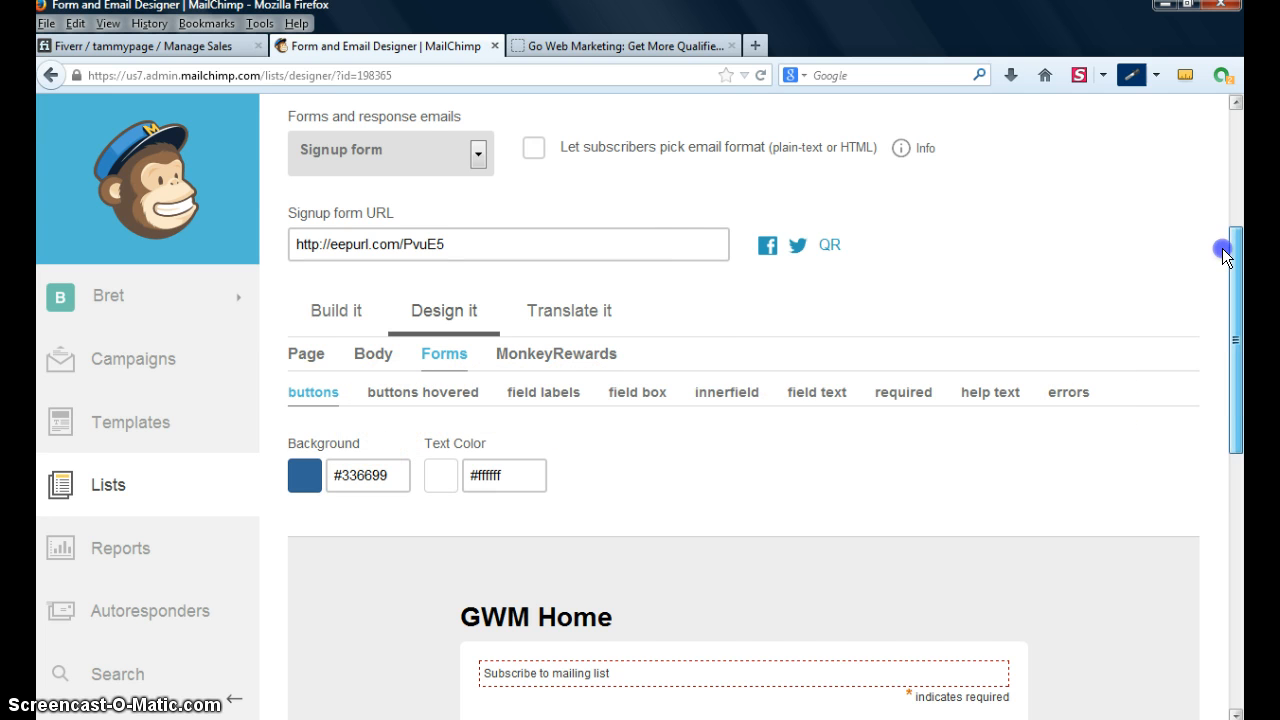
- Highlight the signup form's URL and look through the available forms and response emails without choosing another one
drag(447, 466, 284, 464)
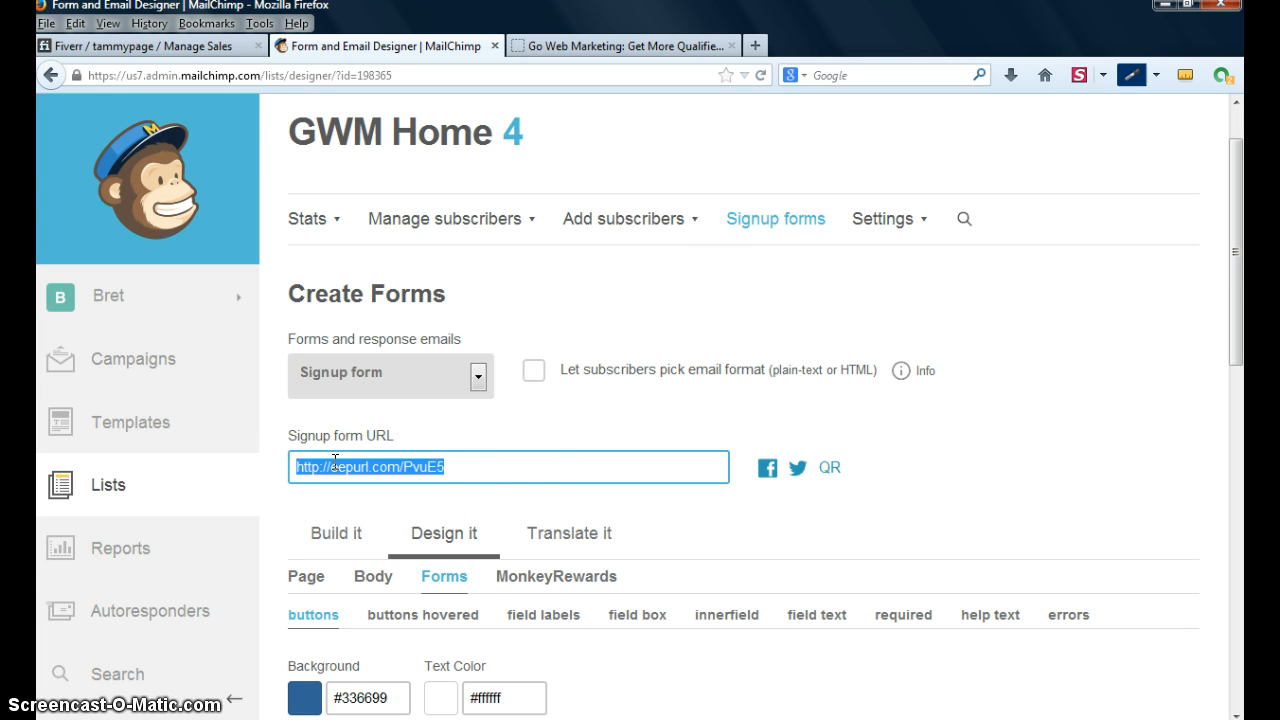
drag(466, 466, 338, 455)
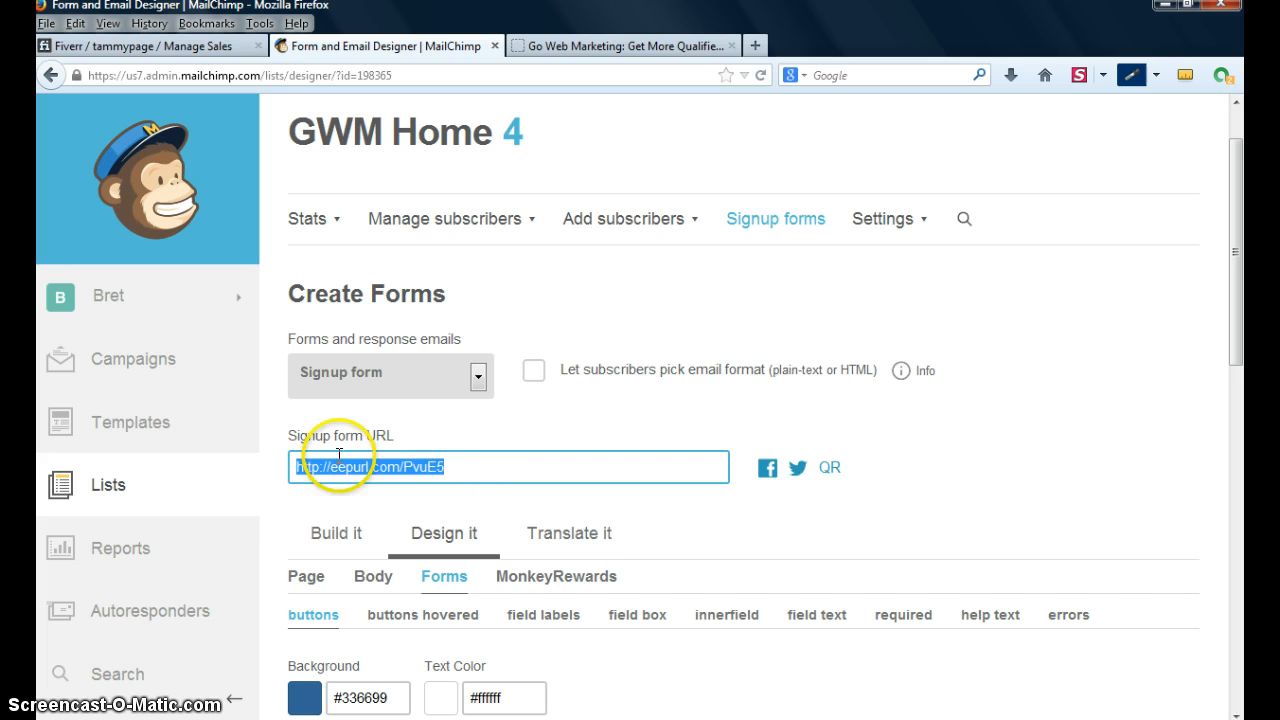
click(480, 376)
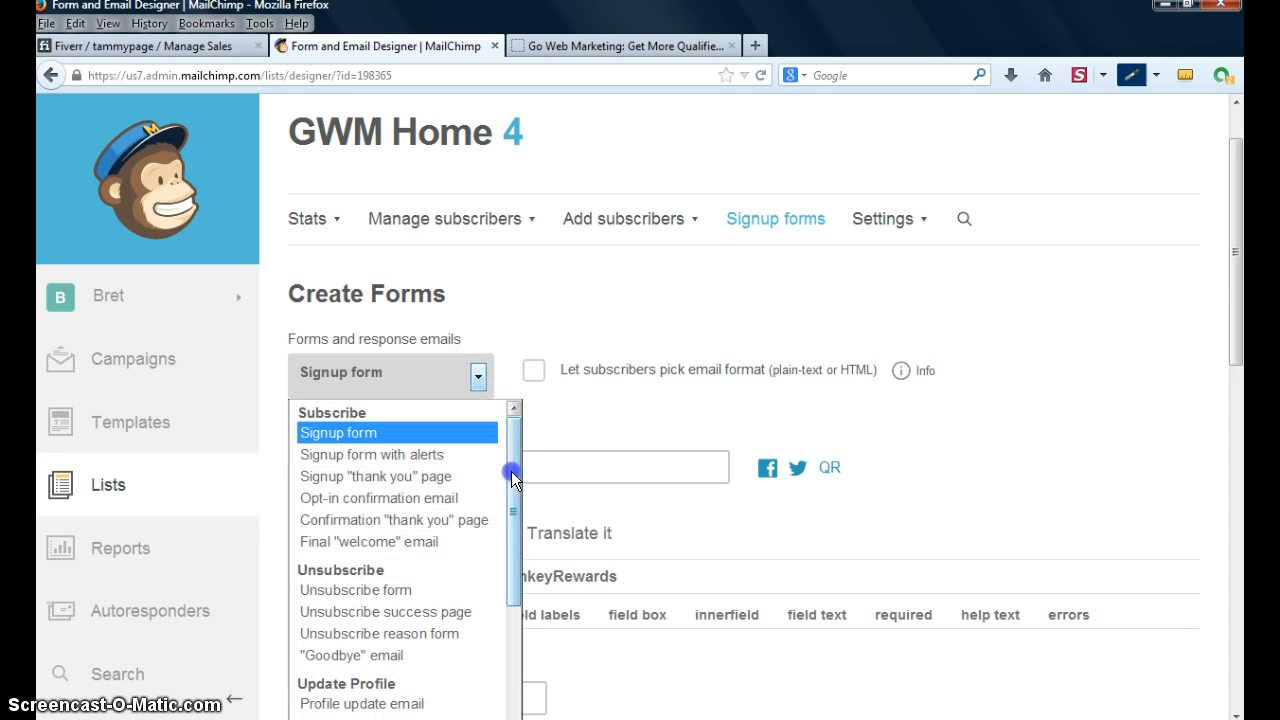
drag(511, 471, 508, 398)
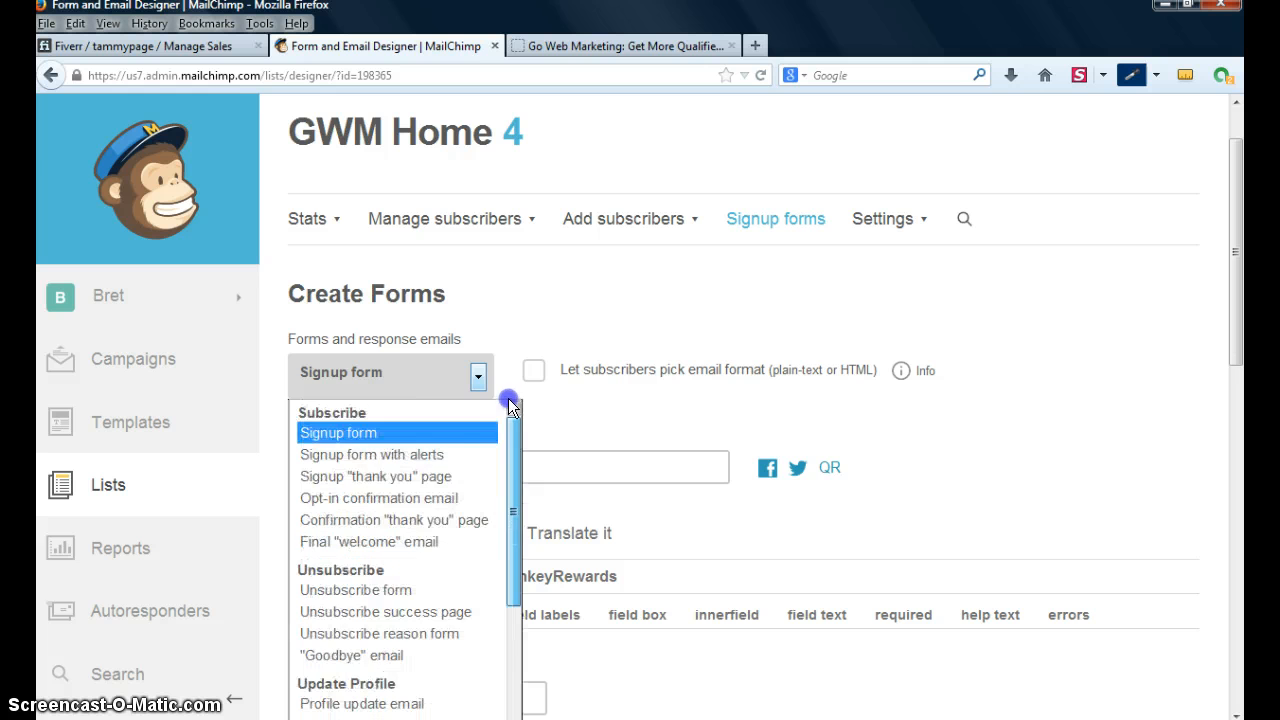
click(1047, 326)
drag(1232, 284, 1232, 258)
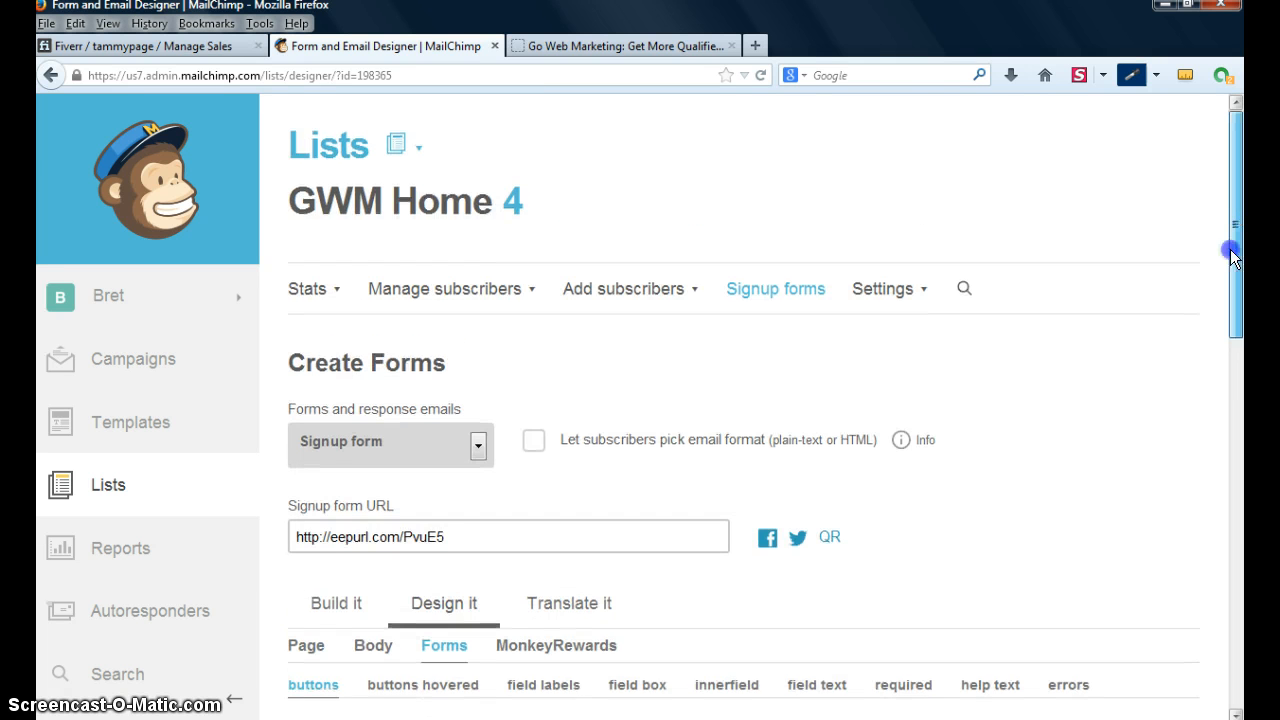
click(1234, 370)
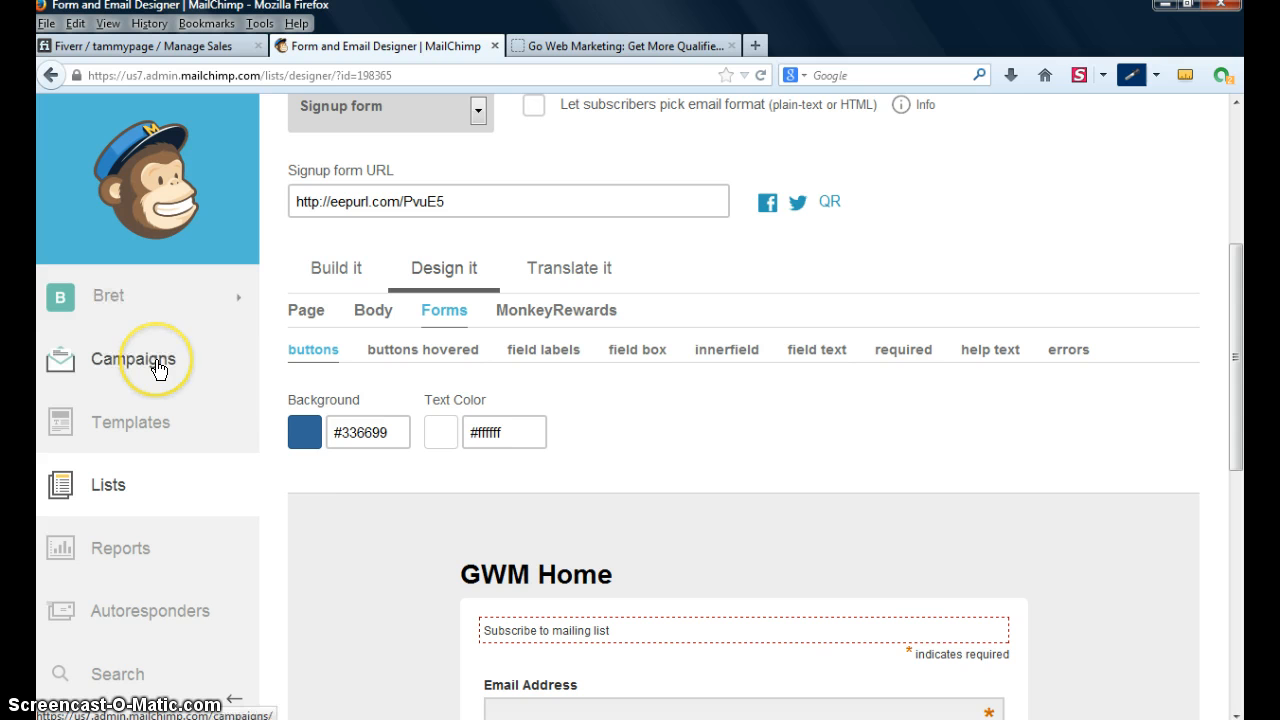
- Go to Campaigns and start creating a new campaign
click(126, 371)
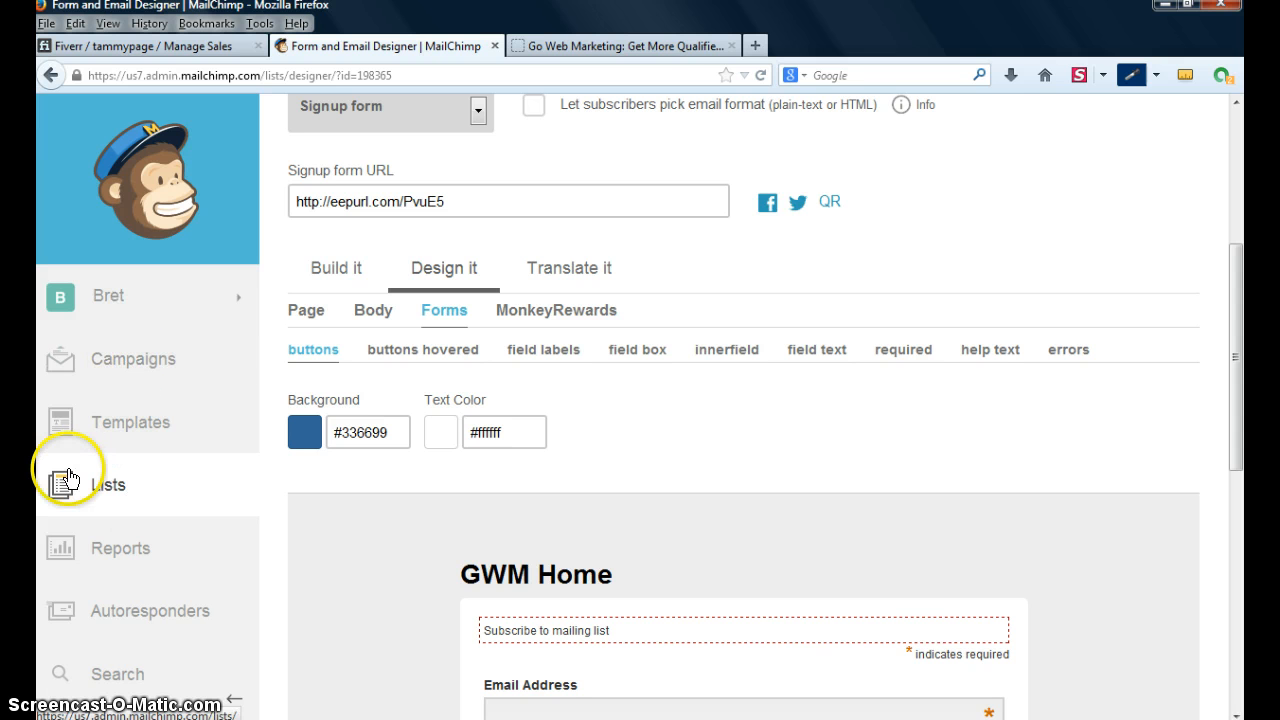
click(116, 371)
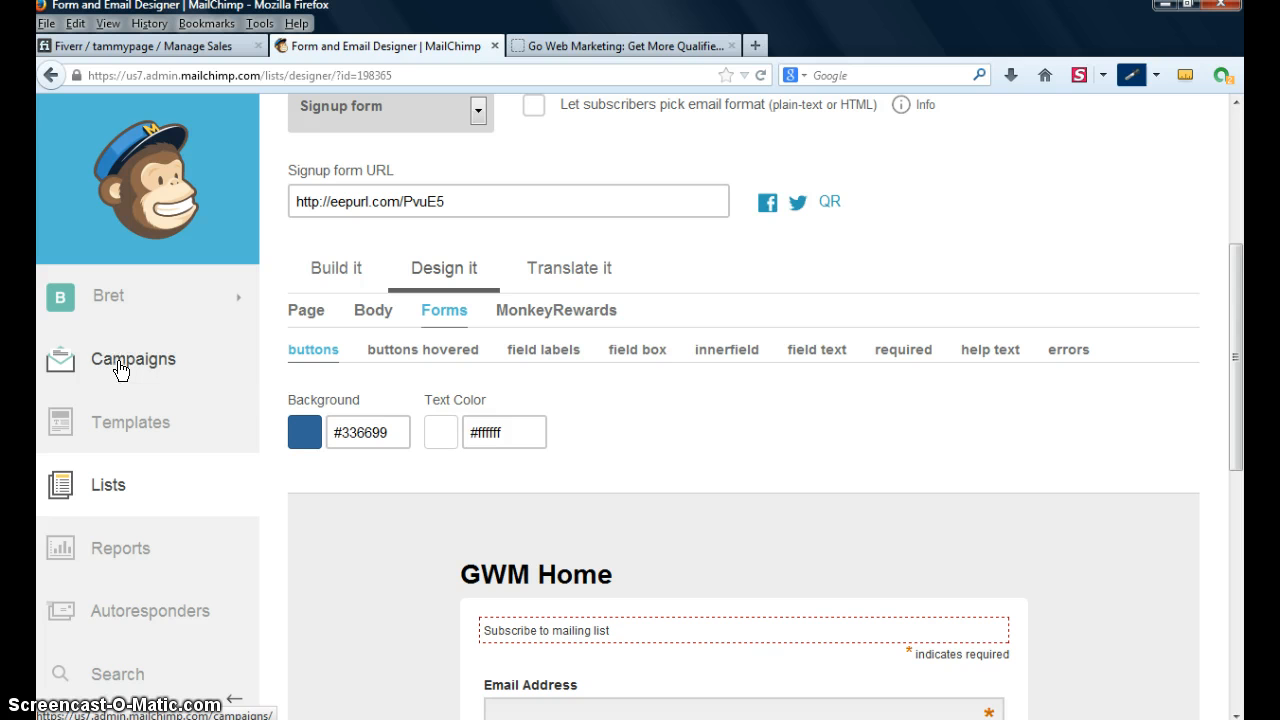
click(118, 371)
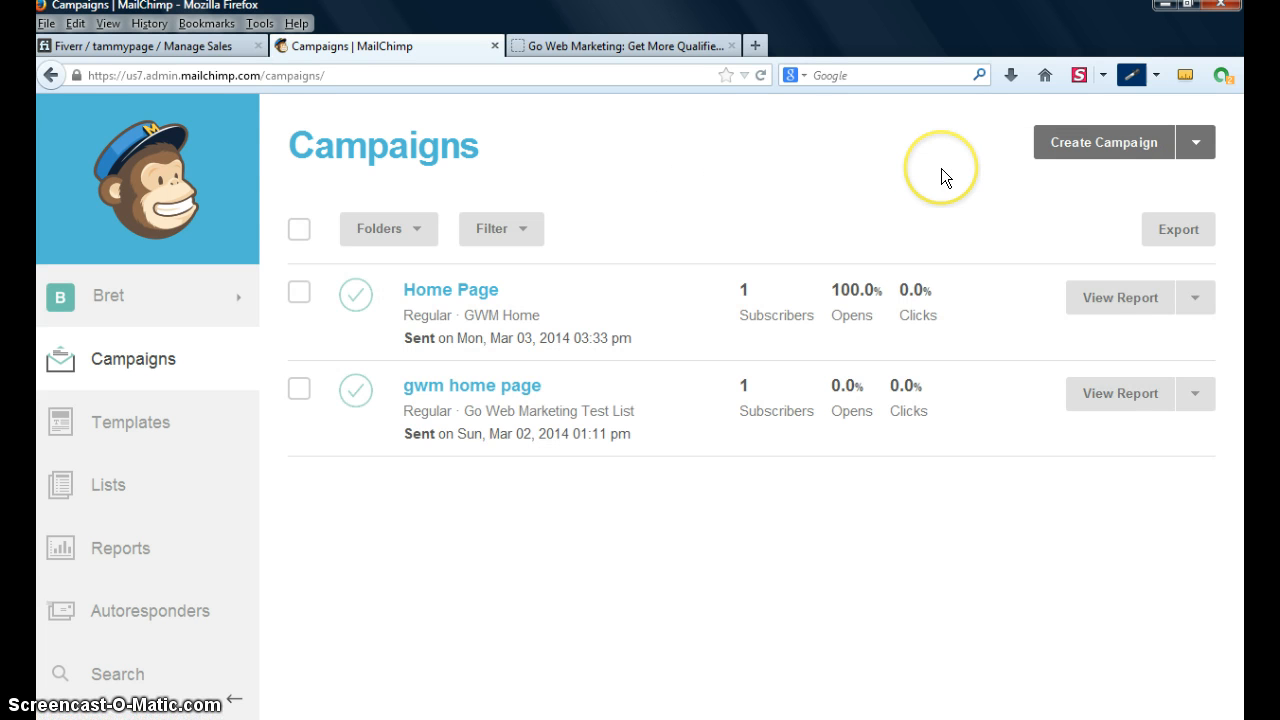
click(1076, 142)
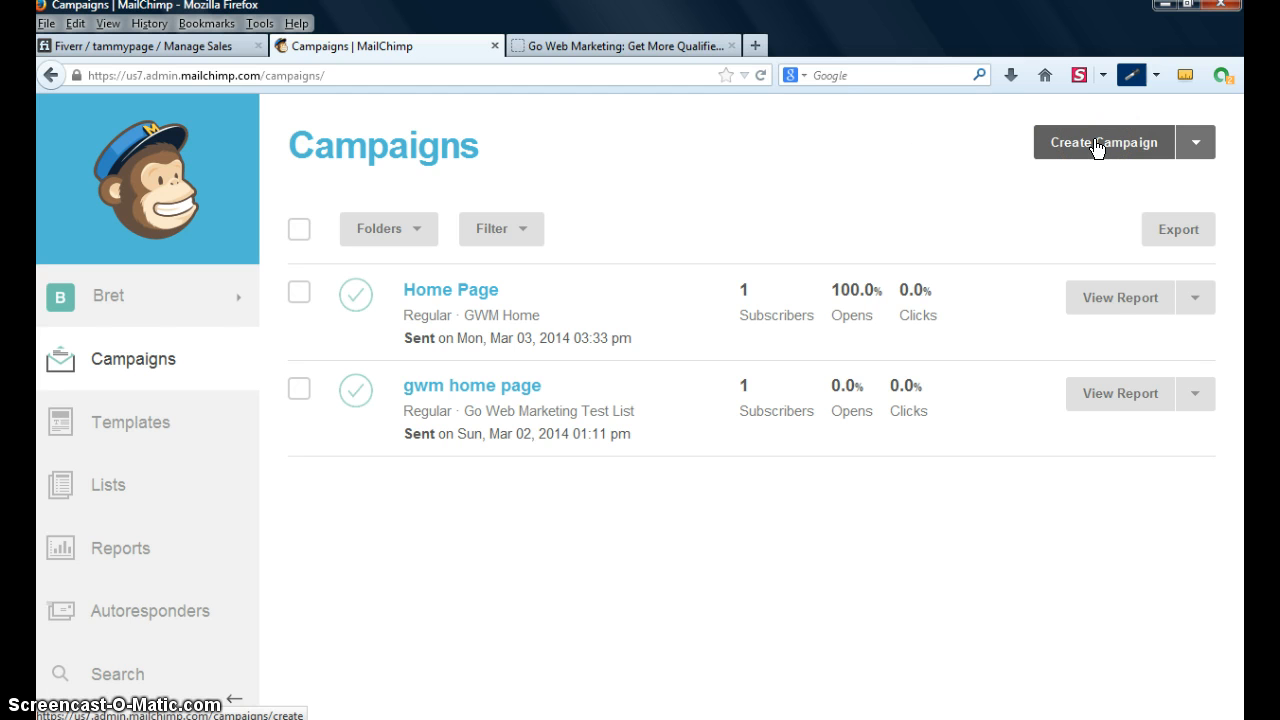
click(1097, 145)
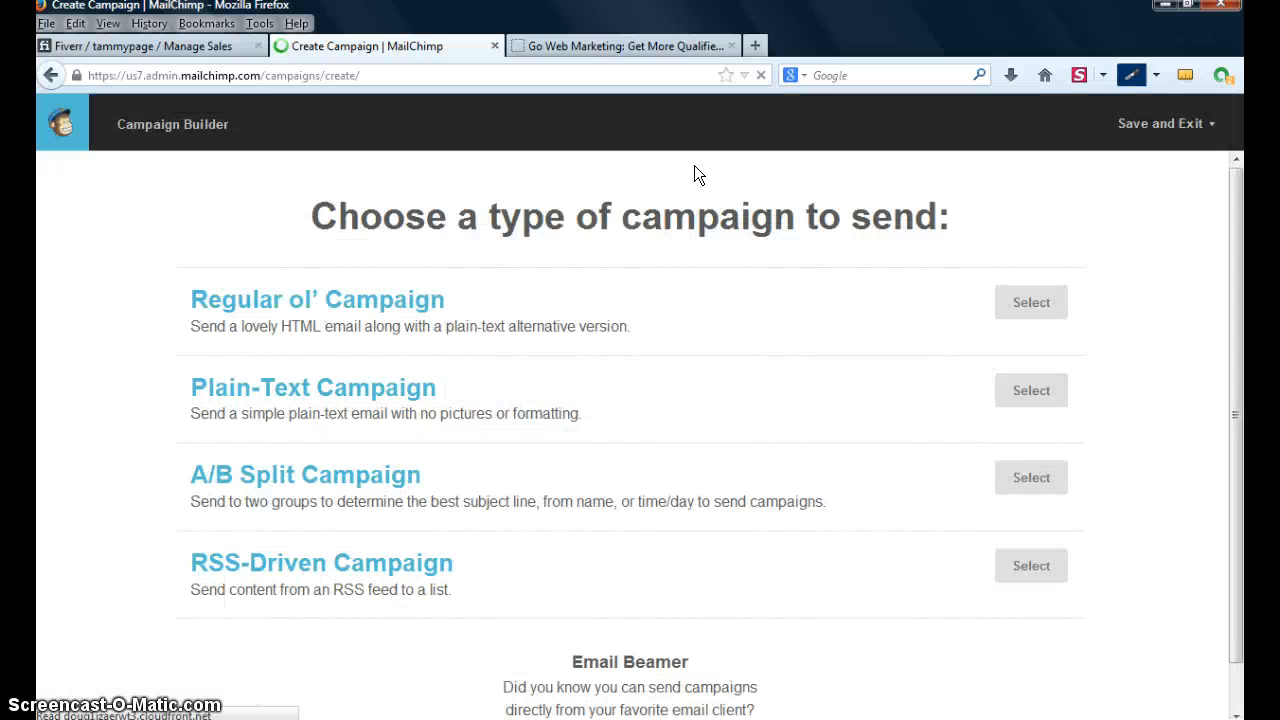
- Choose a Regular ol' Campaign sent to the entire GWM Home list, and continue to the campaign setup
click(1034, 312)
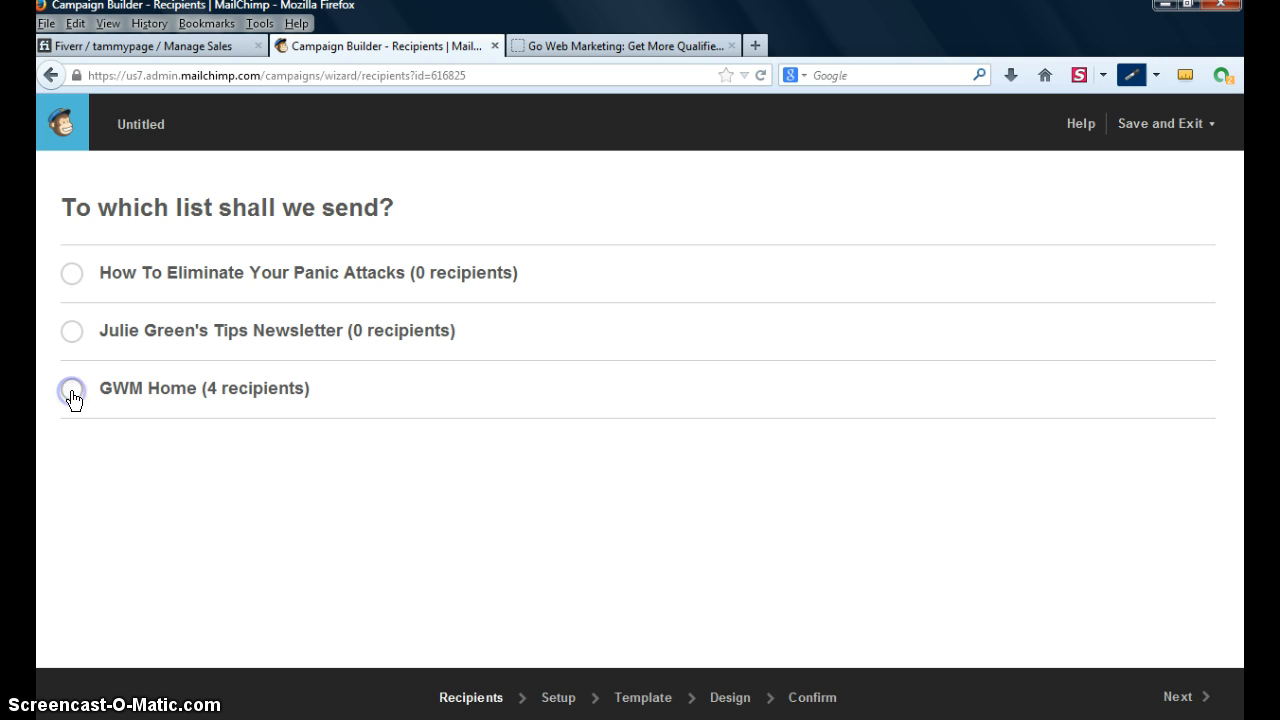
click(220, 396)
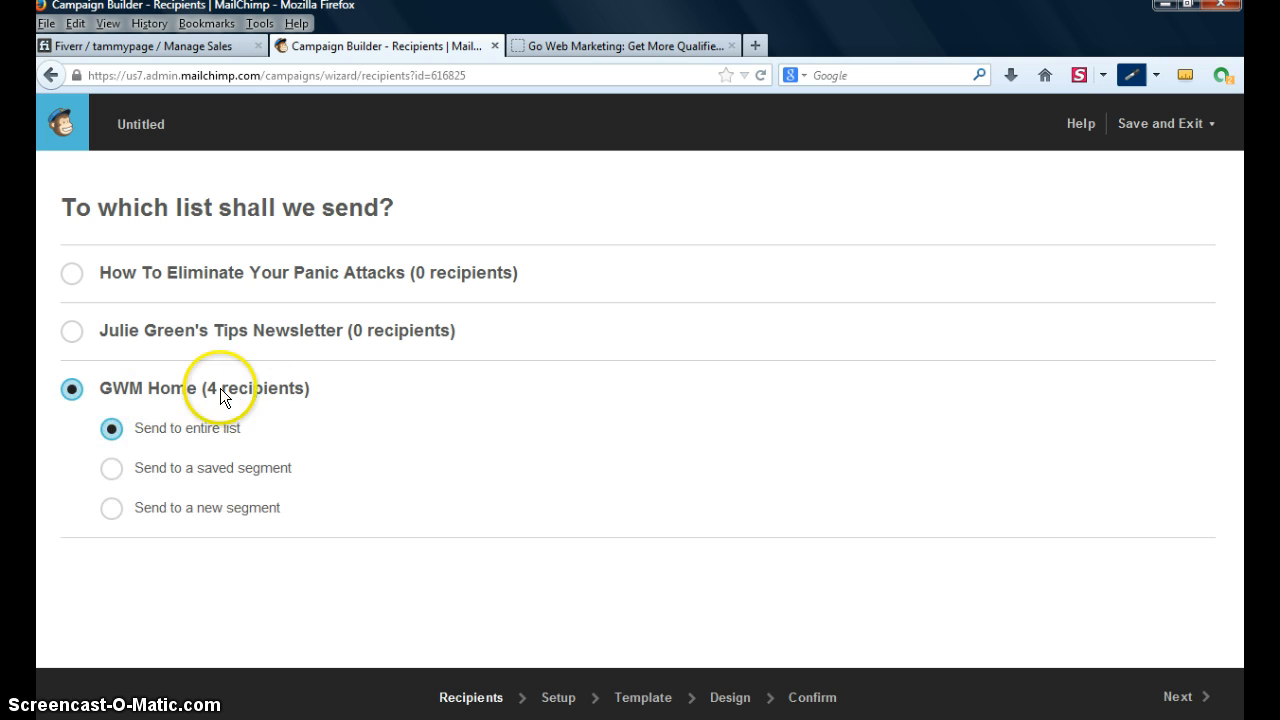
click(1179, 699)
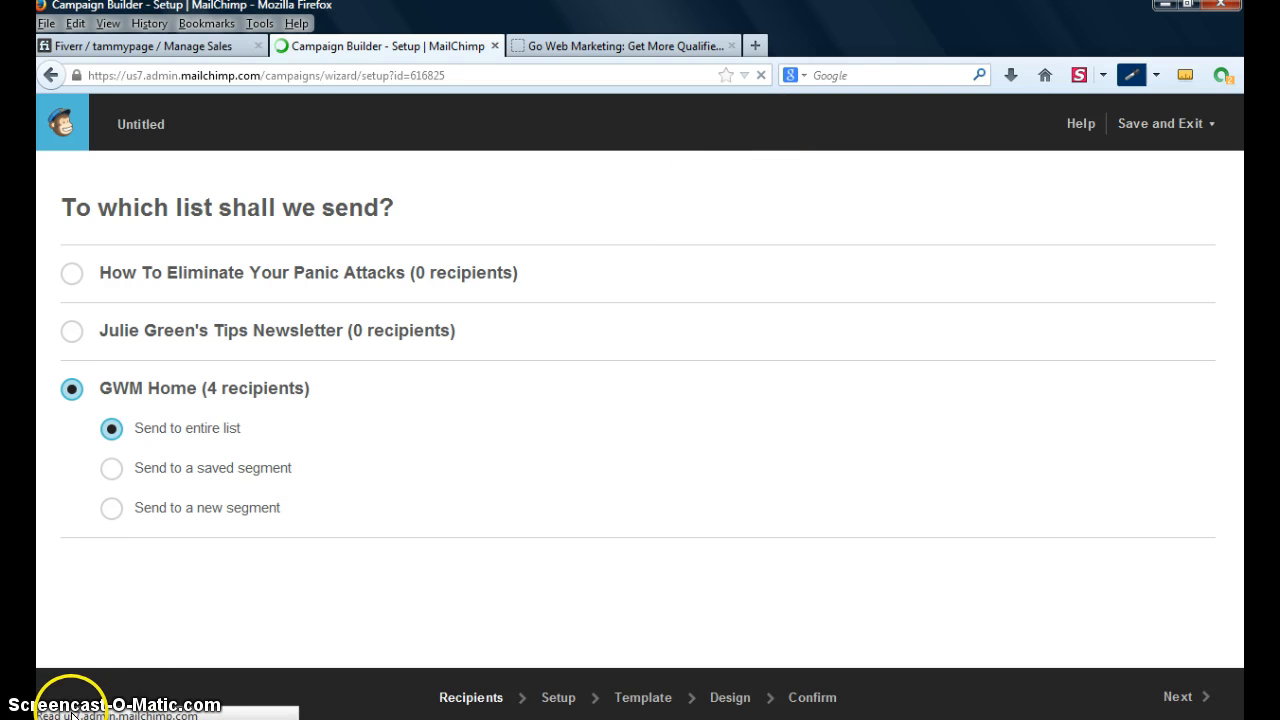
- Name the campaign with the previously used "from Fiverr" title, keep the subject Information You Requested, and continue to template selection
click(320, 309)
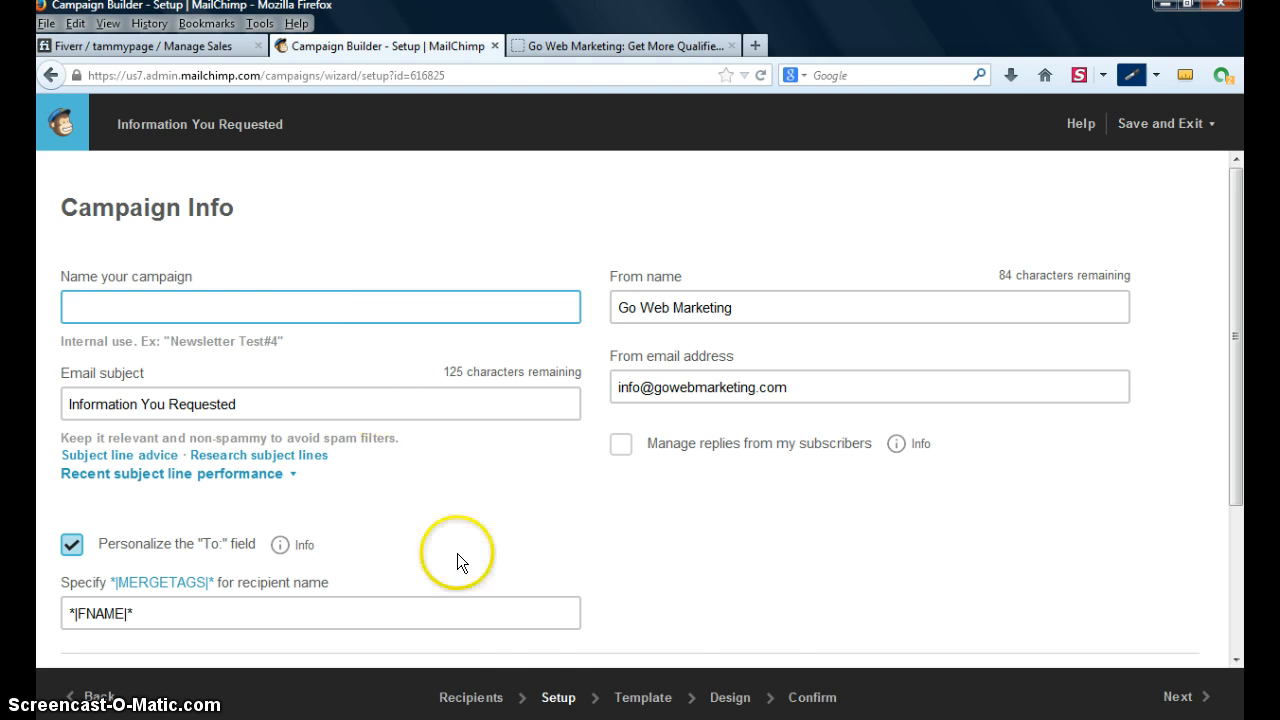
click(528, 694)
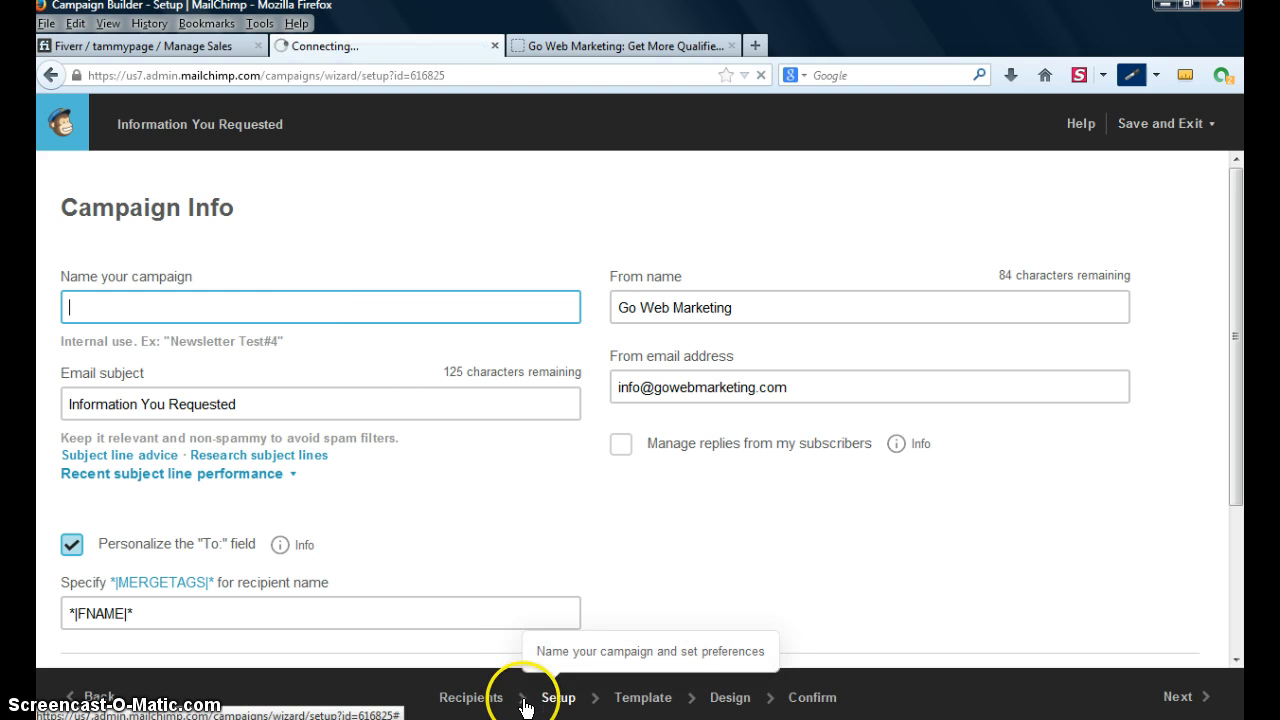
click(145, 305)
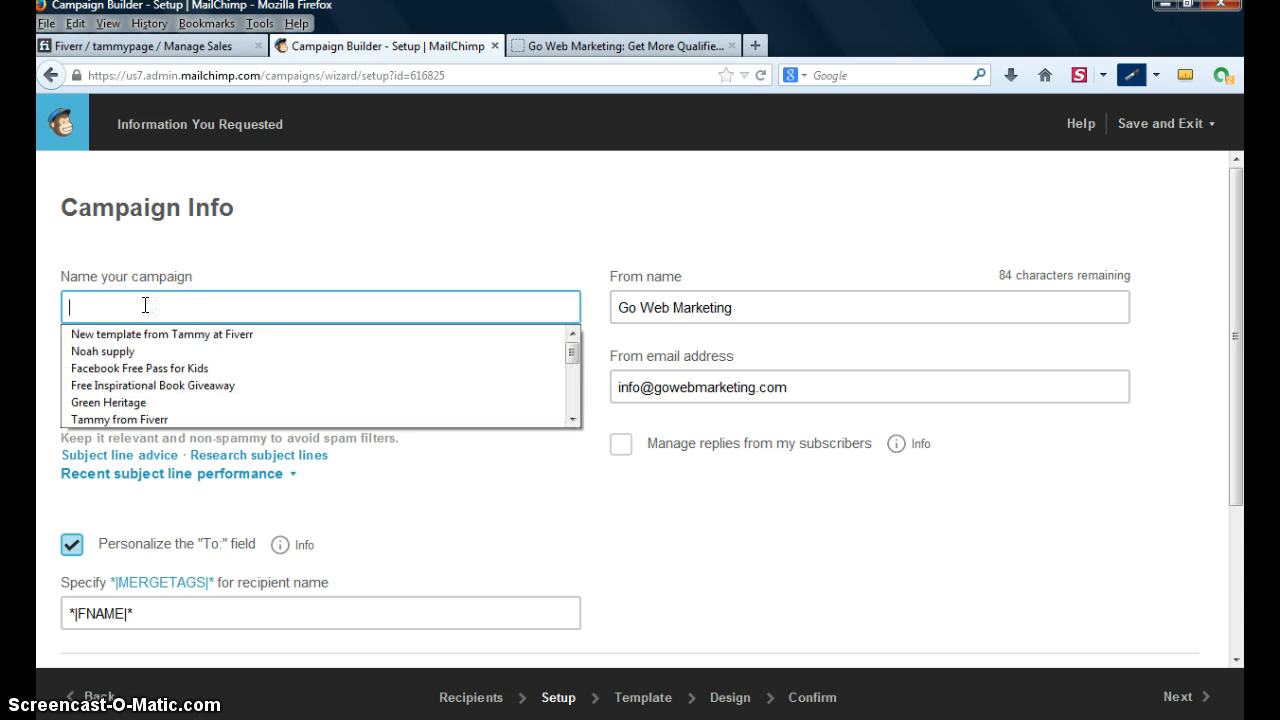
click(155, 419)
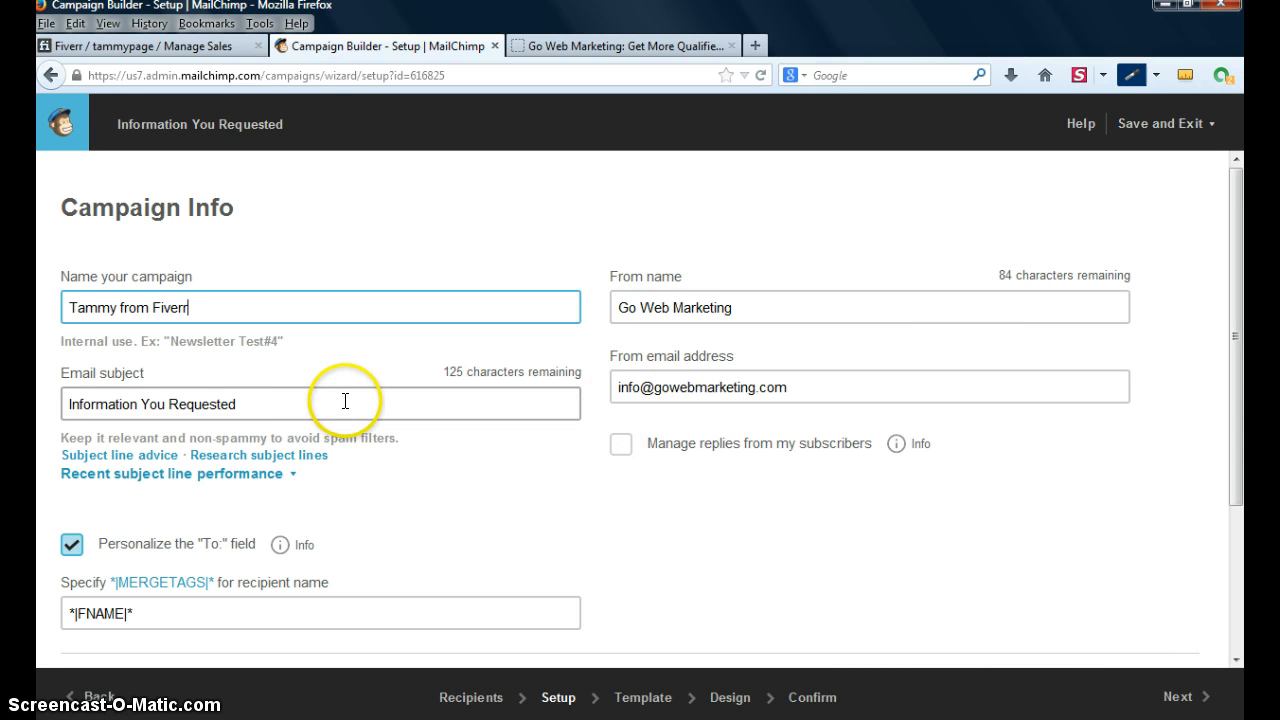
click(300, 401)
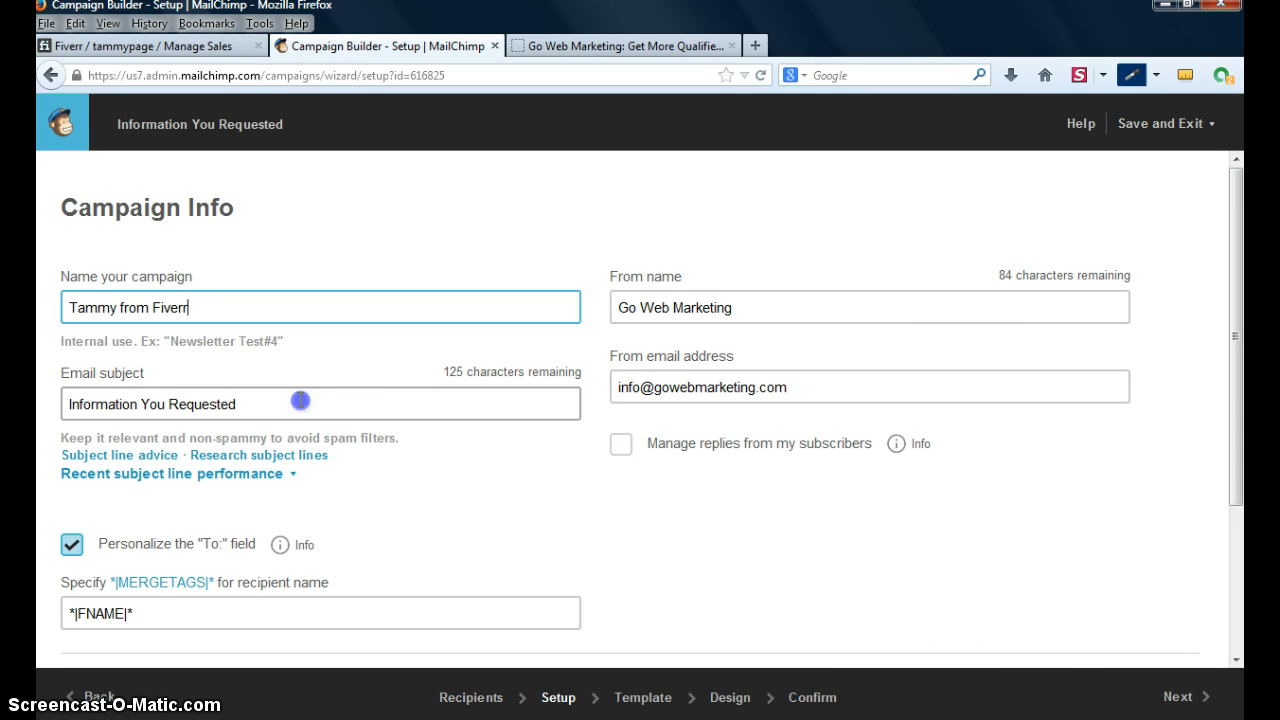
click(1200, 700)
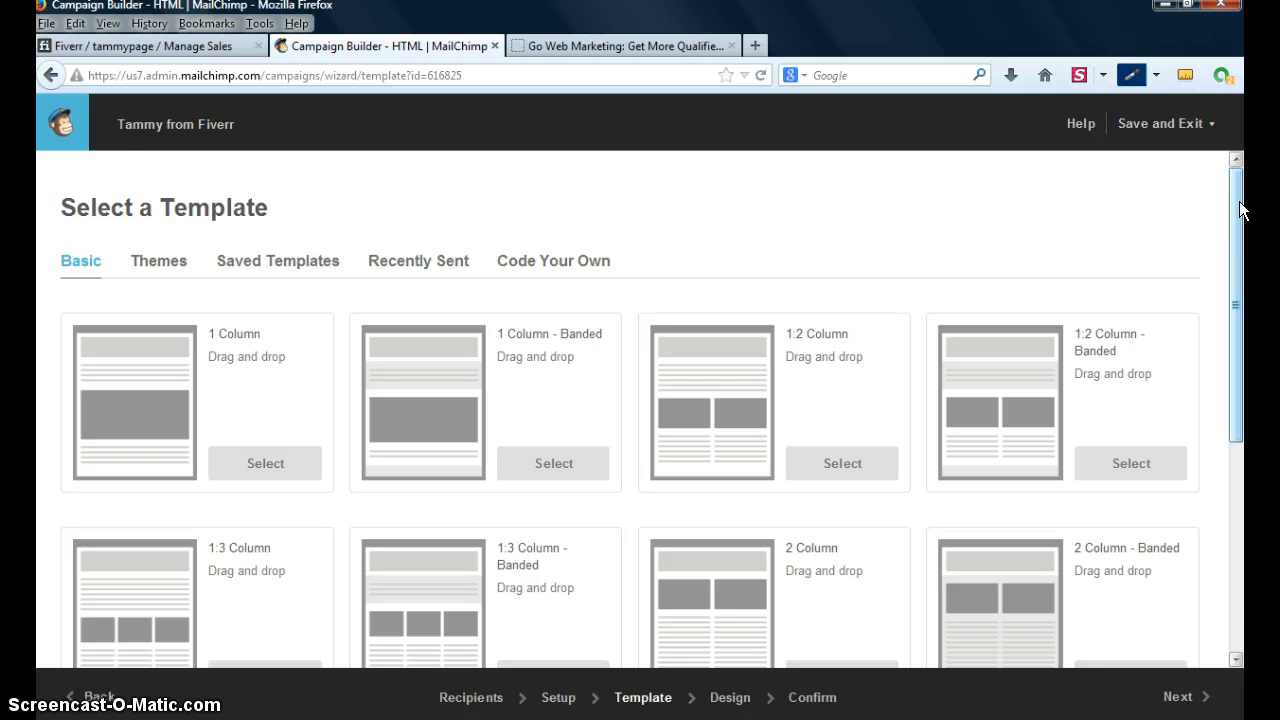
- Choose the saved drag-and-drop template for Fiverr instead of a basic layout or the GWM Home template
drag(1240, 210, 1238, 150)
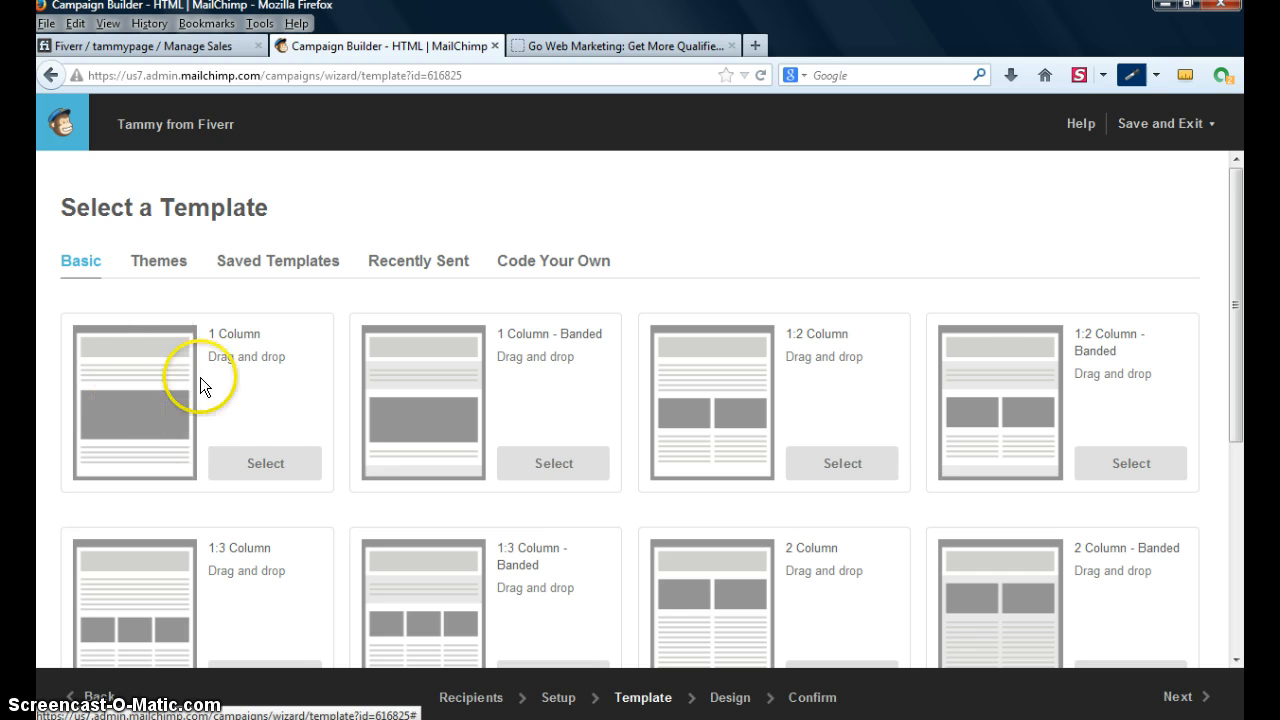
click(274, 268)
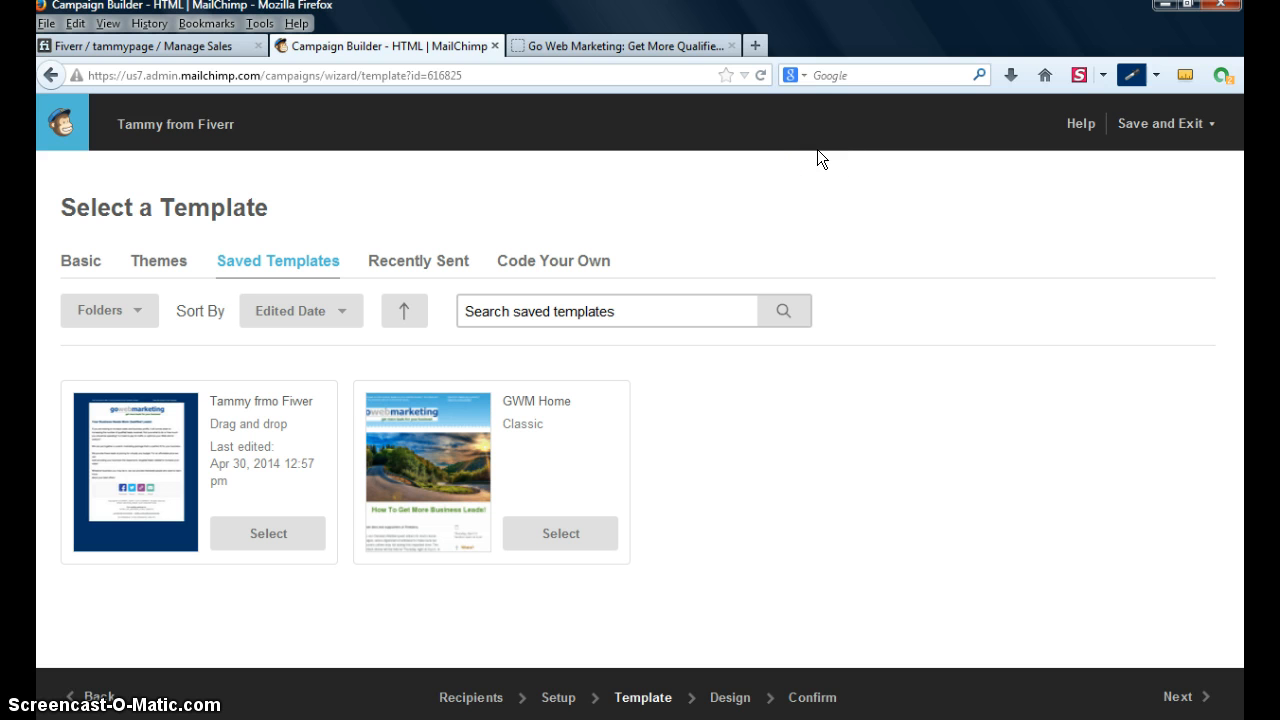
click(265, 532)
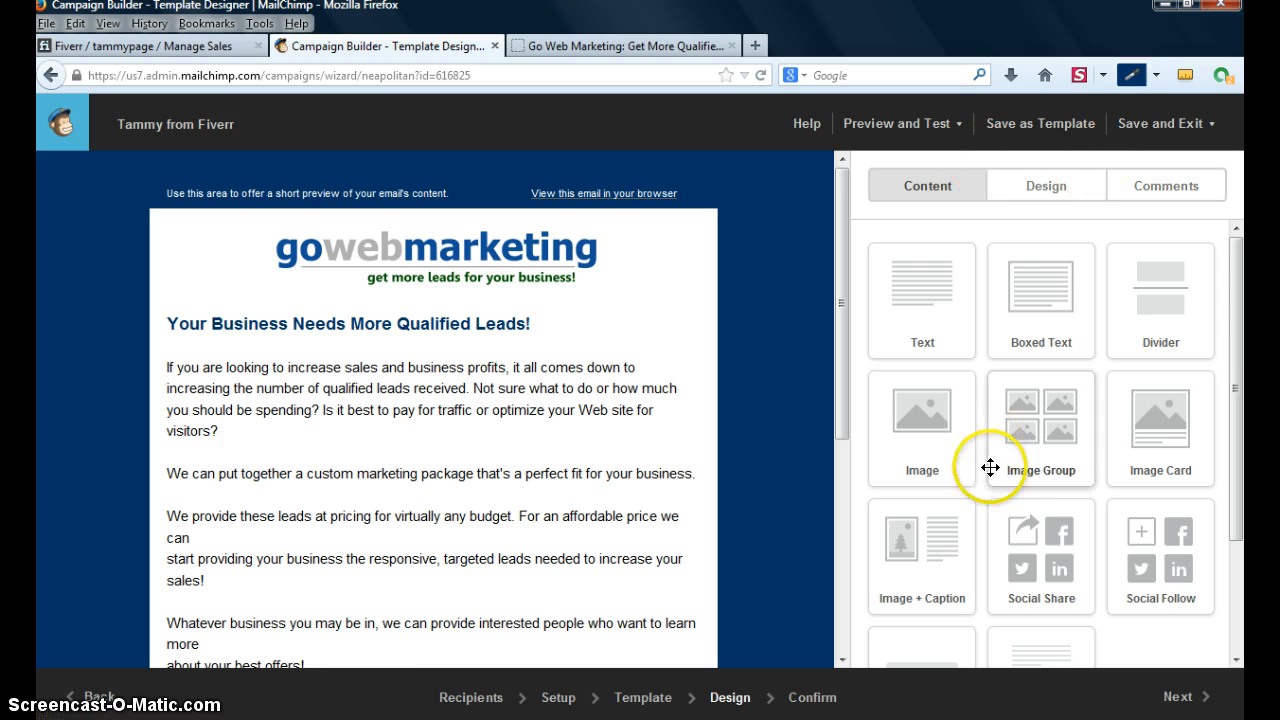
- Look at the Preview and Test options, keep the email design as it is, and proceed to the campaign's Confirm stage
click(957, 127)
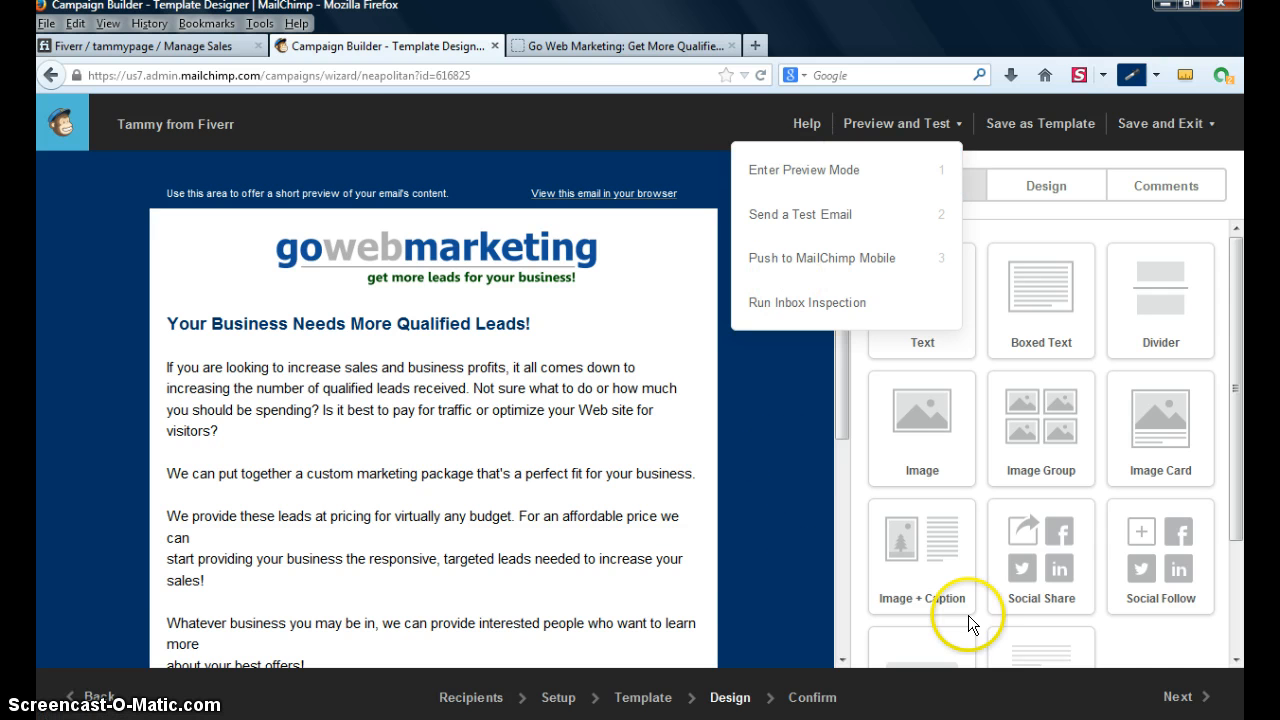
click(1178, 695)
click(893, 697)
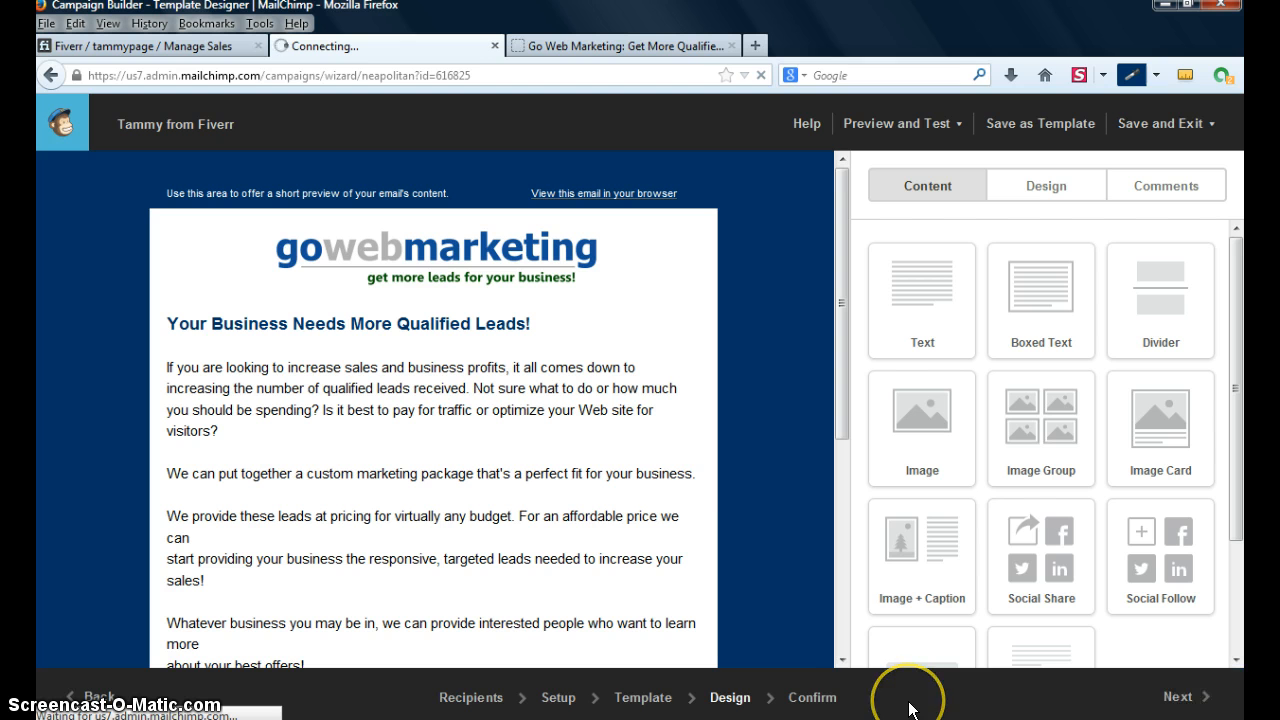
click(812, 697)
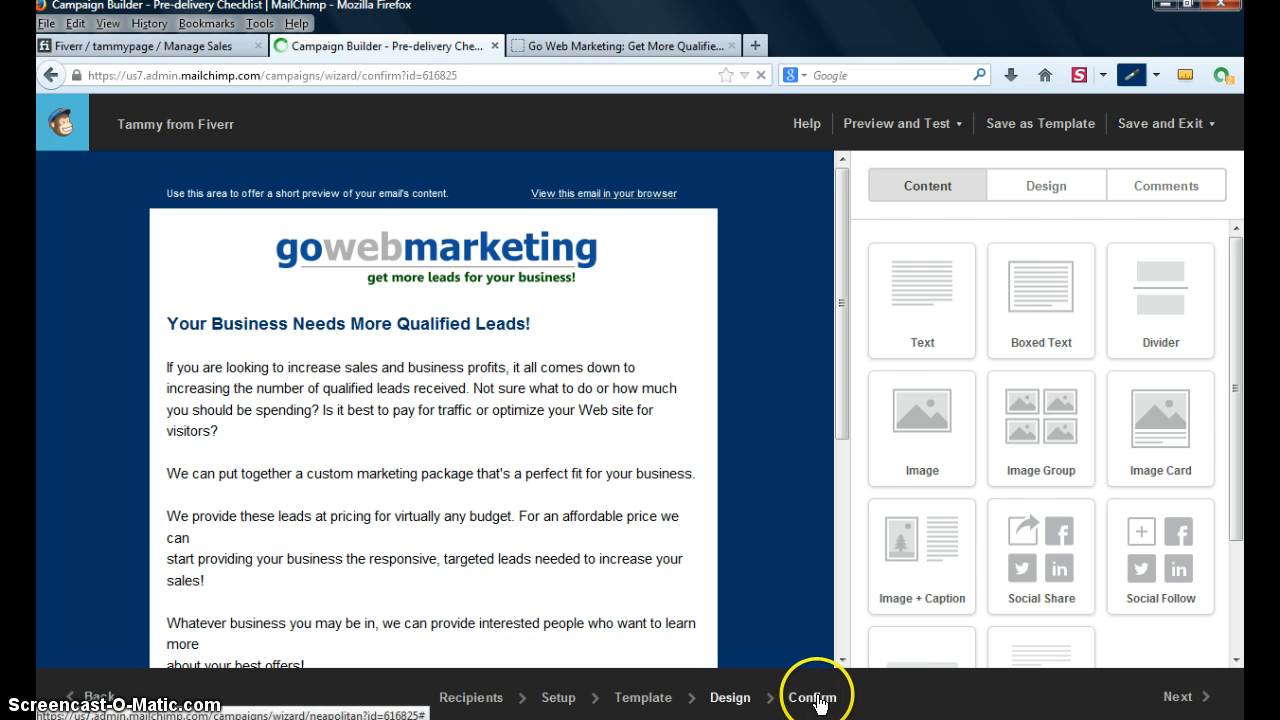
click(895, 682)
click(600, 700)
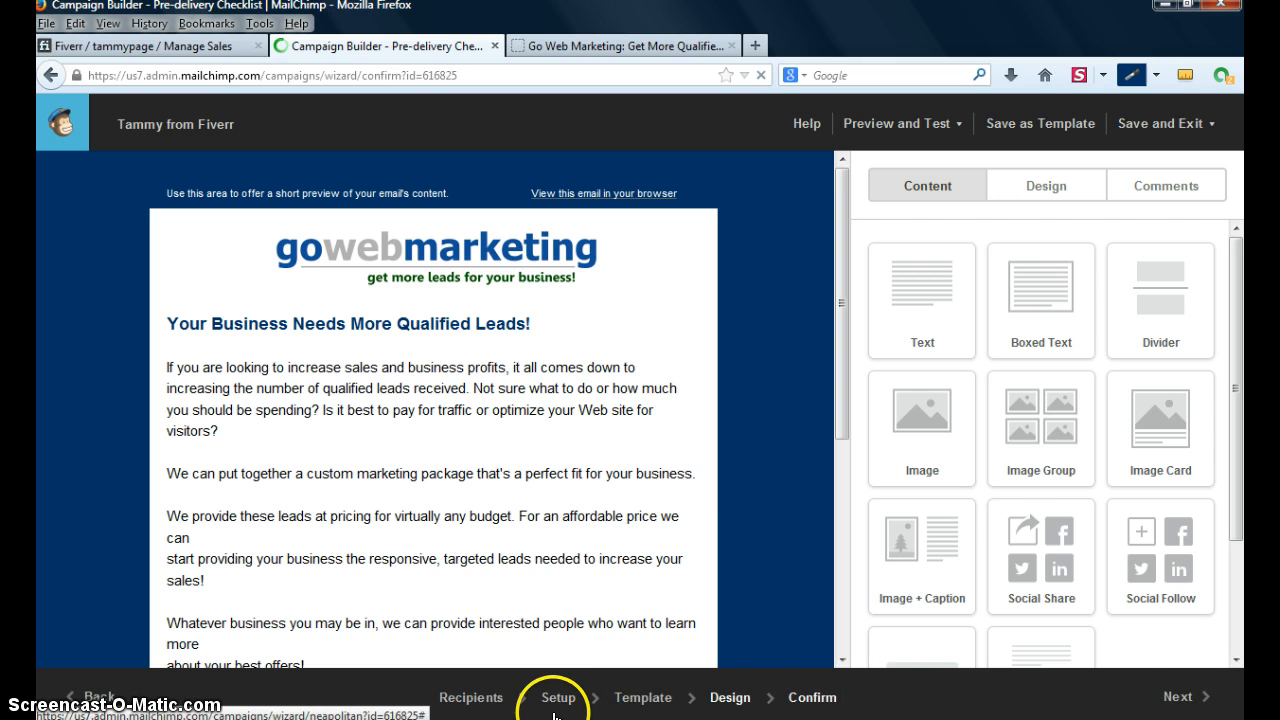
click(924, 695)
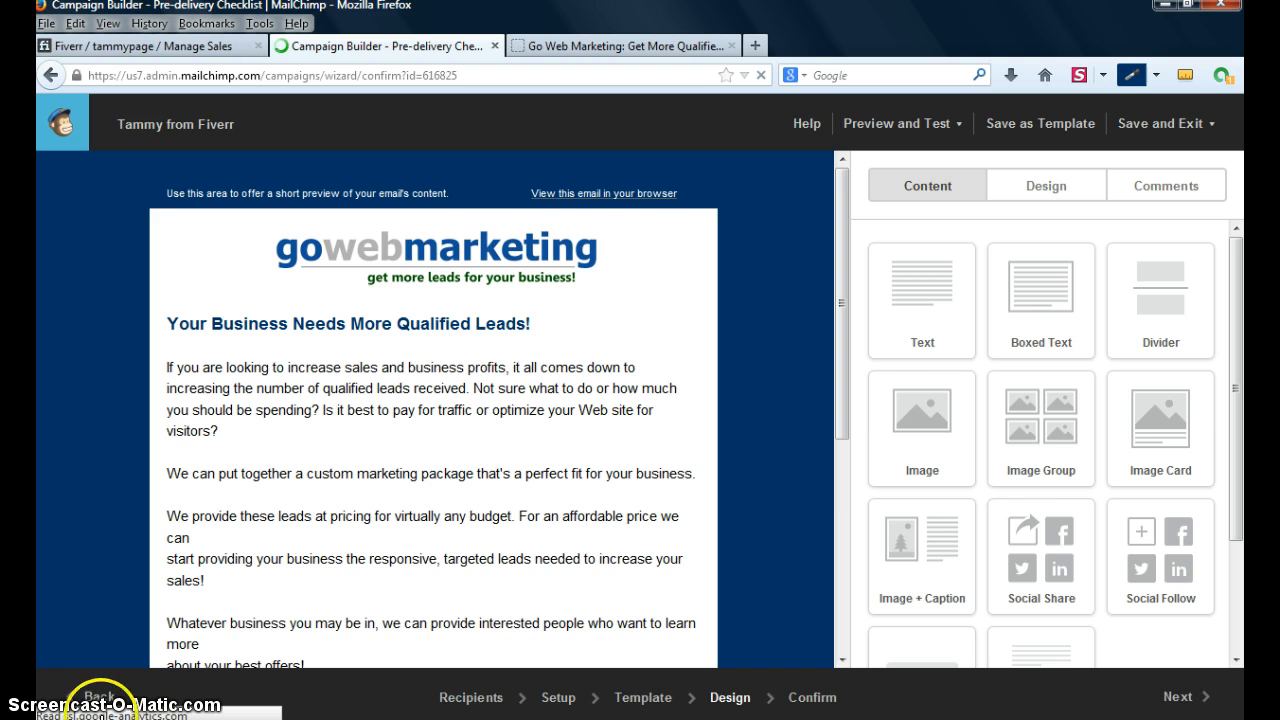
- Review the pre-delivery checklist down to the Email Authentication and MonkeyRewards items
click(1236, 255)
drag(1236, 255, 1237, 560)
click(514, 380)
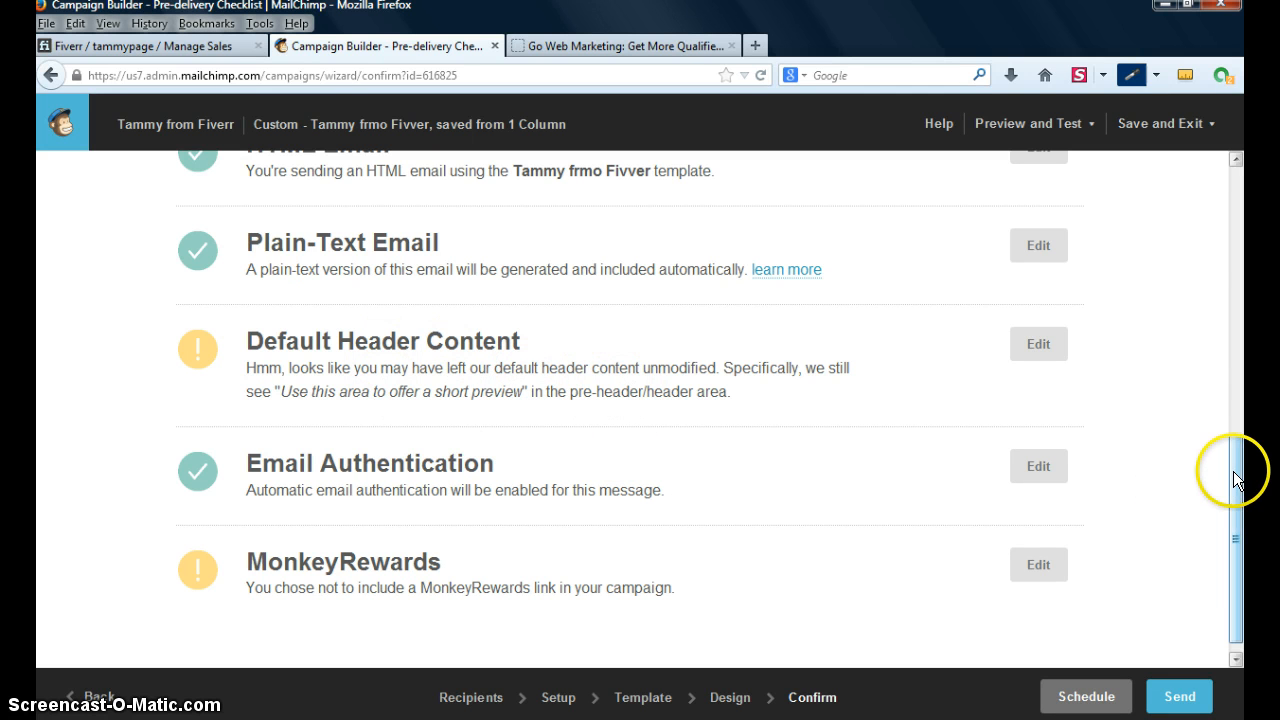
drag(1236, 490, 1243, 552)
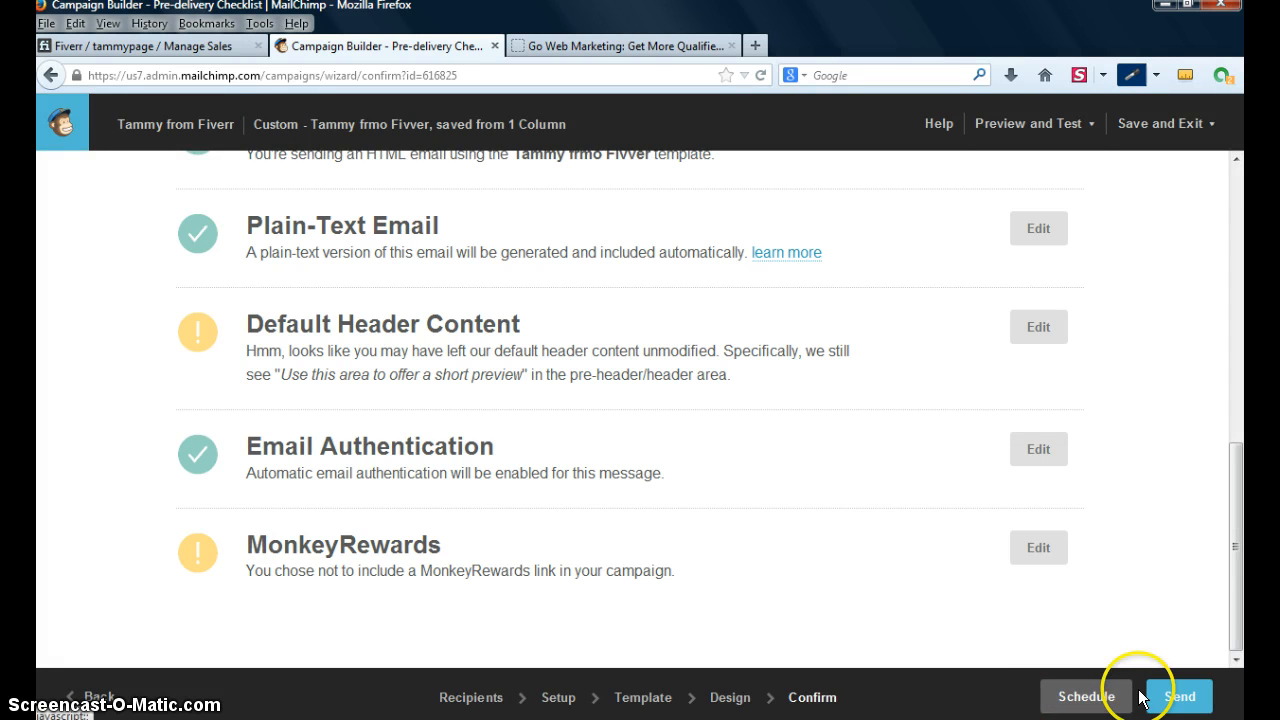
- Open the campaign's schedule setup and examine the delivery date, specific time, batch delivery, Timewarp and send-time optimization options
click(1079, 695)
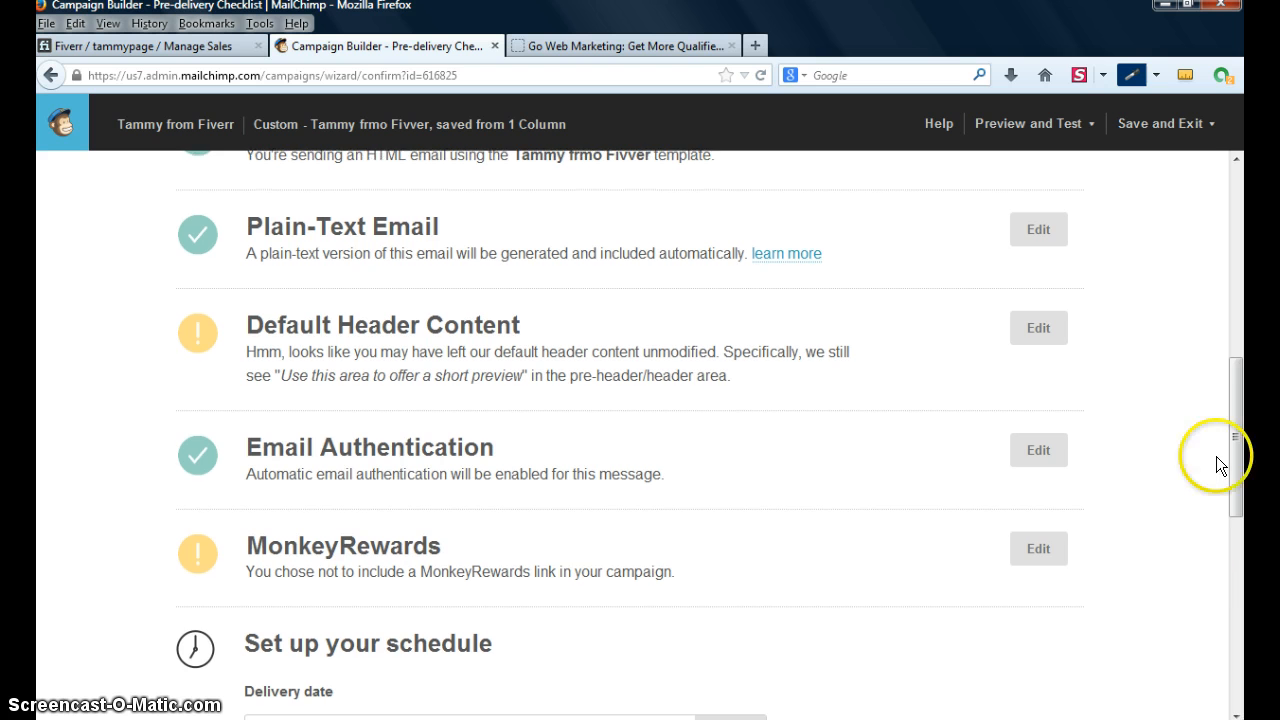
scroll(1240, 424, up, 1)
drag(1238, 418, 1237, 559)
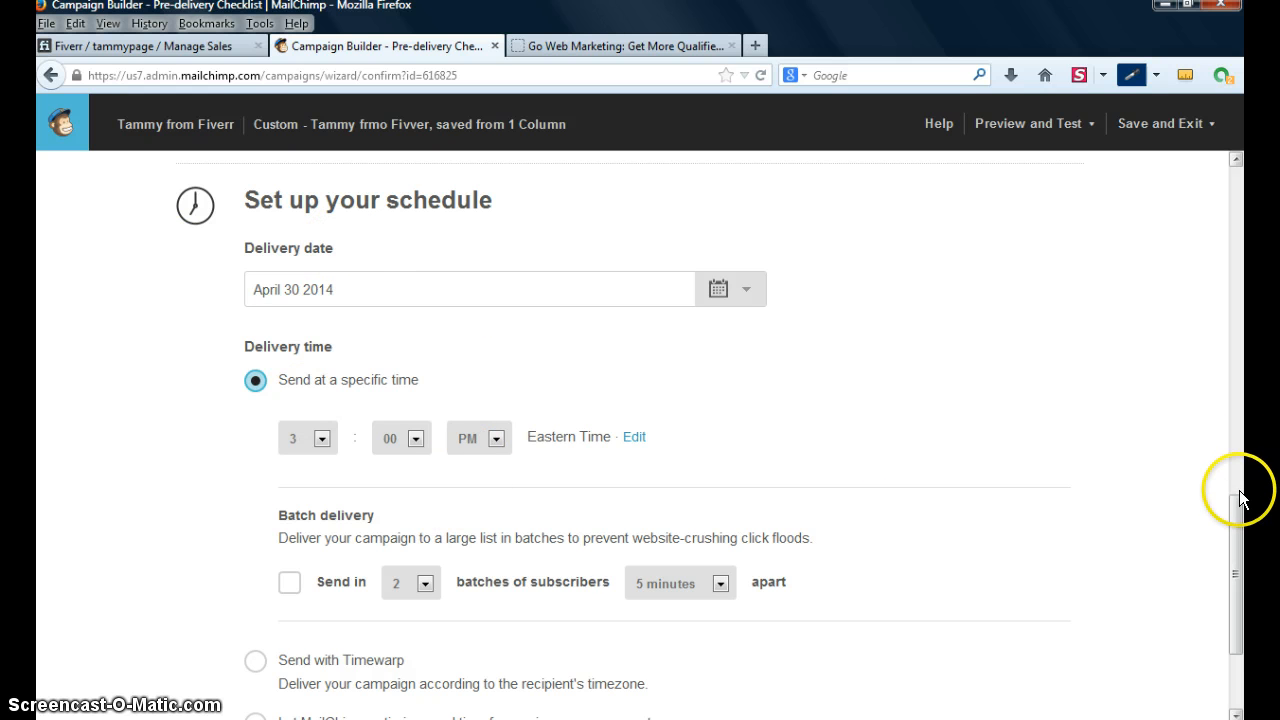
drag(1237, 506, 1236, 574)
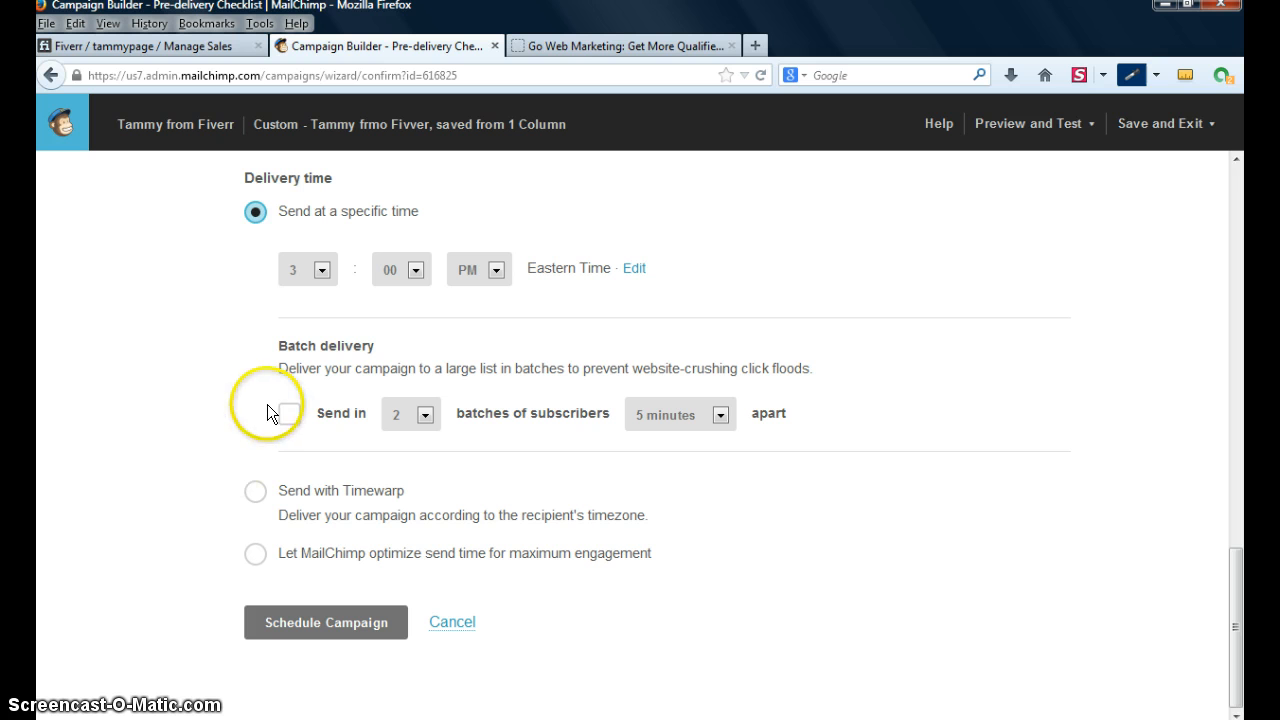
click(1240, 612)
drag(1240, 612, 1240, 558)
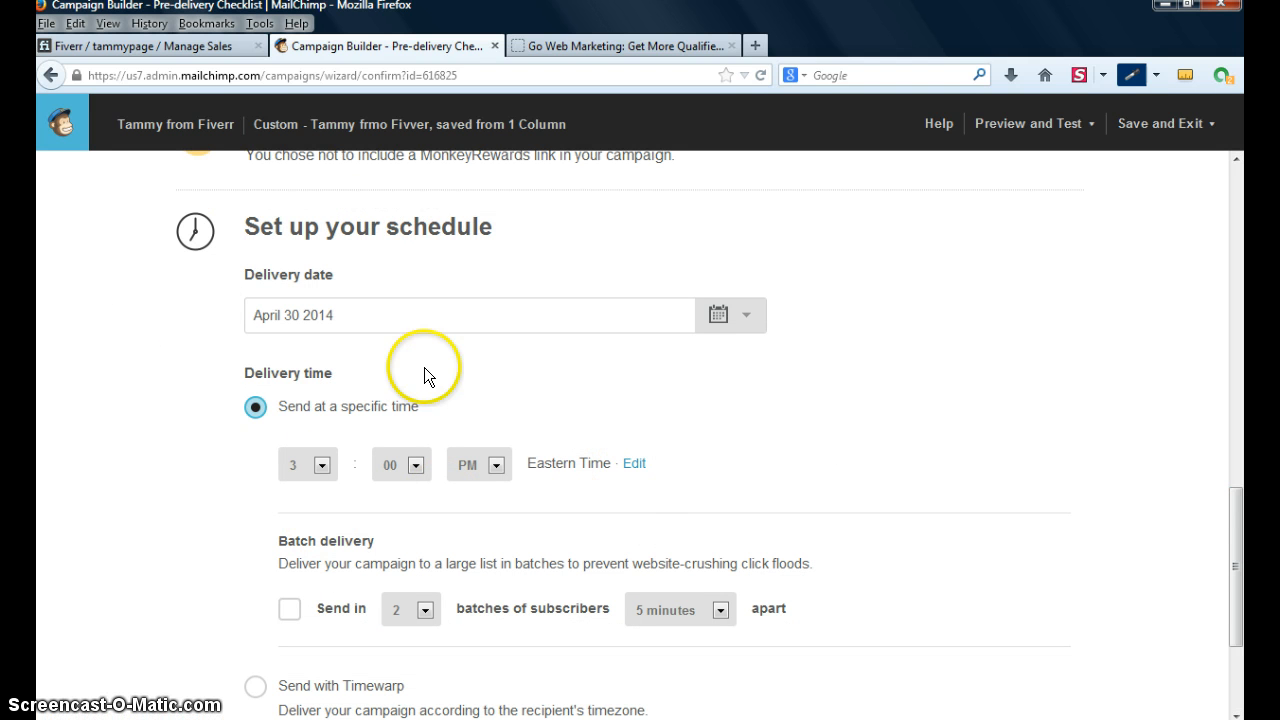
click(1235, 537)
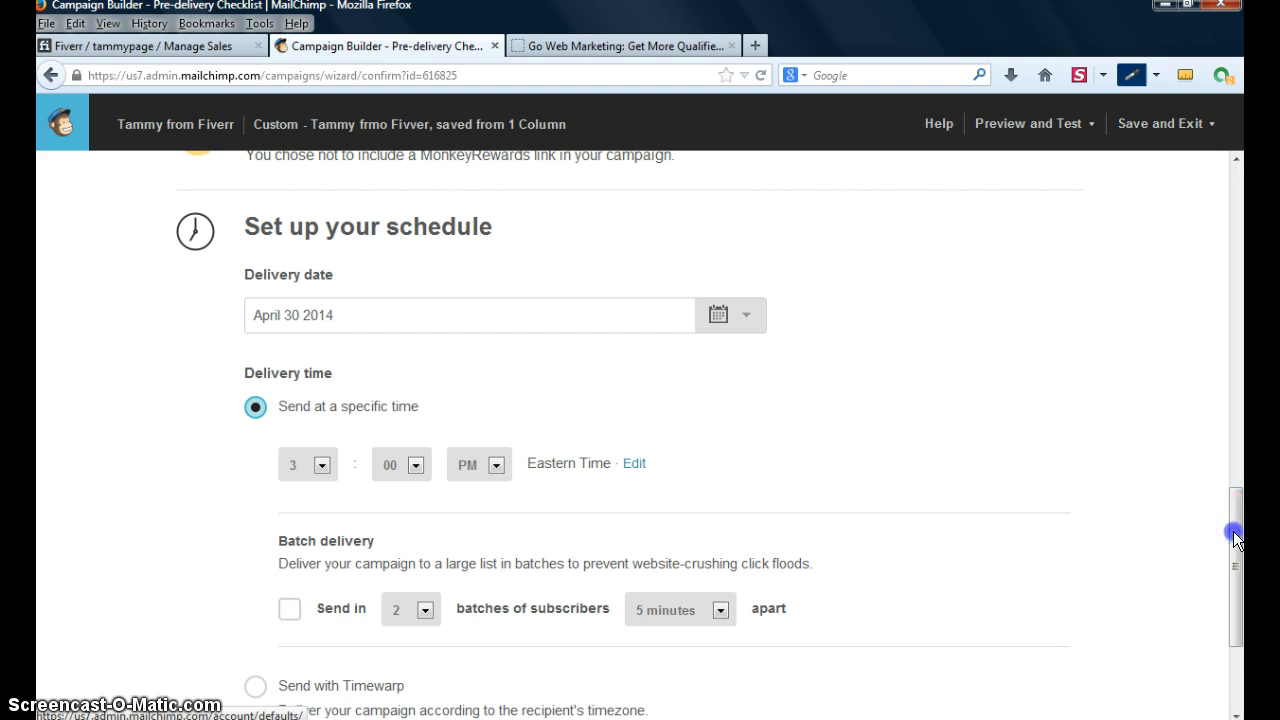
drag(1235, 537, 1245, 668)
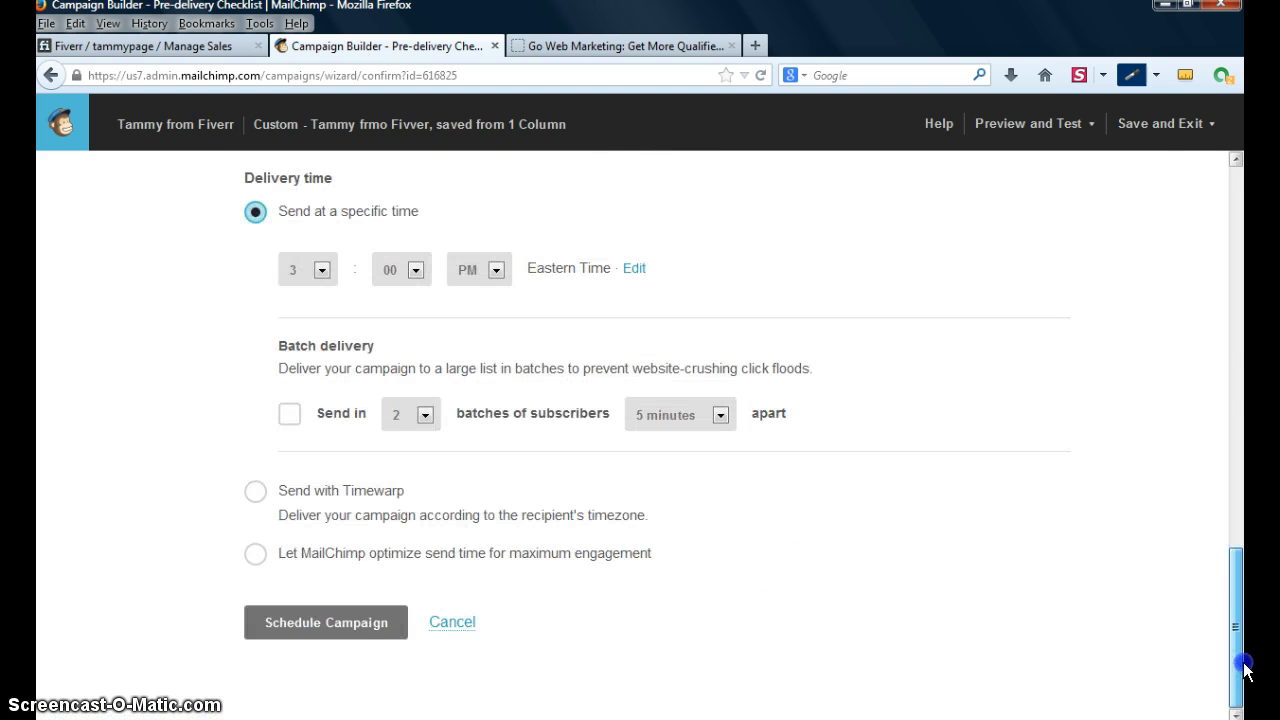
- Exit the campaign builder to the Campaigns list without scheduling or sending, keeping the campaign as a draft
click(1211, 128)
click(1140, 214)
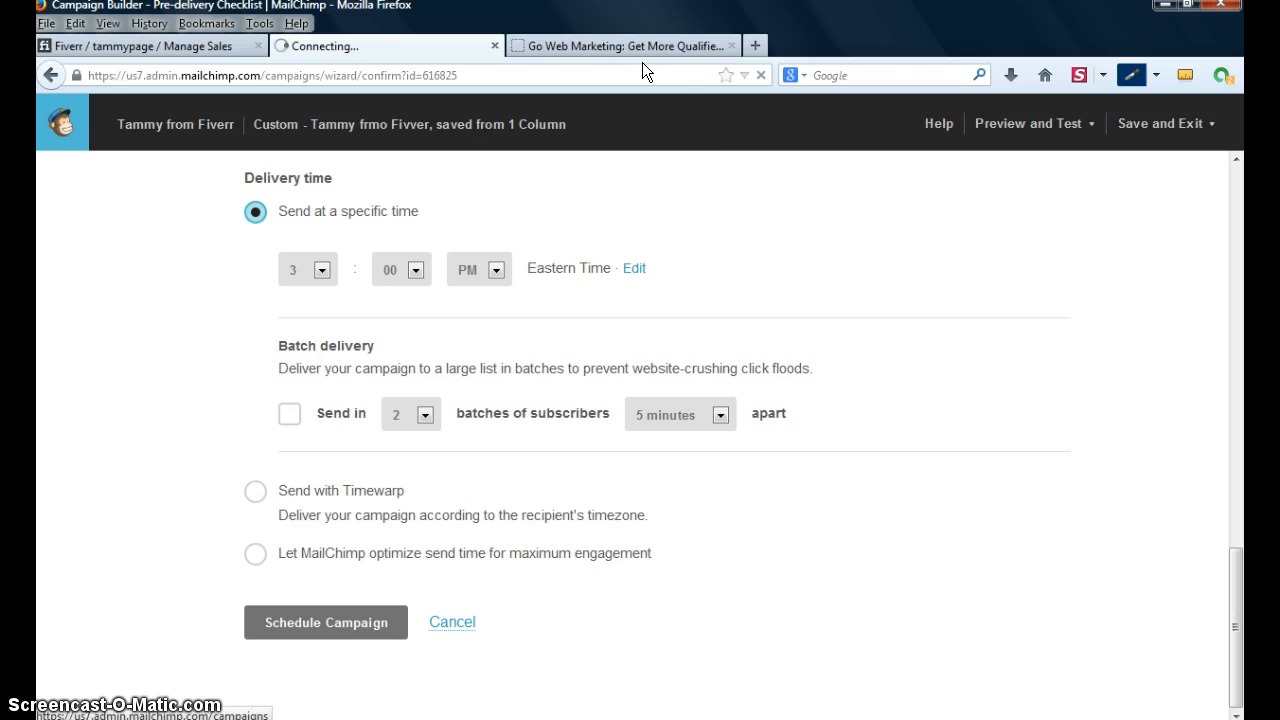
click(714, 133)
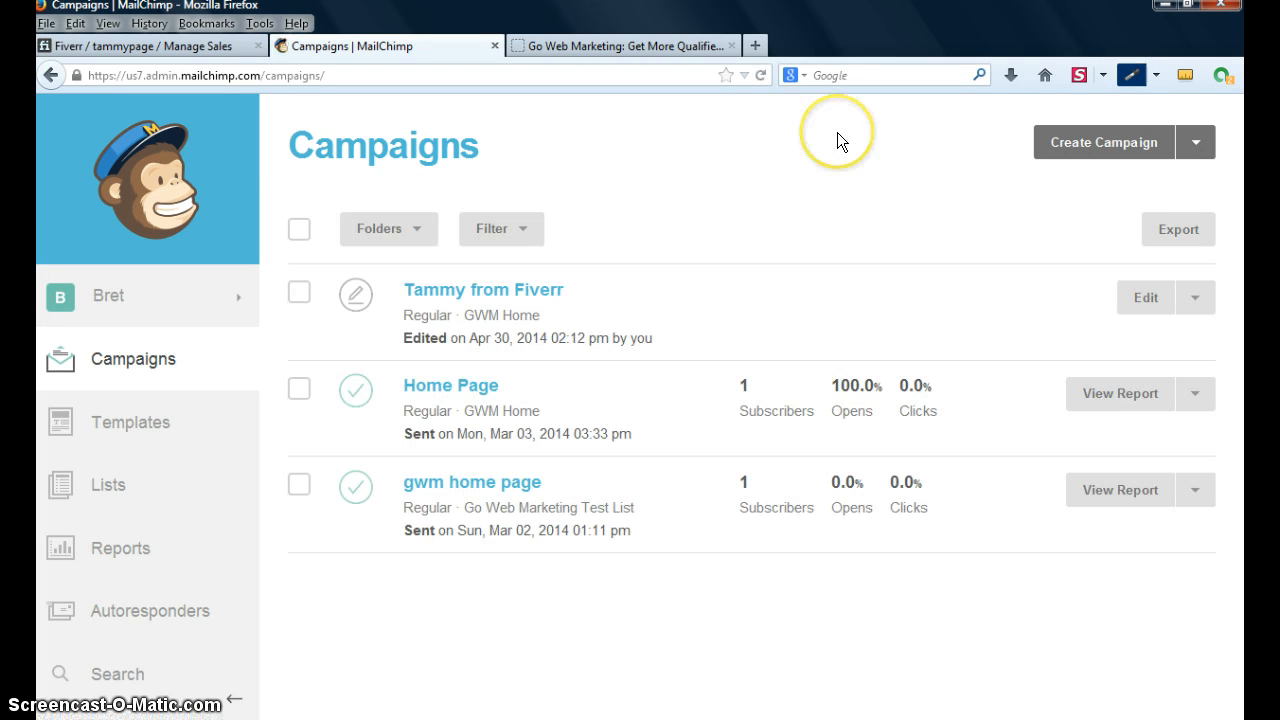
- Delete the draft "from Fiverr" campaign for the GWM Home list, confirming the deletion with the word DELETE
click(298, 292)
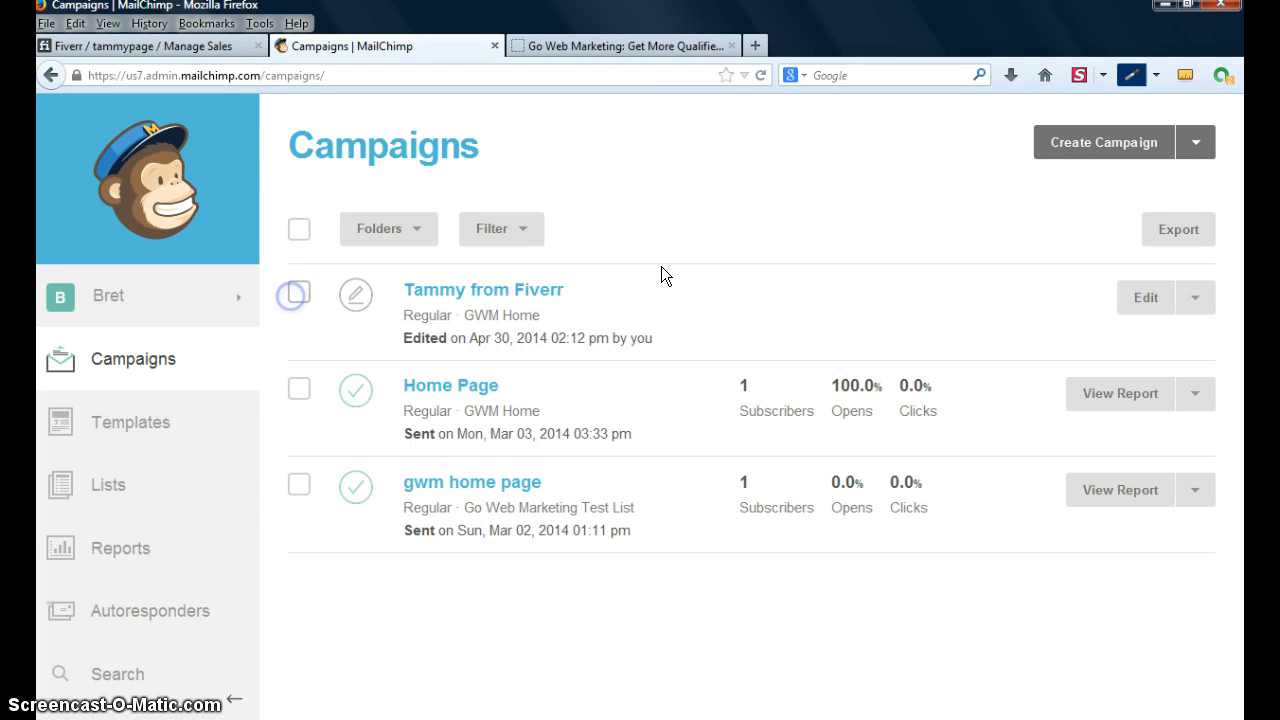
click(1195, 298)
click(604, 232)
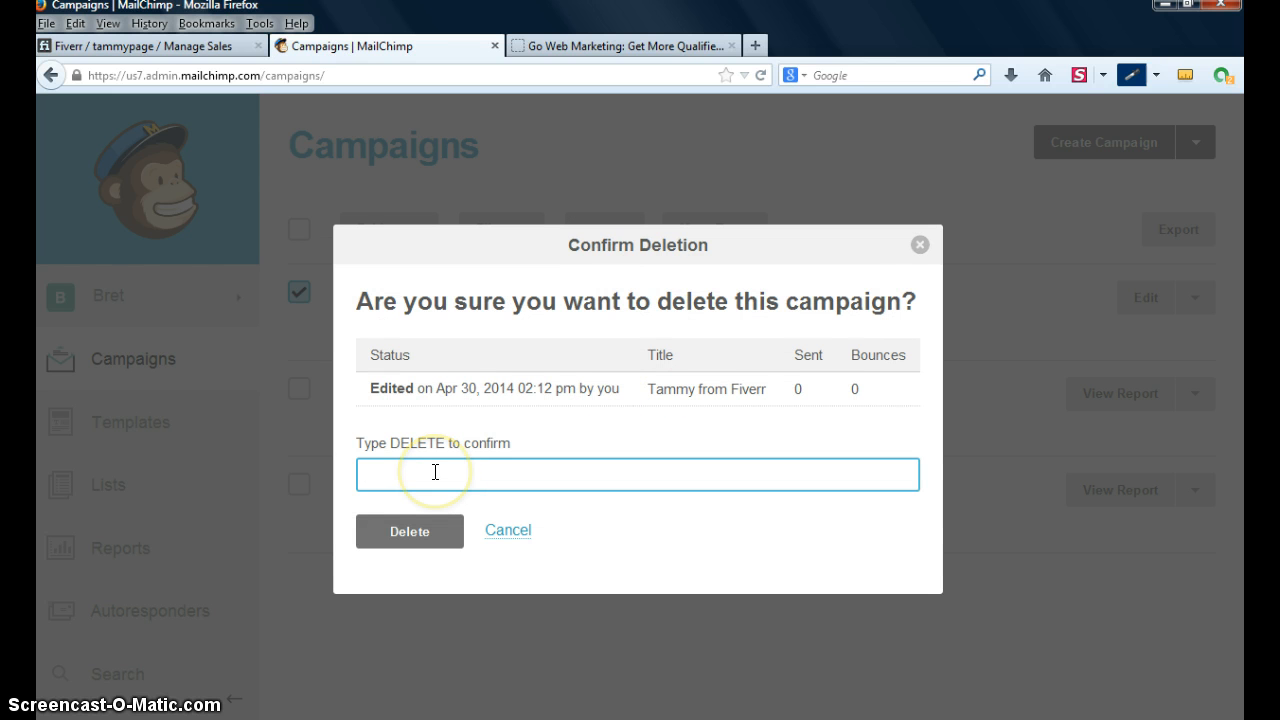
text(de)
click(428, 503)
click(416, 533)
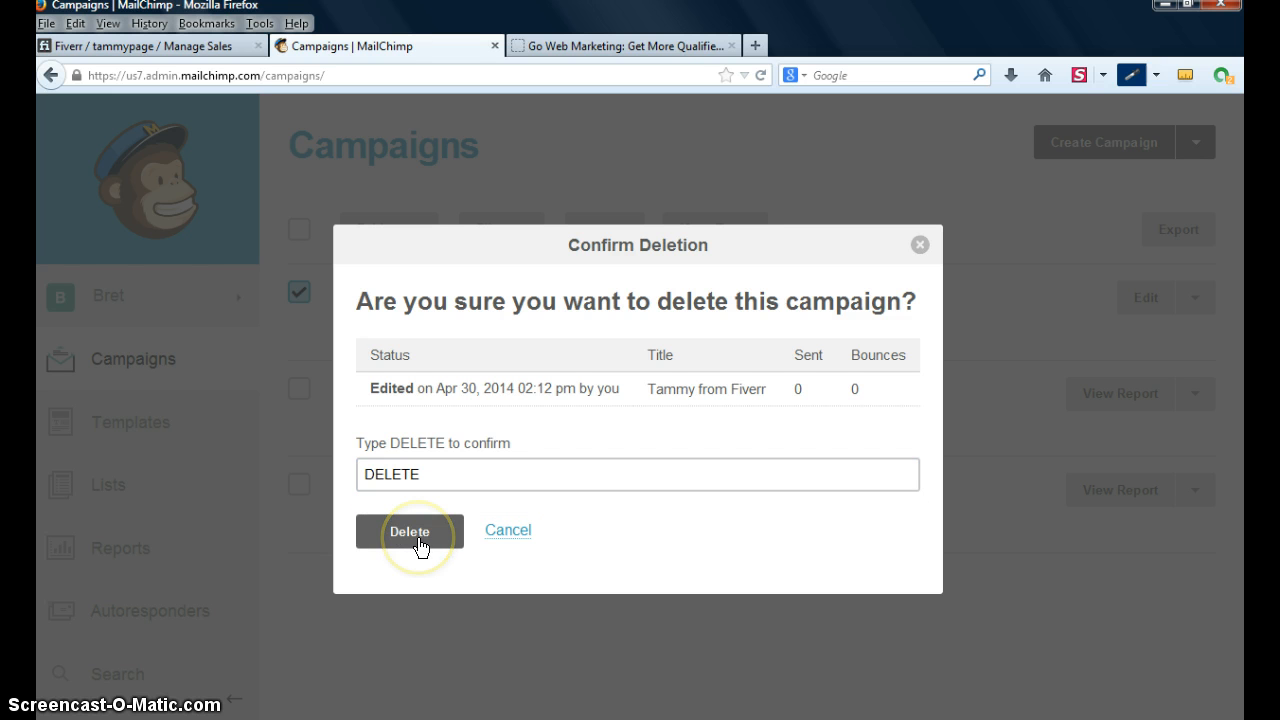